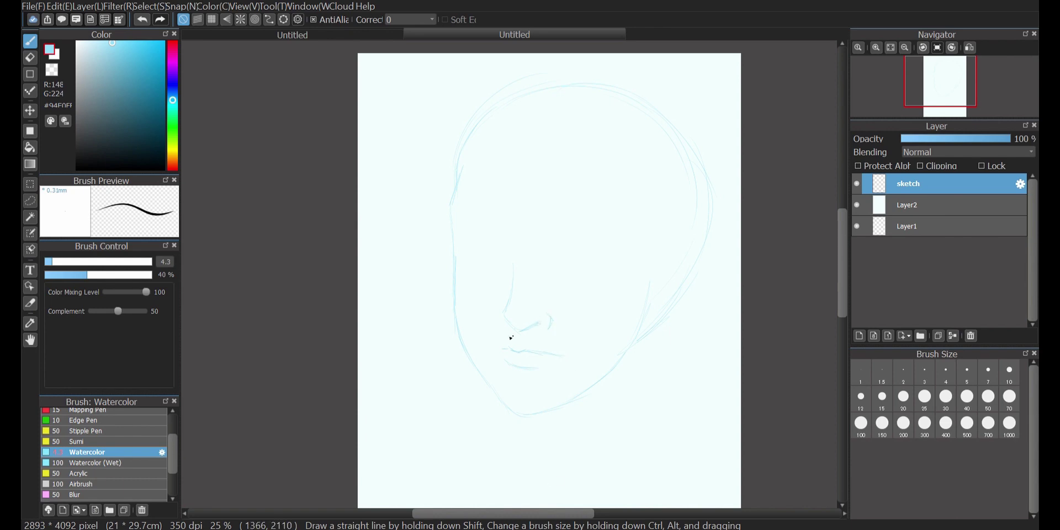
Sketch the eye and eyebrow on the right side of the face, and rework the nose and mouth using the eraser
mouse_move(578, 246)
mouse_down()
mouse_move(615, 259)
mouse_move(566, 247)
mouse_move(559, 259)
mouse_move(599, 269)
mouse_up()
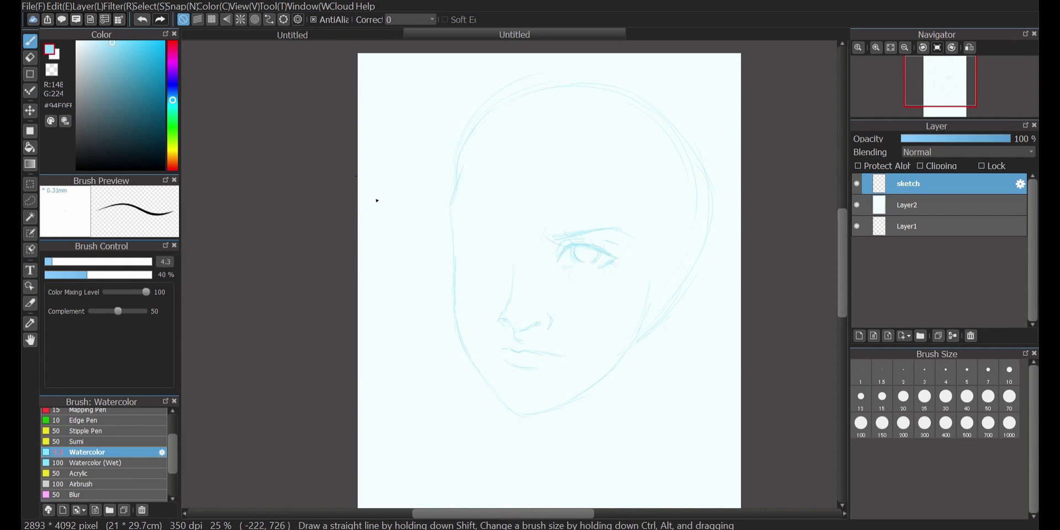
key(e)
click(83, 261)
mouse_move(503, 349)
mouse_down()
mouse_move(528, 365)
mouse_move(509, 371)
mouse_up()
click(105, 261)
drag(500, 317, 514, 337)
click(34, 40)
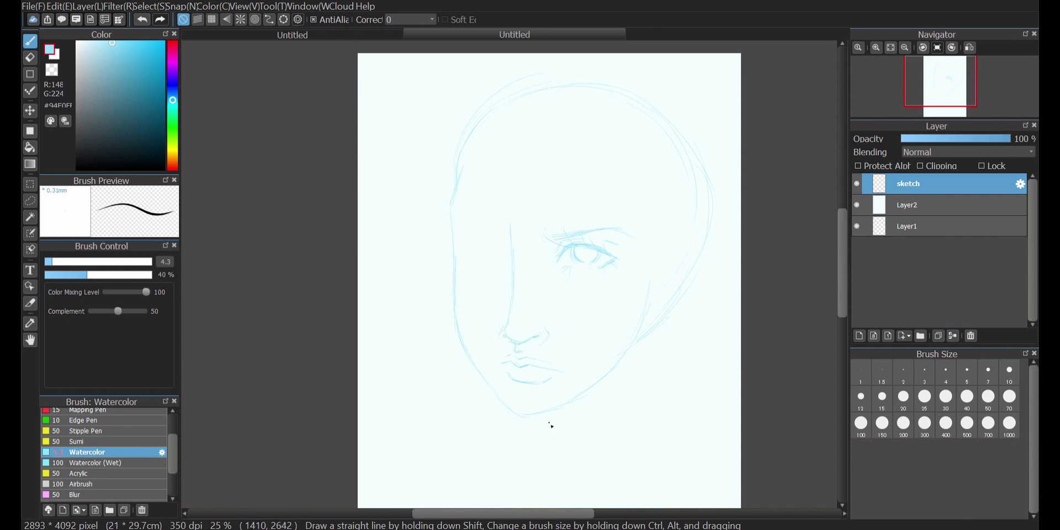
Sketch the neck lines below the jaw and the ear with its inner folds
drag(675, 410, 716, 473)
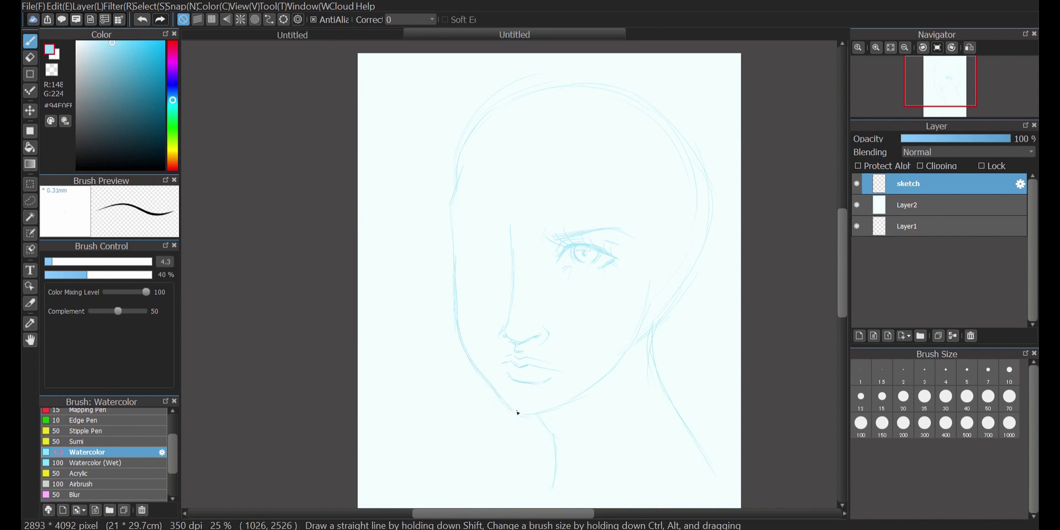
mouse_move(666, 299)
mouse_down()
mouse_move(642, 308)
mouse_move(683, 268)
mouse_move(649, 254)
mouse_move(678, 254)
mouse_move(637, 321)
mouse_up()
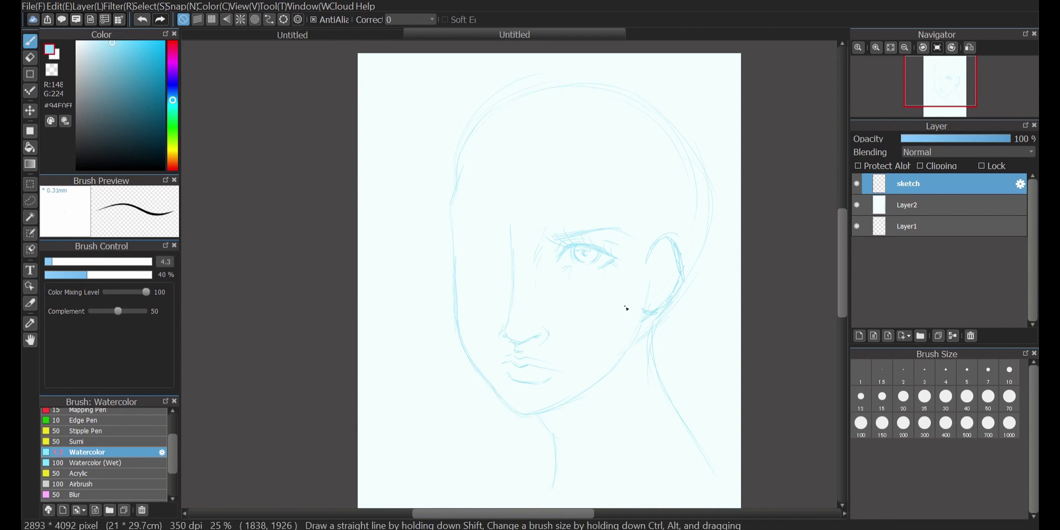
drag(658, 253, 661, 296)
drag(672, 284, 660, 292)
Sketch the hair sweeping from the forehead parting and the long strands falling around and behind the ear
drag(532, 148, 587, 227)
mouse_move(544, 178)
mouse_down()
mouse_move(613, 258)
mouse_move(616, 357)
mouse_up()
drag(641, 221, 617, 431)
mouse_move(629, 235)
mouse_down()
mouse_move(623, 313)
mouse_move(647, 487)
mouse_up()
drag(709, 223, 708, 432)
drag(643, 309, 697, 418)
drag(646, 243, 606, 402)
mouse_move(642, 320)
mouse_down()
mouse_move(655, 386)
mouse_move(715, 458)
mouse_up()
Sketch the parting at the forehead and refine the long hair strands along the left side of the face
drag(528, 127, 553, 194)
drag(459, 226, 458, 390)
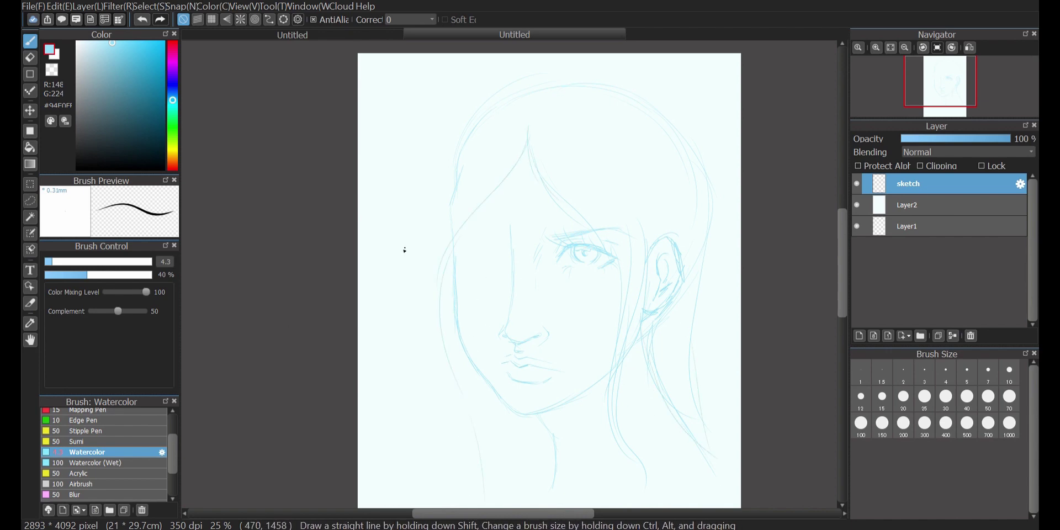
key(e)
key(b)
drag(461, 247, 458, 318)
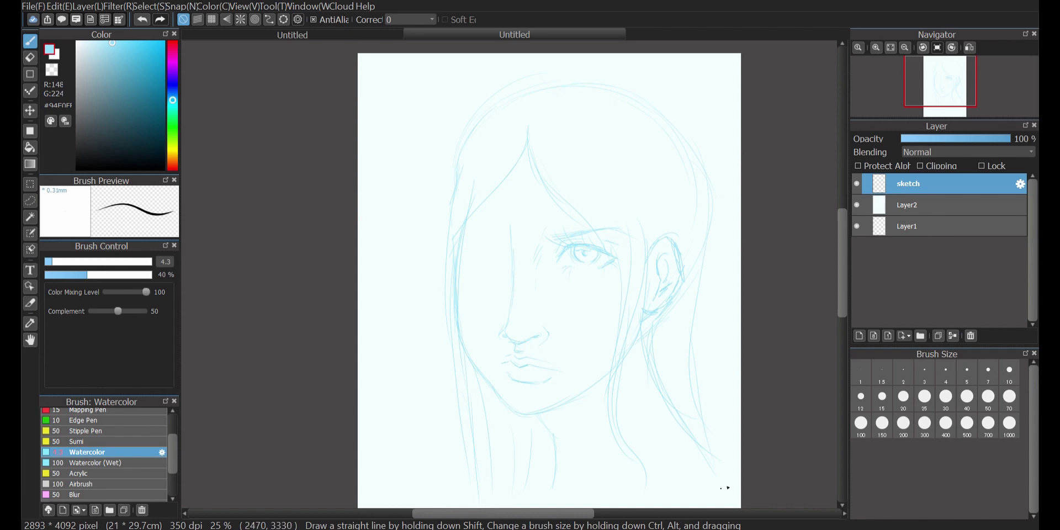
Sketch both shoulder contours, the base of the neck and the hair ends over the chest
scroll(728, 488, down, 4)
mouse_move(551, 385)
mouse_down()
mouse_move(445, 417)
mouse_move(388, 486)
mouse_up()
drag(628, 446, 731, 406)
mouse_move(443, 422)
mouse_down()
mouse_move(490, 440)
mouse_move(530, 404)
mouse_move(513, 398)
mouse_up()
drag(521, 451, 521, 482)
drag(741, 366, 715, 486)
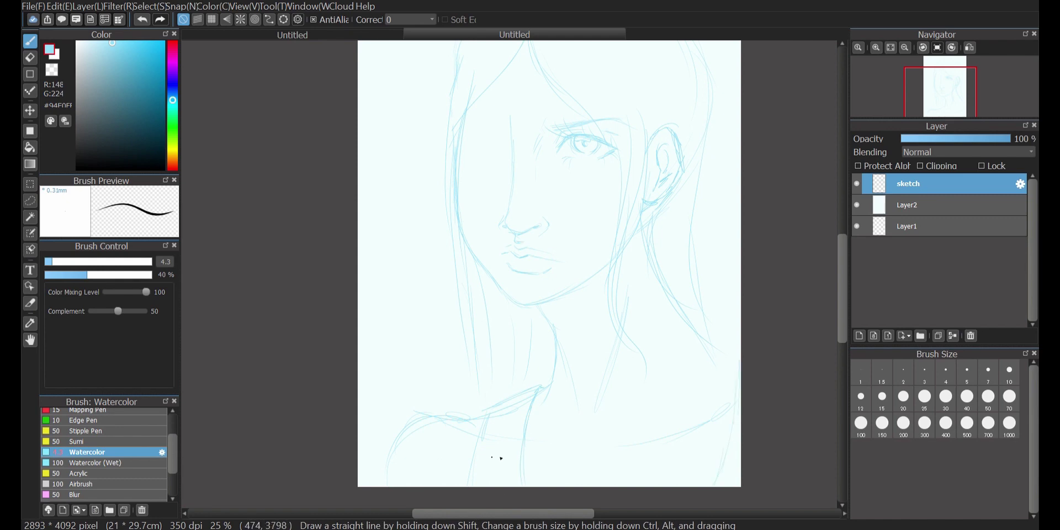
Sketch the two collarbones and a spiral shape on the left shoulder
mouse_move(585, 434)
mouse_down()
mouse_move(592, 442)
mouse_move(580, 452)
mouse_move(524, 448)
mouse_up()
drag(652, 432, 630, 453)
mouse_move(630, 452)
mouse_down()
mouse_move(651, 457)
mouse_move(729, 409)
mouse_move(732, 431)
mouse_up()
mouse_move(479, 443)
mouse_down()
mouse_move(449, 474)
mouse_move(445, 456)
mouse_up()
drag(407, 424, 390, 483)
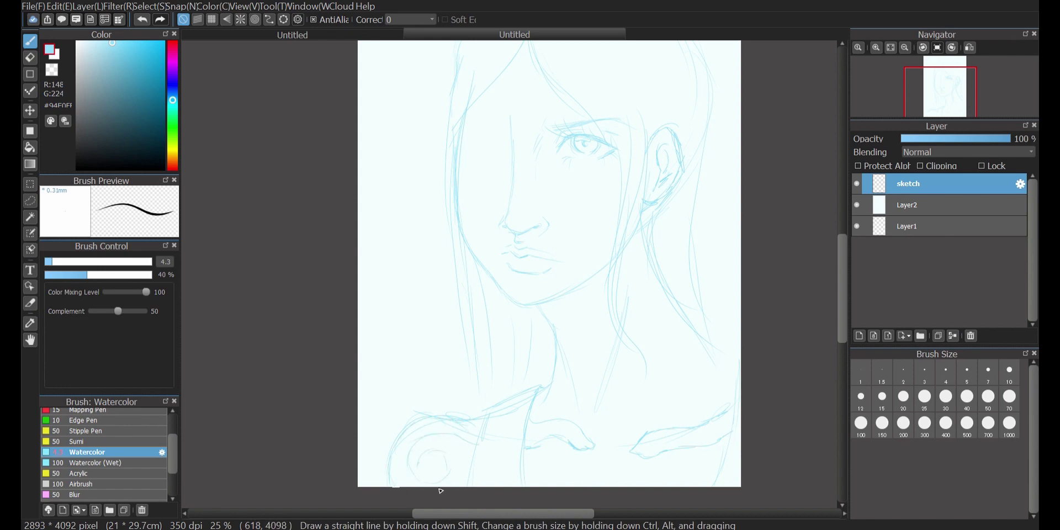
drag(432, 446, 462, 473)
Sketch the second eye and eyebrow on the left side of the face and strengthen the hair outline around the head
mouse_move(504, 149)
mouse_down()
mouse_move(460, 151)
mouse_move(500, 152)
mouse_move(498, 163)
mouse_move(472, 149)
mouse_move(480, 143)
mouse_move(492, 156)
mouse_move(498, 130)
mouse_move(461, 117)
mouse_move(470, 139)
mouse_up()
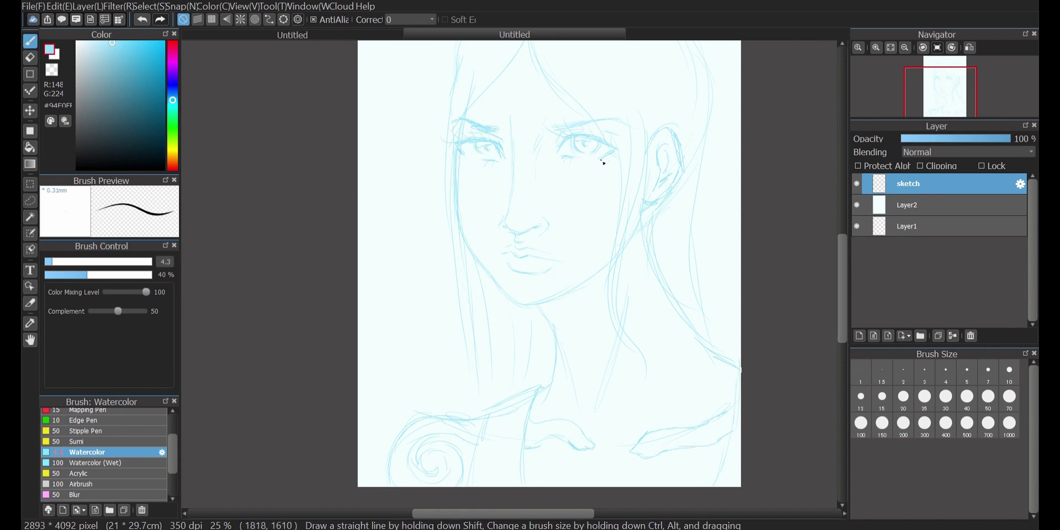
scroll(473, 171, up, 2)
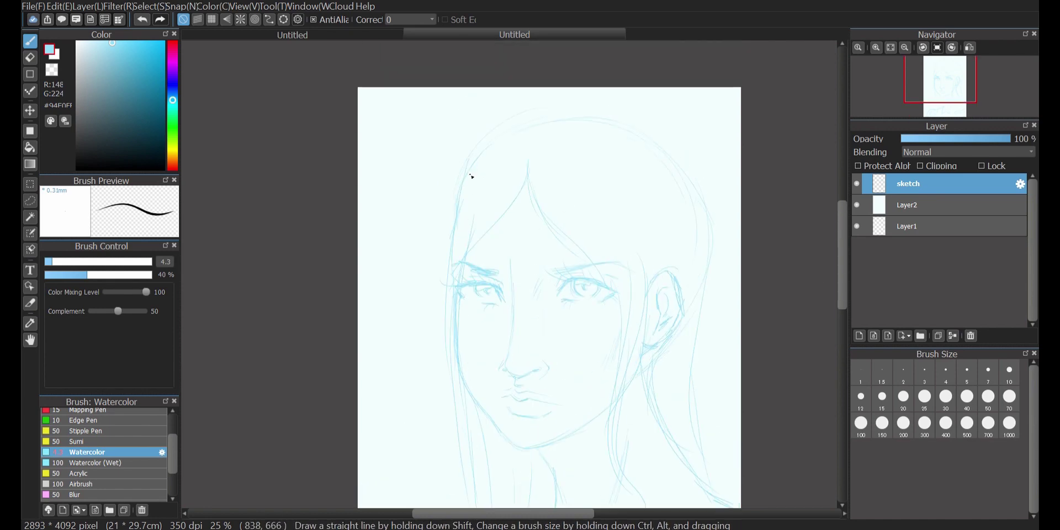
scroll(844, 276, up, 1)
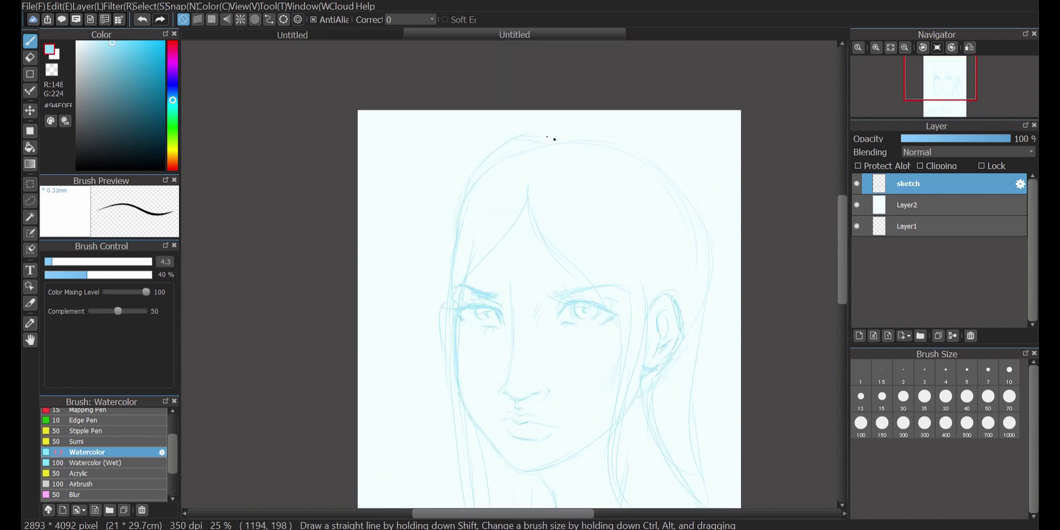
scroll(808, 327, down, 4)
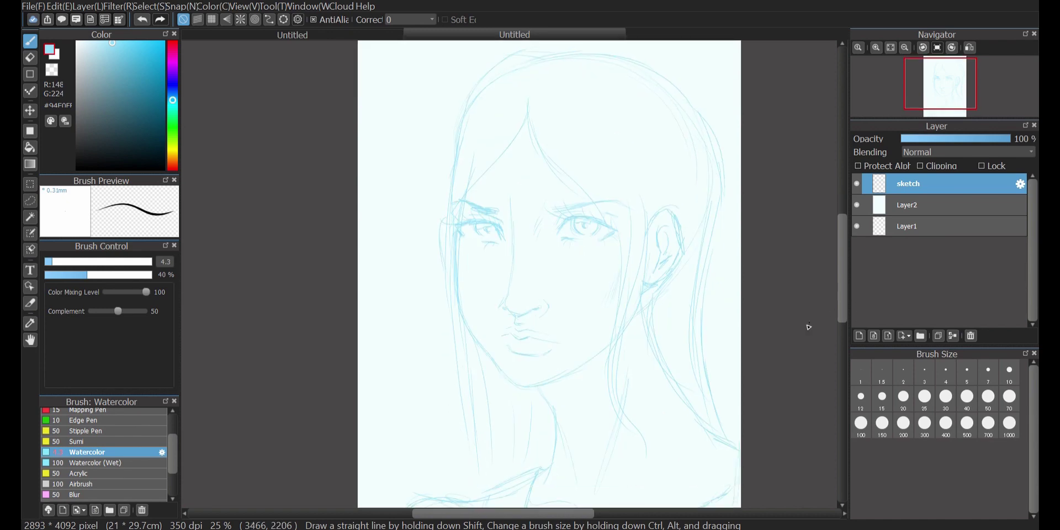
Add long flowing hair strands behind the ear, reaching down to the right shoulder
drag(647, 320, 694, 420)
drag(672, 357, 697, 417)
drag(687, 394, 717, 501)
mouse_move(715, 383)
mouse_down()
mouse_move(719, 497)
mouse_move(739, 443)
mouse_up()
drag(672, 302, 697, 420)
Extend the sketched hair strands on both sides of the neck down over the shoulder and chest
scroll(525, 291, down, 6)
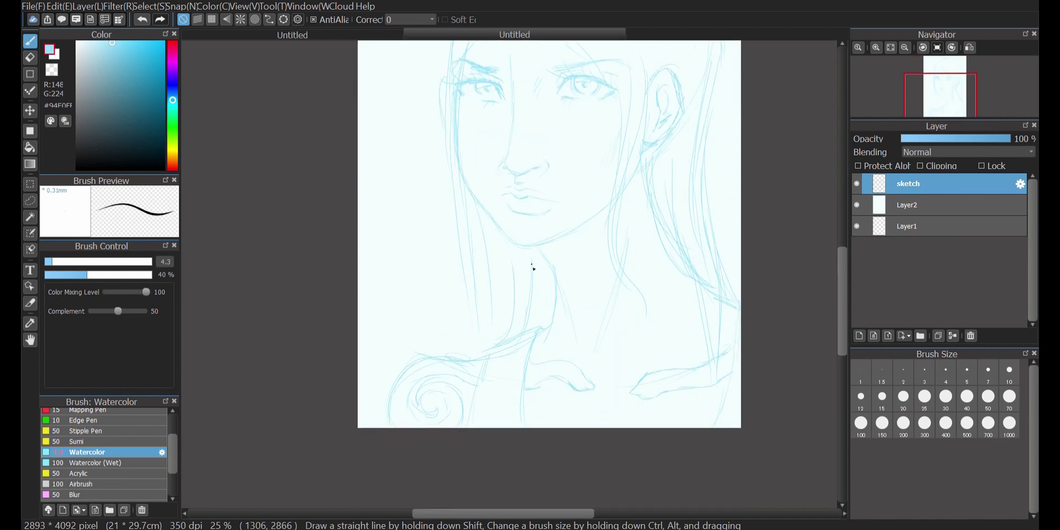
drag(493, 315, 471, 359)
mouse_move(468, 259)
mouse_down()
mouse_move(492, 414)
mouse_move(494, 389)
mouse_move(489, 425)
mouse_up()
drag(622, 280, 641, 381)
drag(646, 307, 630, 417)
Add a new layer named lineart above the sketch layer and set the brush color to black
scroll(532, 260, up, 4)
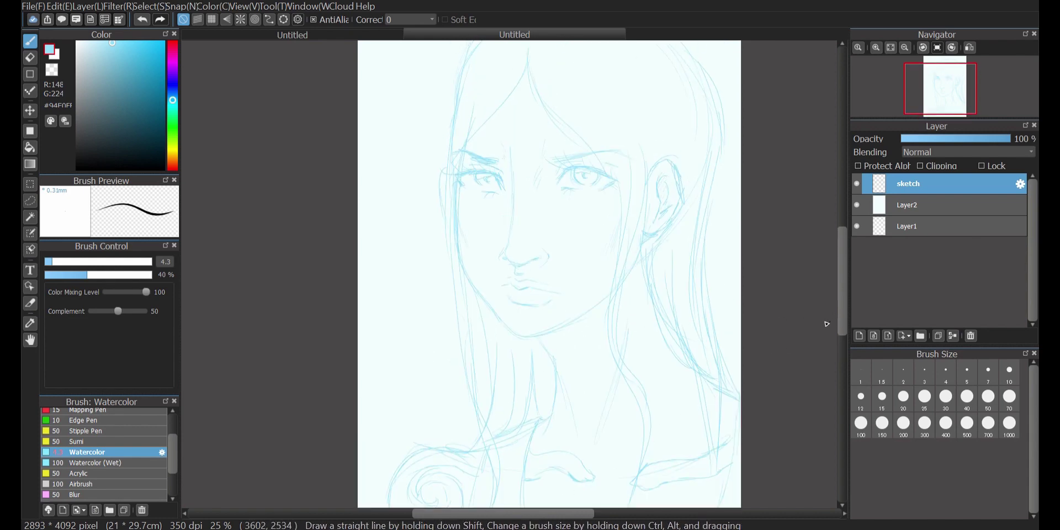
click(860, 336)
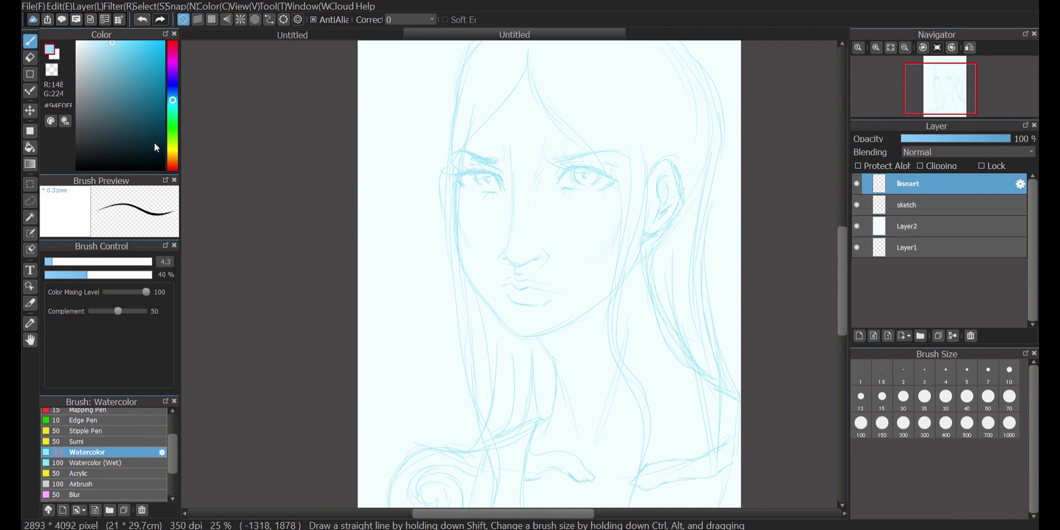
click(161, 167)
Ink the nose, the lips and the iris of the right-hand eye over the sketch
scroll(588, 288, up, 2)
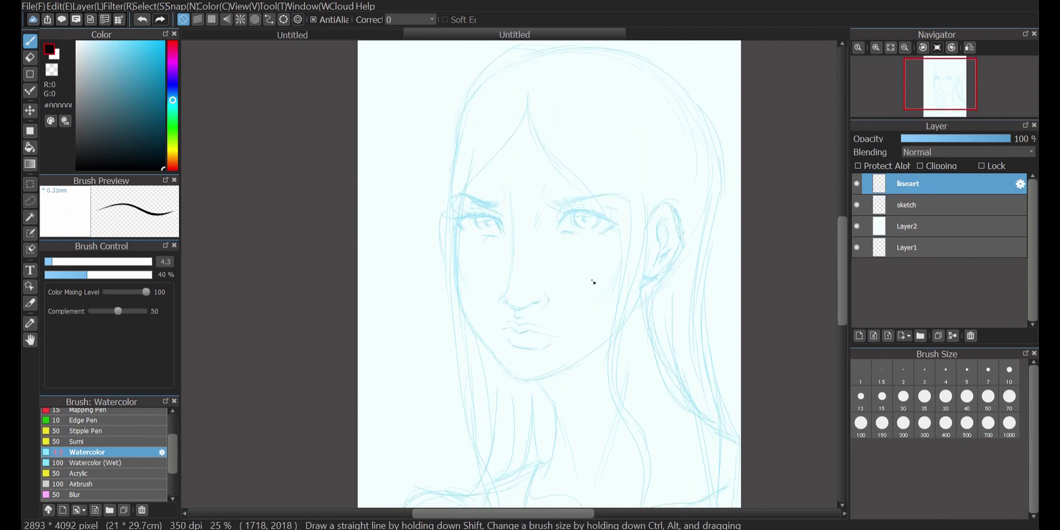
scroll(514, 156, up, 2)
drag(512, 103, 505, 283)
key(ctrl+z)
mouse_move(511, 105)
mouse_down()
mouse_move(516, 194)
mouse_move(504, 313)
mouse_move(517, 346)
mouse_move(516, 199)
mouse_move(510, 335)
mouse_move(528, 347)
mouse_move(569, 327)
mouse_move(573, 351)
mouse_up()
key(ctrl+z)
mouse_move(502, 308)
mouse_down()
mouse_move(493, 341)
mouse_move(502, 332)
mouse_move(547, 371)
mouse_move(528, 392)
mouse_move(611, 400)
mouse_up()
mouse_move(512, 381)
mouse_down()
mouse_move(493, 386)
mouse_move(526, 369)
mouse_move(597, 386)
mouse_up()
mouse_move(501, 401)
mouse_down()
mouse_move(554, 422)
mouse_move(592, 415)
mouse_up()
mouse_move(639, 150)
mouse_down()
mouse_move(658, 182)
mouse_move(681, 183)
mouse_move(678, 162)
mouse_up()
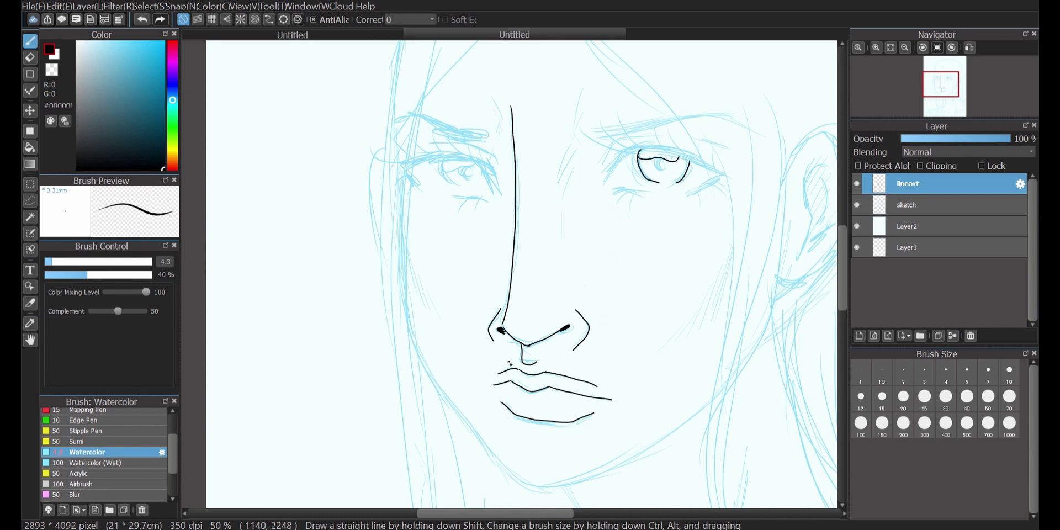
Erase the inked nose, lips and iris from the lineart layer with an enlarged eraser
key(e)
click(138, 262)
mouse_move(513, 107)
mouse_down()
mouse_move(497, 308)
mouse_move(536, 417)
mouse_move(596, 398)
mouse_up()
drag(641, 157, 701, 176)
Set the brush size to 2.6 and ink the nose and lips with thinner lines
click(30, 41)
click(48, 262)
mouse_move(510, 105)
mouse_down()
mouse_move(501, 325)
mouse_move(528, 347)
mouse_move(568, 330)
mouse_move(551, 338)
mouse_move(571, 354)
mouse_up()
mouse_move(500, 313)
mouse_down()
mouse_move(495, 342)
mouse_move(500, 331)
mouse_move(552, 374)
mouse_move(601, 385)
mouse_up()
mouse_move(517, 367)
mouse_down()
mouse_move(501, 377)
mouse_move(522, 392)
mouse_move(615, 404)
mouse_up()
mouse_move(500, 402)
mouse_down()
mouse_move(583, 423)
mouse_move(600, 413)
mouse_up()
Ink the frown crease between the brows and the lower lashes of the right-hand eye
drag(583, 86, 598, 150)
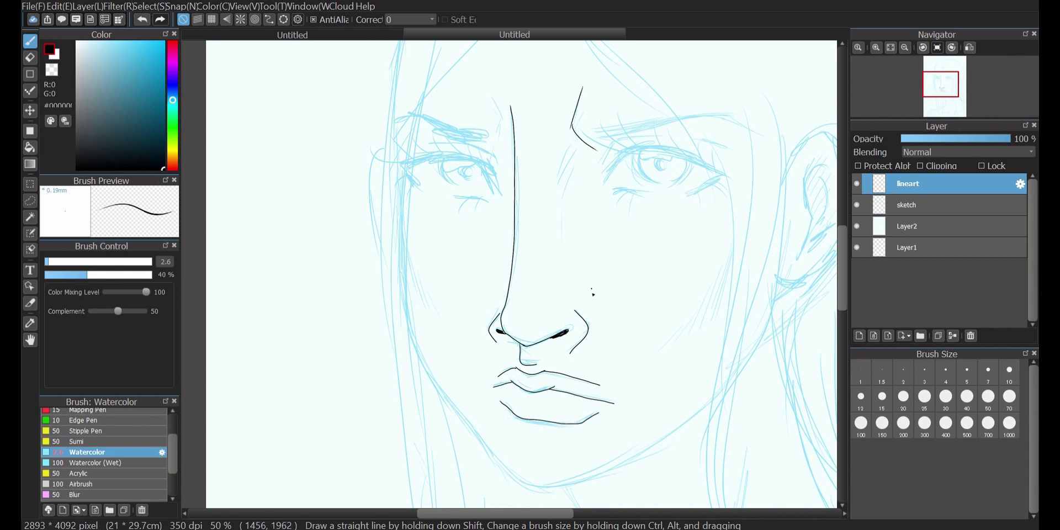
mouse_move(613, 194)
mouse_down()
mouse_move(721, 173)
mouse_move(690, 194)
mouse_move(629, 203)
mouse_up()
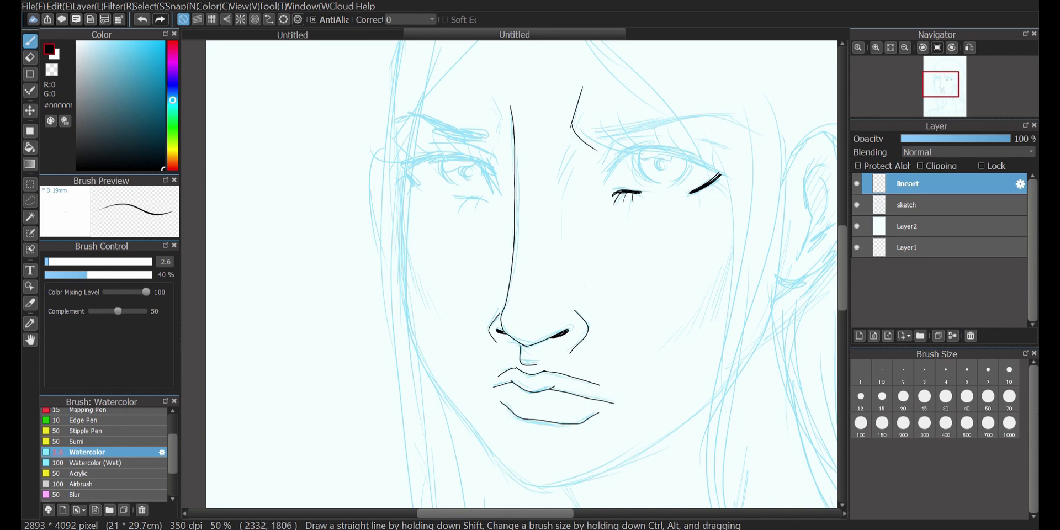
mouse_move(631, 153)
mouse_down()
mouse_move(606, 179)
mouse_move(615, 166)
mouse_up()
key(ctrl+z)
drag(717, 175, 699, 203)
drag(695, 193, 693, 201)
Ink the lower lashes and the outer corner of the left-hand eye
drag(455, 196, 483, 201)
drag(460, 200, 463, 212)
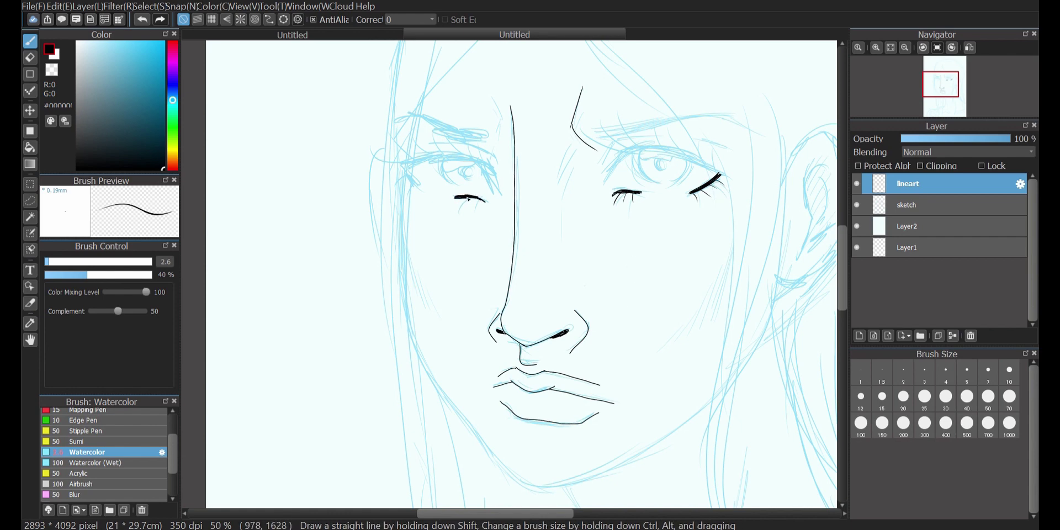
drag(402, 162, 418, 183)
Ink the right-hand eyebrow outline and the eyelid crease beneath it
drag(591, 133, 738, 116)
mouse_move(603, 164)
mouse_down()
mouse_move(662, 139)
mouse_move(609, 148)
mouse_move(663, 139)
mouse_up()
key(ctrl+z)
drag(694, 142, 727, 152)
Ink the irises, pupils and highlights of both eyes
mouse_move(647, 149)
mouse_down()
mouse_move(644, 175)
mouse_move(687, 162)
mouse_move(655, 160)
mouse_move(673, 157)
mouse_up()
drag(674, 169, 676, 173)
mouse_move(447, 160)
mouse_down()
mouse_move(448, 183)
mouse_move(454, 175)
mouse_up()
drag(452, 165, 474, 173)
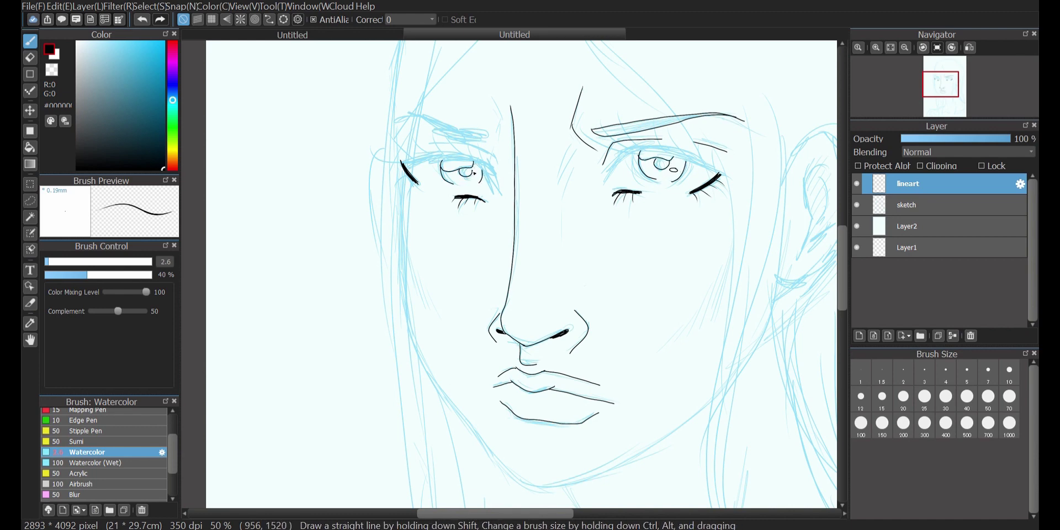
Ink the upper eyelashes of both eyes as rows of short curved strokes
mouse_move(408, 163)
mouse_down()
mouse_move(376, 153)
mouse_move(391, 136)
mouse_up()
mouse_move(425, 155)
mouse_down()
mouse_move(408, 140)
mouse_move(425, 140)
mouse_up()
mouse_move(446, 154)
mouse_down()
mouse_move(436, 138)
mouse_move(492, 155)
mouse_up()
mouse_move(608, 153)
mouse_down()
mouse_move(601, 139)
mouse_move(613, 132)
mouse_up()
mouse_move(636, 151)
mouse_down()
mouse_move(630, 128)
mouse_move(651, 133)
mouse_up()
drag(676, 153, 669, 134)
mouse_move(688, 154)
mouse_down()
mouse_move(696, 142)
mouse_move(709, 153)
mouse_move(638, 130)
mouse_up()
drag(667, 151, 658, 134)
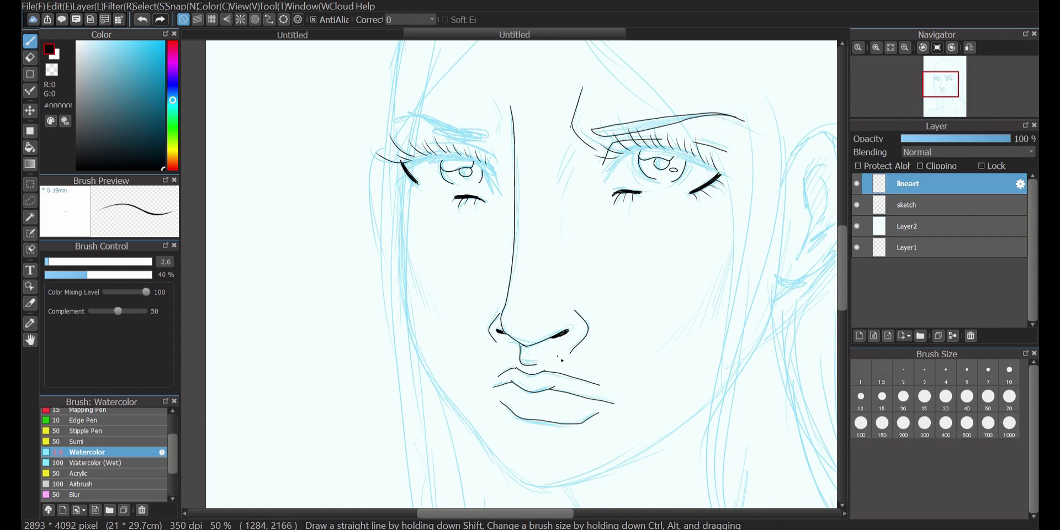
Ink two long hair strands running down the left side of the face
mouse_move(411, 177)
mouse_down()
mouse_move(406, 287)
mouse_move(436, 486)
mouse_up()
mouse_move(400, 42)
mouse_down()
mouse_move(392, 393)
mouse_move(420, 507)
mouse_up()
mouse_move(436, 42)
mouse_down()
mouse_move(407, 223)
mouse_move(412, 177)
mouse_move(409, 194)
mouse_up()
key(ctrl+z)
drag(471, 41, 430, 90)
key(ctrl+z)
drag(574, 134, 555, 157)
drag(576, 136, 558, 161)
drag(571, 157, 559, 178)
key(ctrl+z)
key(ctrl+z)
key(ctrl+z)
Hatch the shading on the right cheek and ink the ear with its inner folds
drag(733, 270, 714, 318)
drag(714, 299, 693, 337)
mouse_move(821, 159)
mouse_down()
mouse_move(812, 219)
mouse_move(827, 205)
mouse_move(797, 268)
mouse_up()
drag(827, 265, 776, 282)
drag(828, 126, 786, 170)
Ink the long hair strand in front of the ear and the left-hand eyebrow, cleaning up with the eraser
mouse_move(763, 79)
mouse_down()
mouse_move(781, 274)
mouse_move(734, 505)
mouse_up()
drag(423, 120, 485, 140)
mouse_move(424, 115)
mouse_down()
mouse_move(484, 140)
mouse_move(423, 120)
mouse_up()
click(31, 58)
click(111, 262)
click(31, 41)
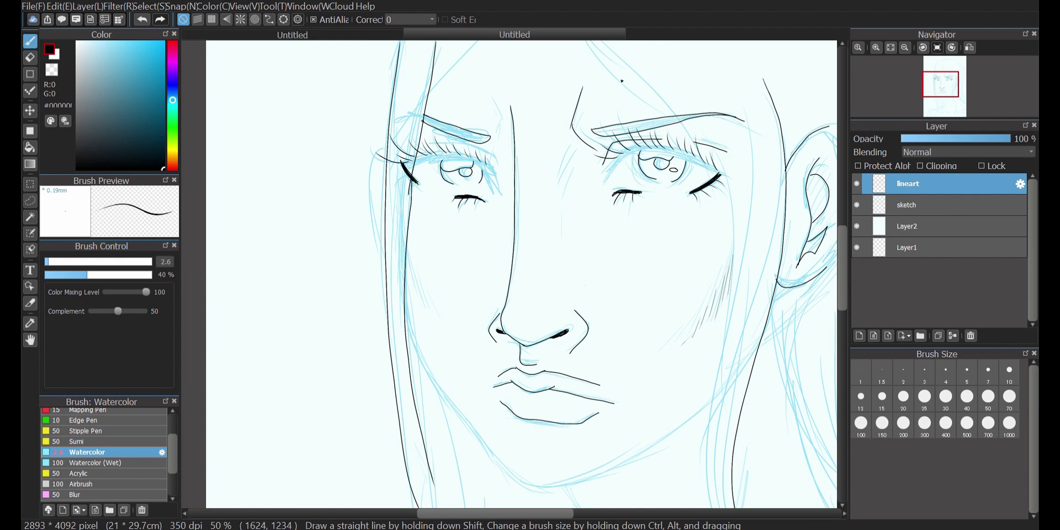
Ink the hair sweeping from the central parting down both sides of the forehead, plus the crease beside the left-hand eyebrow
scroll(622, 81, up, 3)
drag(609, 175, 693, 266)
mouse_move(694, 218)
mouse_down()
mouse_move(731, 326)
mouse_move(718, 500)
mouse_up()
drag(546, 65, 432, 211)
drag(493, 222, 501, 270)
Retouch the outer hair strand beside the left-hand eye and erase the stray line next to it
click(32, 57)
key(b)
drag(386, 285, 383, 375)
click(30, 58)
mouse_move(368, 307)
mouse_down()
mouse_move(375, 333)
mouse_move(379, 308)
mouse_up()
click(30, 40)
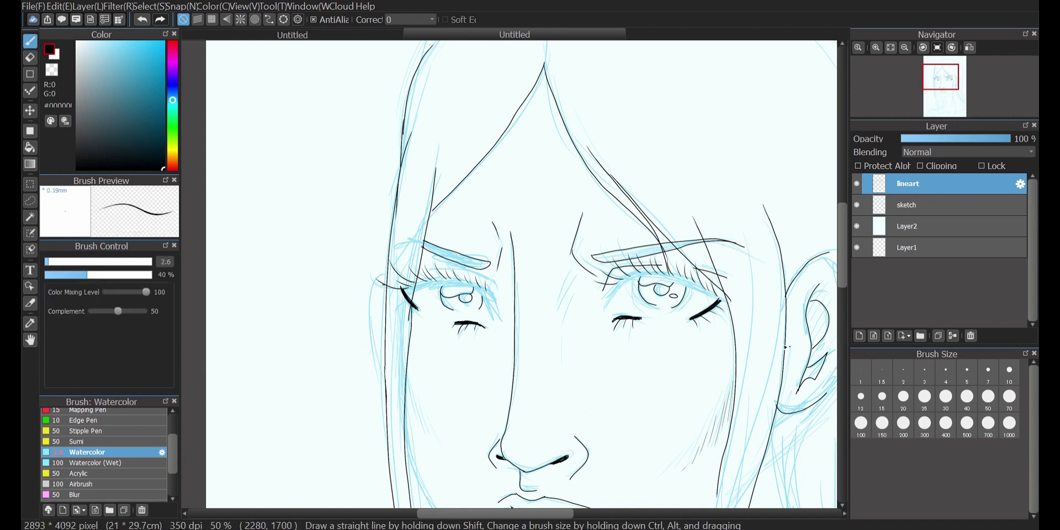
Ink the wavy hair lock in front of the ear, continuing it past the neck down to the chest
drag(842, 272, 842, 317)
drag(720, 246, 775, 498)
drag(737, 386, 780, 485)
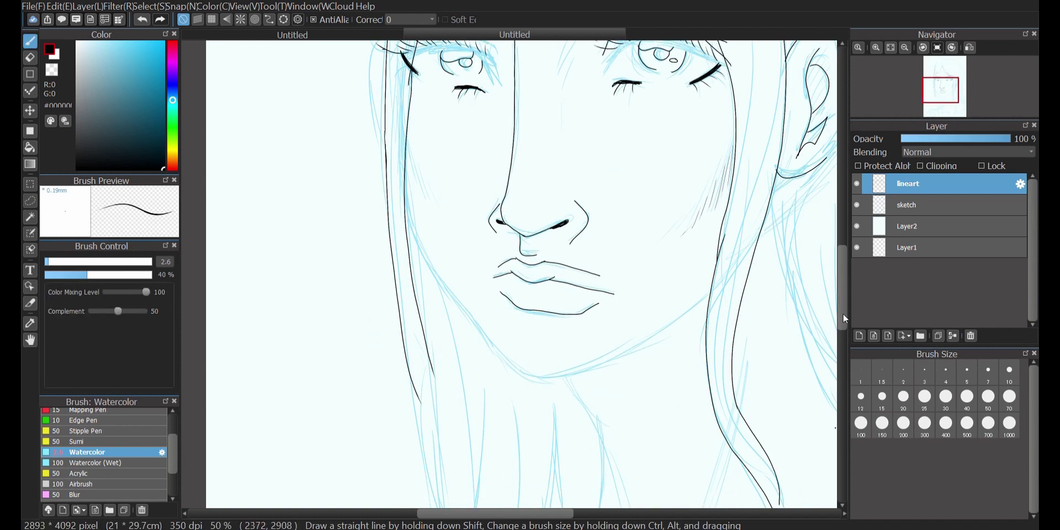
drag(843, 326, 843, 366)
drag(773, 274, 605, 276)
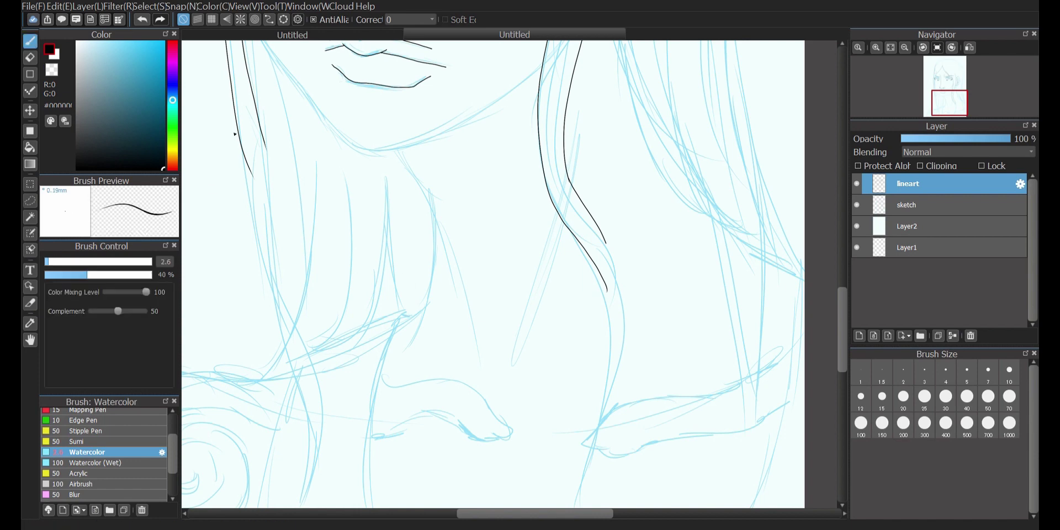
mouse_move(628, 332)
mouse_down()
mouse_move(610, 317)
mouse_move(585, 503)
mouse_up()
drag(608, 288, 588, 504)
Ink the neck contours and tendon lines beneath the chin, plus a short strand edge beside the wavy lock
drag(420, 192, 478, 350)
drag(514, 359, 563, 223)
drag(584, 125, 573, 185)
mouse_move(436, 219)
mouse_down()
mouse_move(412, 352)
mouse_move(434, 271)
mouse_up()
key(ctrl+z)
key(ctrl+z)
mouse_move(436, 222)
mouse_down()
mouse_move(419, 338)
mouse_move(427, 303)
mouse_up()
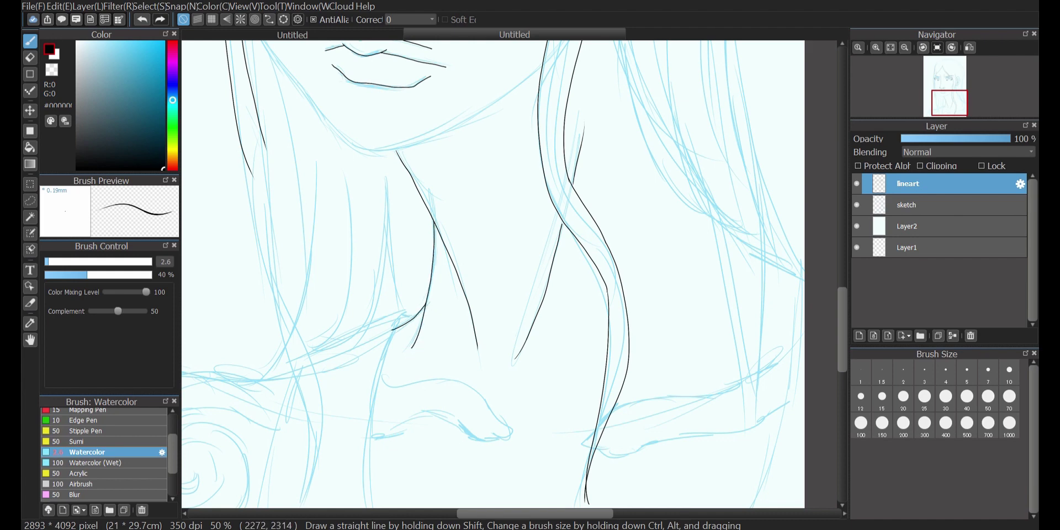
Ink the long contour below the base of the neck and the hair strands on the left side of the neck
drag(407, 314, 371, 506)
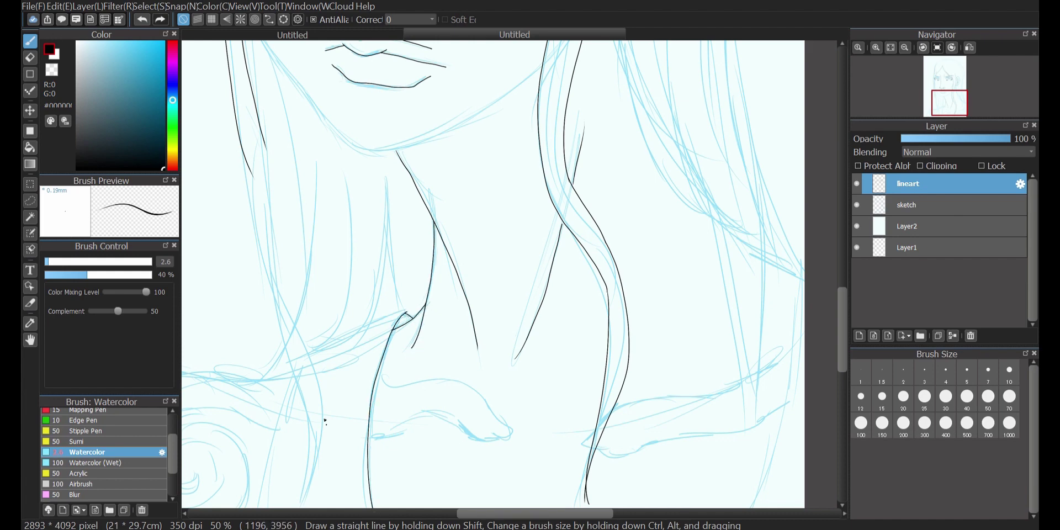
drag(269, 47, 305, 281)
drag(319, 157, 300, 333)
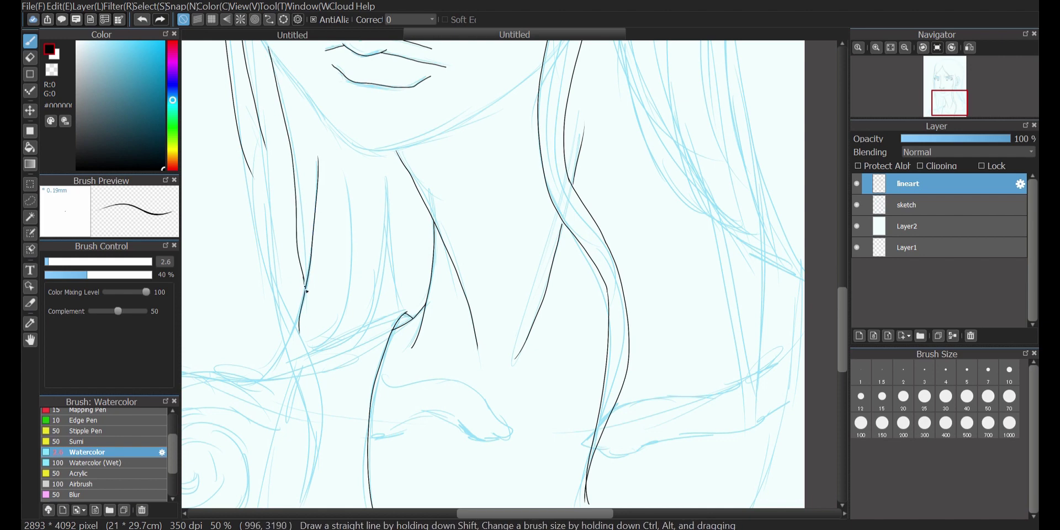
Ink the jawline from the left cheek around the chin to the hair lock, and erase the overlapping line ends
drag(471, 514, 450, 514)
drag(460, 152, 635, 73)
key(ctrl+z)
scroll(436, 271, up, 3)
mouse_move(432, 272)
mouse_down()
mouse_move(595, 238)
mouse_move(635, 202)
mouse_up()
mouse_move(329, 105)
mouse_down()
mouse_move(404, 238)
mouse_move(442, 276)
mouse_up()
key(e)
click(30, 41)
click(30, 57)
mouse_move(396, 222)
mouse_down()
mouse_move(419, 257)
mouse_move(384, 215)
mouse_move(441, 277)
mouse_up()
click(30, 41)
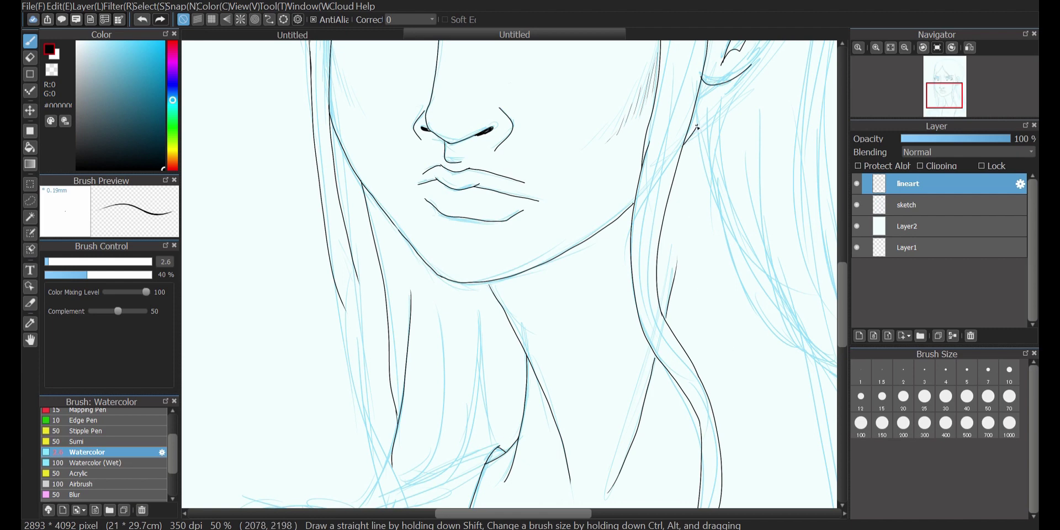
Ink the hair edge falling from the earlobe and the strands hanging beneath the left side of the chin
drag(702, 81, 755, 282)
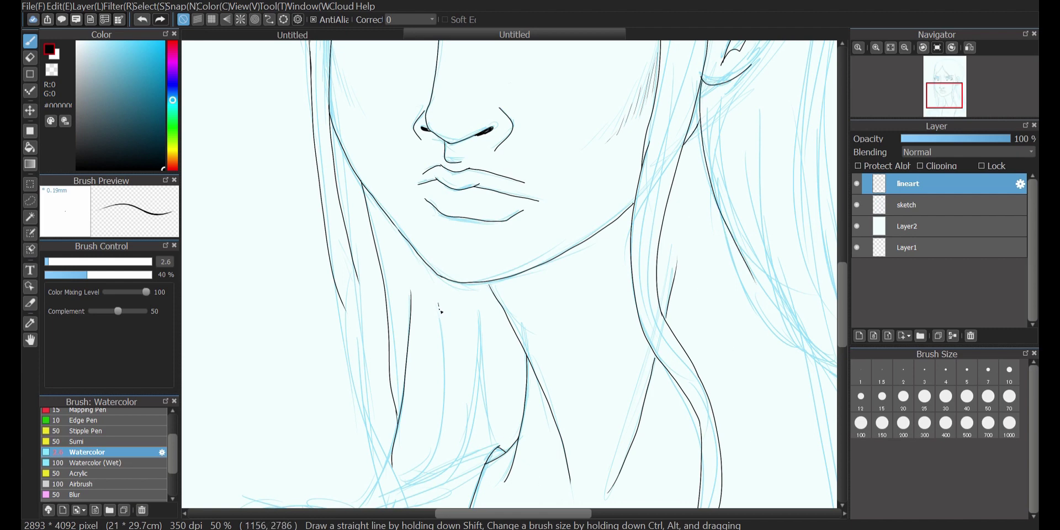
drag(441, 307, 418, 477)
mouse_move(479, 302)
mouse_down()
mouse_move(463, 455)
mouse_move(418, 479)
mouse_up()
drag(445, 373, 423, 477)
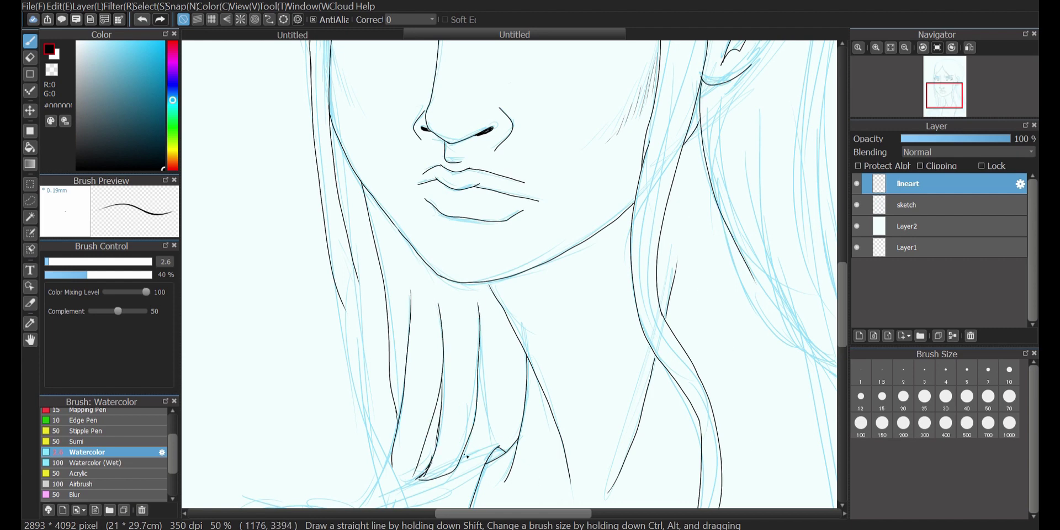
Ink the long outer hair lock on the left side, running past the neck down to the chest
scroll(432, 473, down, 3)
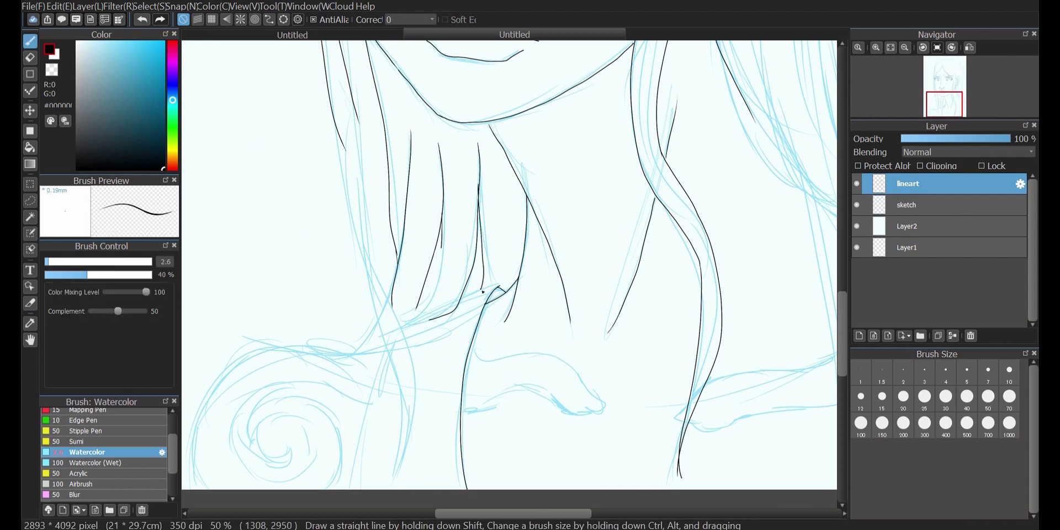
drag(363, 161, 414, 482)
drag(343, 143, 392, 377)
key(ctrl+z)
drag(330, 100, 413, 488)
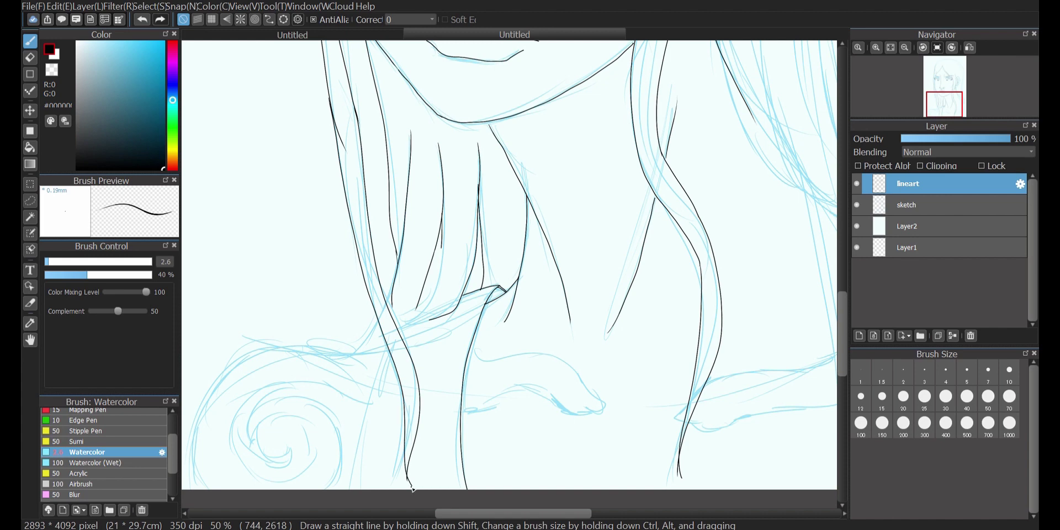
drag(388, 341, 351, 489)
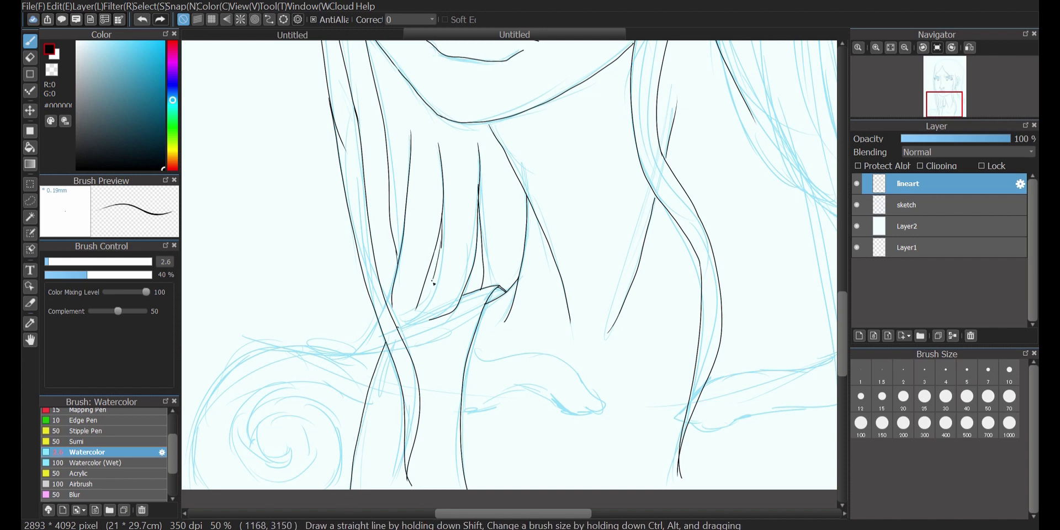
Ink the strand ends and collar edge where they meet the left hair lock, erasing and redrawing the overlapping collar line
key(ctrl+z)
mouse_move(443, 241)
mouse_down()
mouse_move(427, 311)
mouse_move(417, 301)
mouse_move(409, 322)
mouse_move(394, 281)
mouse_move(399, 306)
mouse_move(376, 347)
mouse_move(367, 337)
mouse_move(376, 352)
mouse_move(422, 323)
mouse_move(416, 311)
mouse_move(420, 321)
mouse_move(386, 341)
mouse_up()
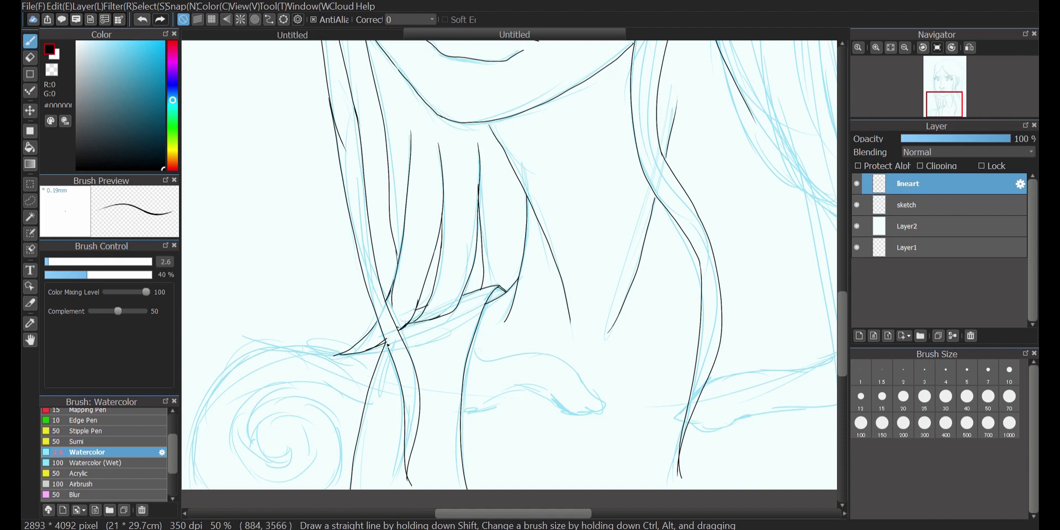
click(30, 58)
mouse_move(418, 321)
mouse_down()
mouse_move(459, 305)
mouse_move(402, 333)
mouse_up()
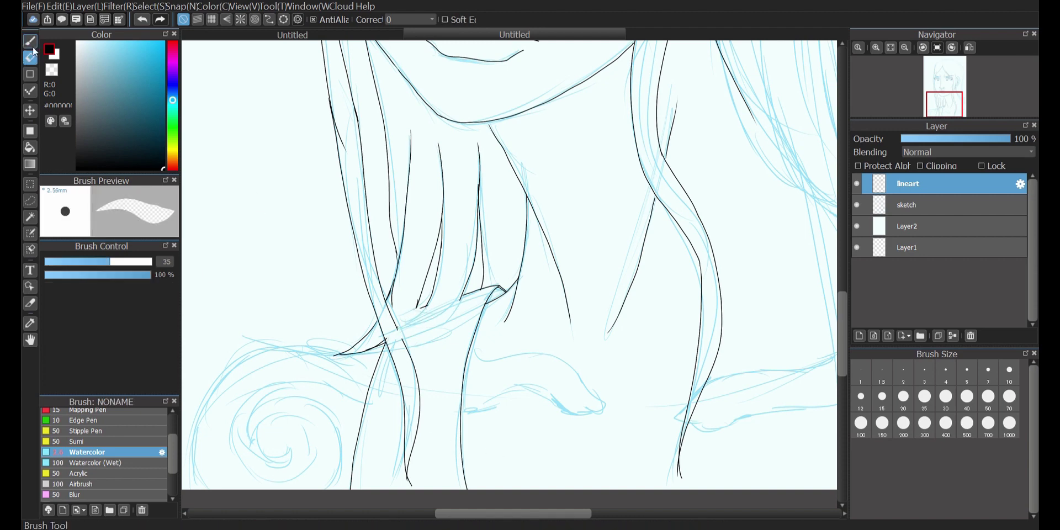
click(30, 41)
key(ctrl+z)
drag(402, 318, 461, 298)
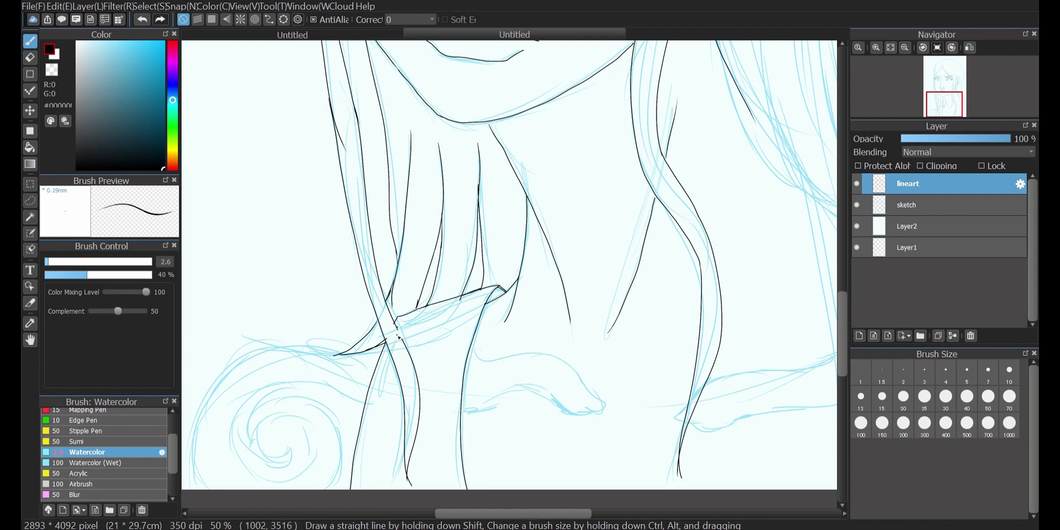
Ink the rounded shoulder contour and the spiral curl inside it on the left side of the chest
mouse_move(192, 489)
mouse_down()
mouse_move(205, 406)
mouse_move(349, 365)
mouse_up()
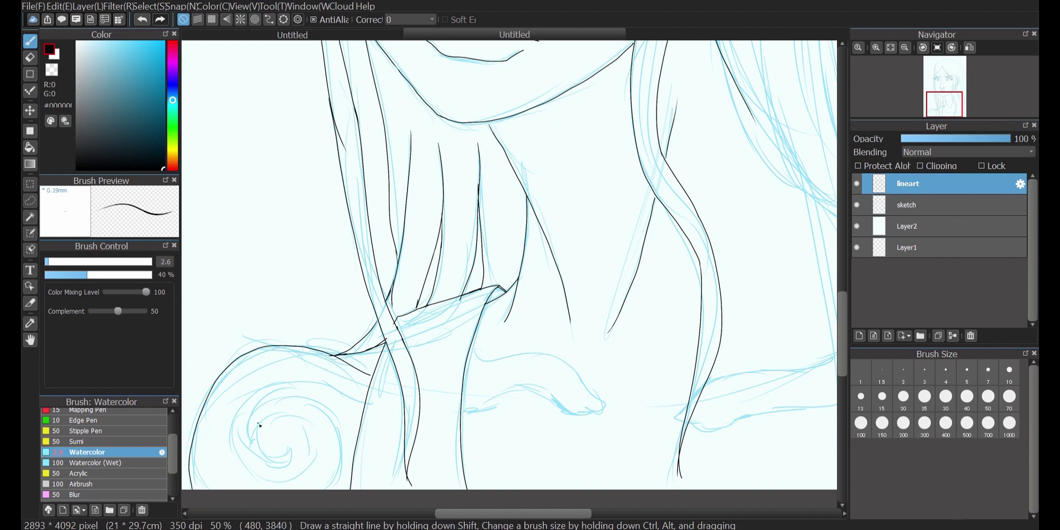
mouse_move(279, 454)
mouse_down()
mouse_move(307, 396)
mouse_move(331, 489)
mouse_up()
mouse_move(264, 419)
mouse_down()
mouse_move(312, 456)
mouse_move(237, 430)
mouse_move(333, 391)
mouse_move(364, 406)
mouse_up()
Ink the upper and lower edges of the wavy pointed band on the chest, plus a short fold line by the shoulder
mouse_move(458, 420)
mouse_down()
mouse_move(510, 391)
mouse_move(594, 412)
mouse_up()
drag(358, 362, 375, 369)
mouse_move(463, 377)
mouse_down()
mouse_move(502, 368)
mouse_move(602, 394)
mouse_up()
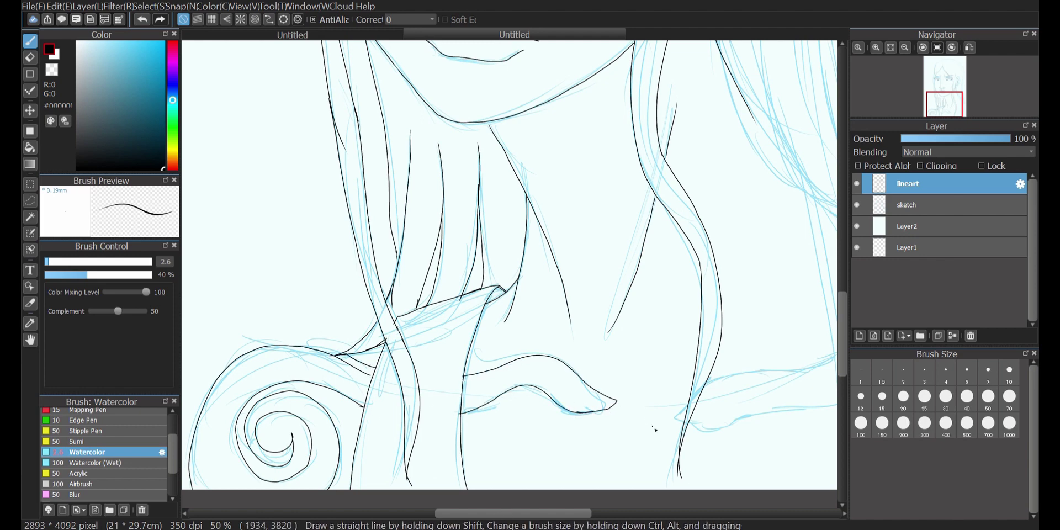
Ink the long strands and lower edge of the hair hanging behind the ear on the right side
scroll(654, 428, right, 3)
scroll(758, 423, up, 4)
drag(591, 227, 659, 353)
drag(629, 112, 691, 507)
mouse_move(689, 118)
mouse_down()
mouse_move(731, 436)
mouse_move(715, 507)
mouse_up()
mouse_move(696, 131)
mouse_down()
mouse_move(694, 169)
mouse_move(758, 414)
mouse_up()
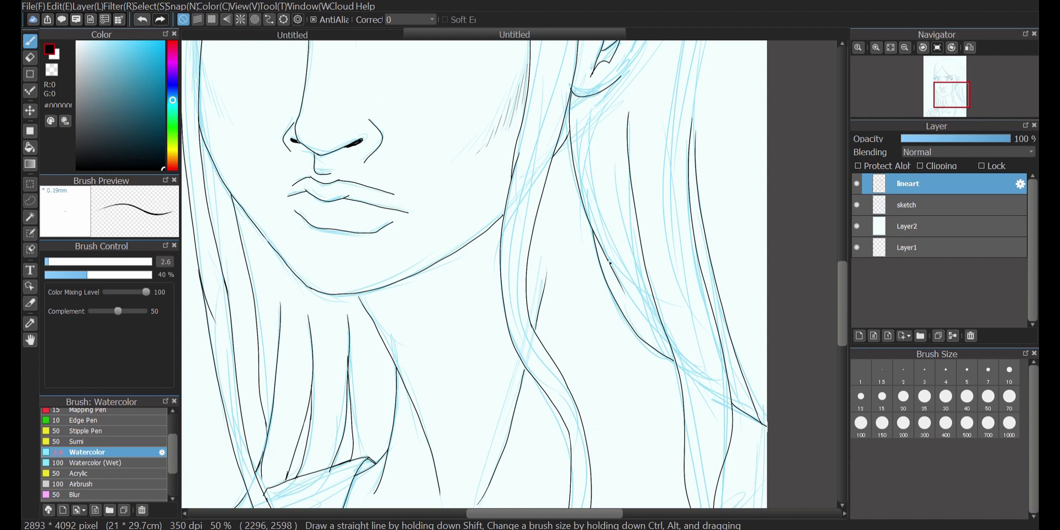
Erase part of the hair edge below the ear and re-ink it with an extra inner strand
click(30, 58)
drag(595, 232, 622, 279)
click(29, 42)
drag(587, 212, 668, 343)
key(ctrl+z)
drag(609, 259, 673, 354)
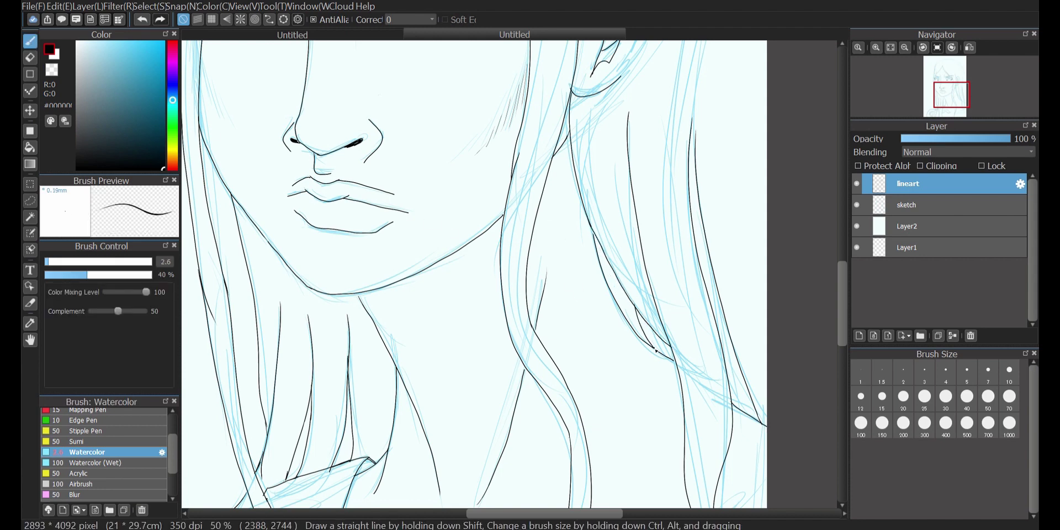
Ink the pointed garment band across the right shoulder and the arm's outer contour, undoing the stray stroke at its tip
scroll(545, 382, down, 5)
mouse_move(547, 367)
mouse_down()
mouse_move(665, 358)
mouse_move(747, 327)
mouse_up()
mouse_move(575, 331)
mouse_down()
mouse_move(694, 311)
mouse_move(755, 273)
mouse_up()
drag(760, 203, 710, 447)
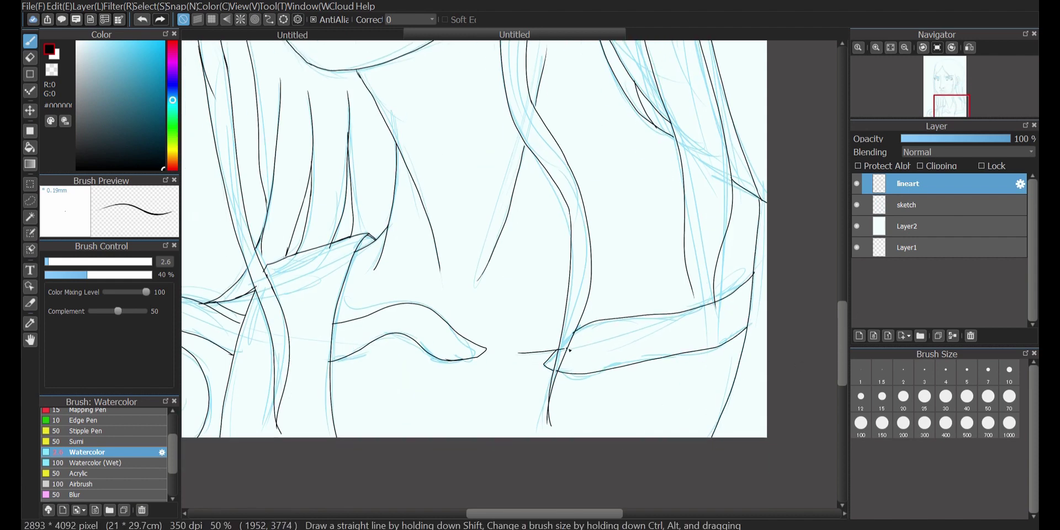
key(ctrl+z)
Rework the tip and edges of the wavy band on the left side of the chest by erasing and redrawing
key(e)
mouse_move(478, 354)
mouse_down()
mouse_move(486, 346)
mouse_move(381, 338)
mouse_up()
mouse_move(394, 305)
mouse_down()
mouse_move(334, 326)
mouse_move(334, 340)
mouse_move(405, 305)
mouse_move(389, 341)
mouse_up()
click(30, 42)
key(ctrl+z)
key(ctrl+z)
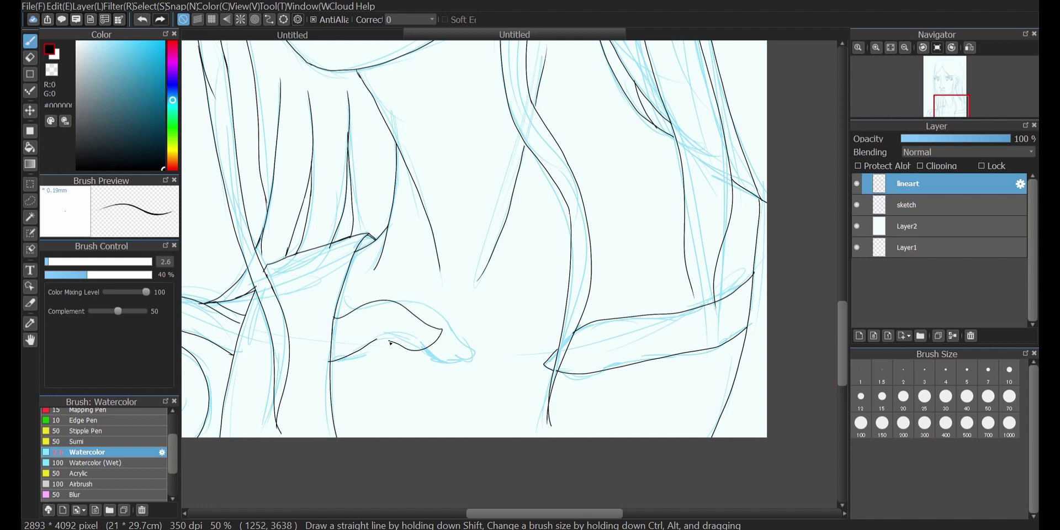
key(ctrl+z)
mouse_move(336, 312)
mouse_down()
mouse_move(457, 331)
mouse_move(360, 348)
mouse_up()
Ink the outer hair contour down the right side of the head and the outer rim of the ear
drag(842, 338, 843, 245)
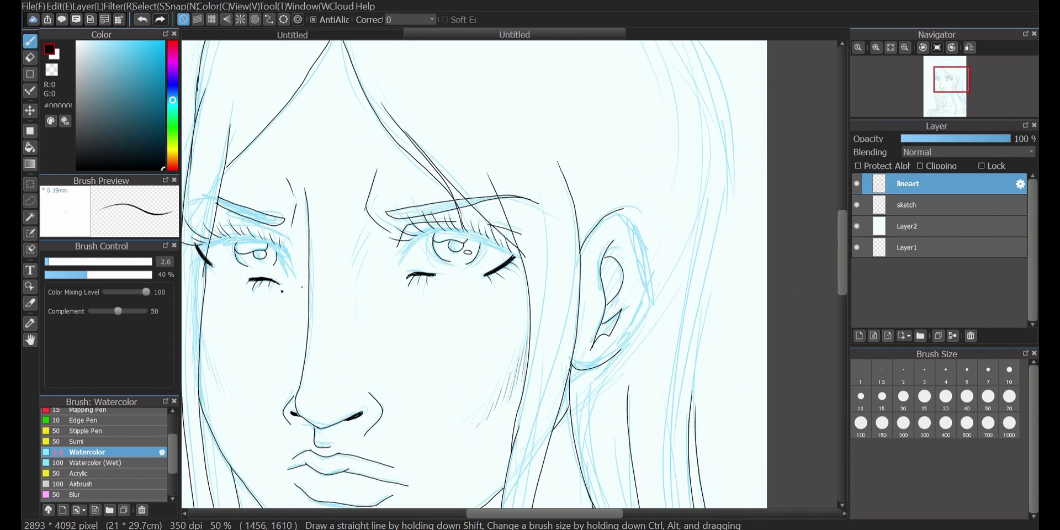
drag(718, 75, 692, 425)
key(ctrl+z)
drag(717, 61, 693, 428)
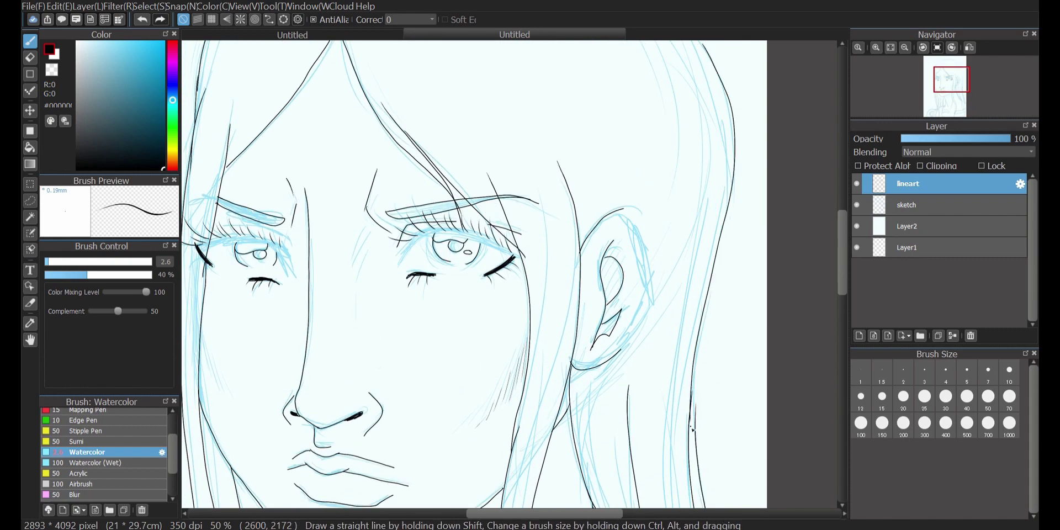
drag(696, 379, 695, 422)
key(ctrl+z)
drag(694, 354, 696, 417)
scroll(843, 261, up, 1)
drag(623, 242, 620, 388)
Ink the hair contour over the top of the head from the left temple to the right side
scroll(846, 286, up, 4)
mouse_move(212, 194)
mouse_down()
mouse_move(326, 90)
mouse_move(644, 138)
mouse_move(716, 242)
mouse_up()
key(ctrl+z)
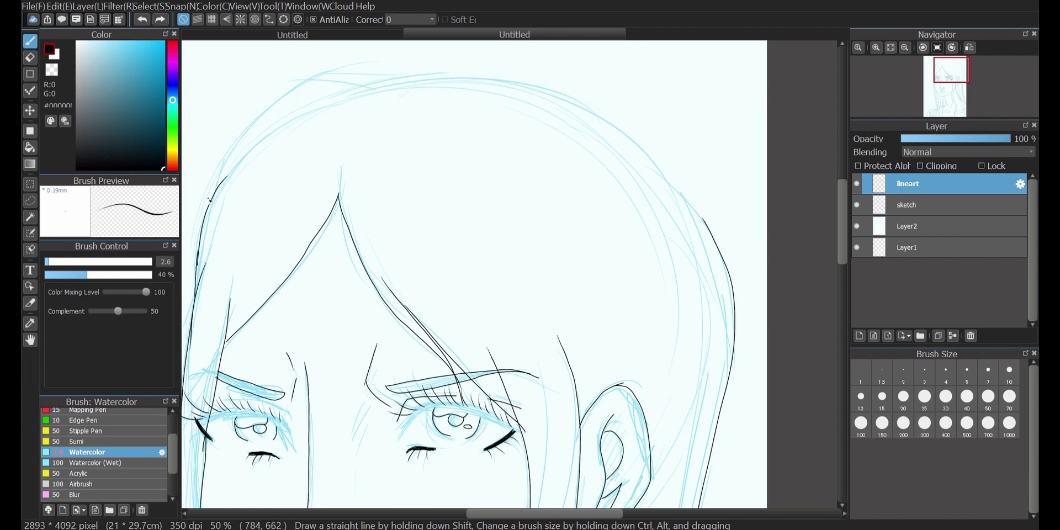
mouse_move(207, 206)
mouse_down()
mouse_move(315, 87)
mouse_move(493, 70)
mouse_move(693, 222)
mouse_up()
key(ctrl+z)
mouse_move(384, 80)
mouse_down()
mouse_move(610, 99)
mouse_move(734, 280)
mouse_up()
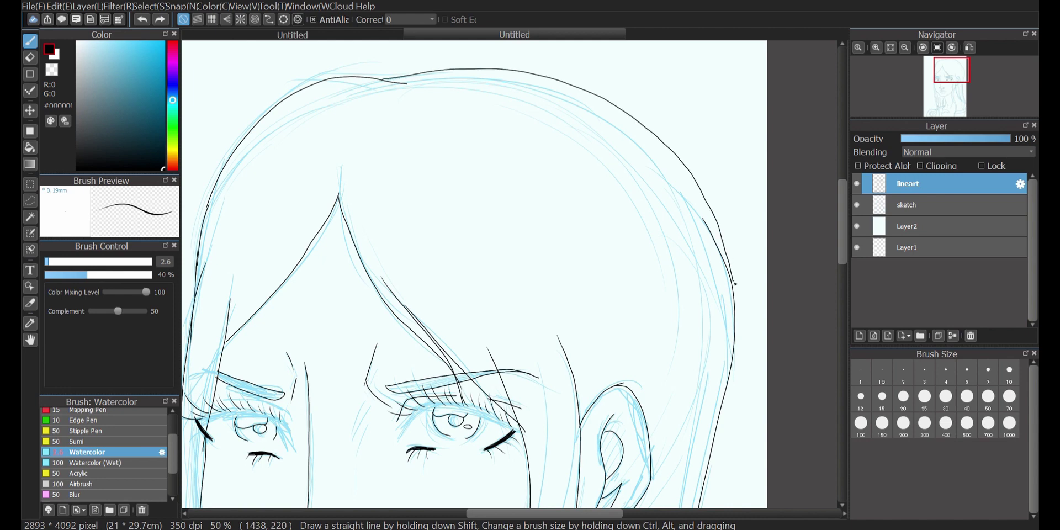
Erase the inked hair contour over the crown and upper right side of the head
key(ctrl+minus)
key(ctrl+minus)
drag(842, 280, 843, 305)
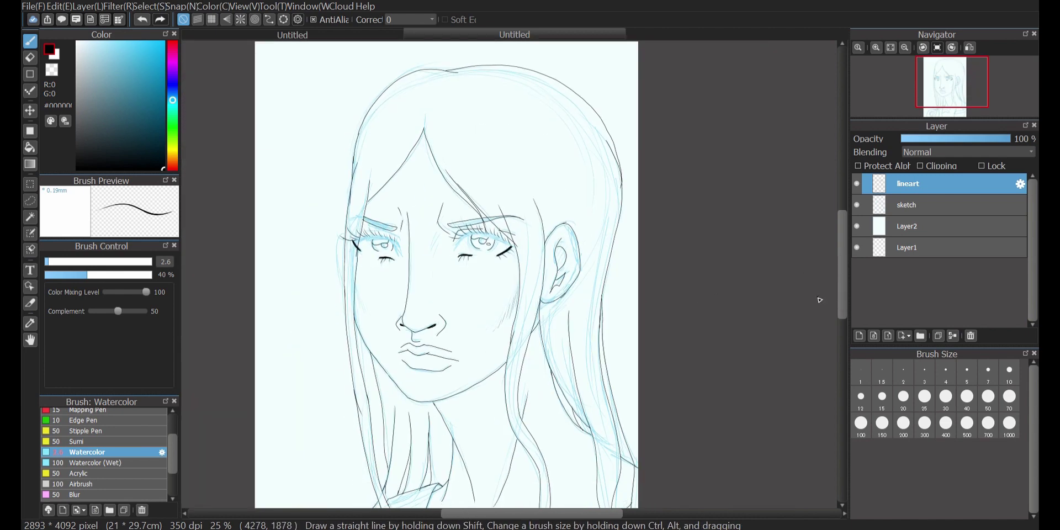
click(29, 57)
drag(606, 138, 620, 167)
mouse_move(366, 115)
mouse_down()
mouse_move(435, 70)
mouse_move(610, 131)
mouse_move(622, 179)
mouse_up()
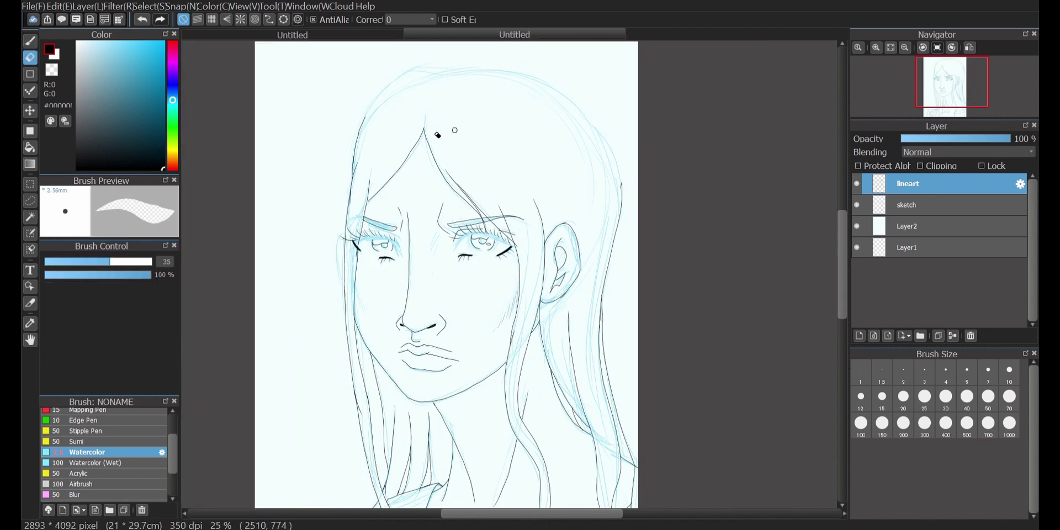
Redraw the crown contour closer to the sketch and continue it down the right side behind the ear
key(b)
mouse_move(359, 141)
mouse_down()
mouse_move(417, 80)
mouse_move(601, 140)
mouse_move(621, 202)
mouse_move(612, 251)
mouse_up()
key(e)
key(b)
drag(597, 134, 606, 279)
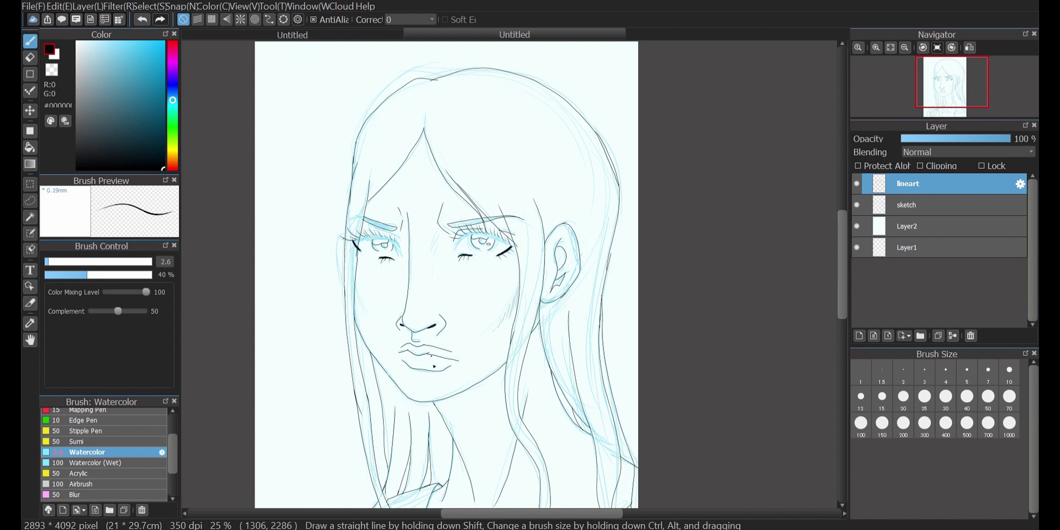
Set the brush size to 11.1 and ink a thick upper lash line on the right eye, joined at the outer corner
scroll(579, 321, up, 3)
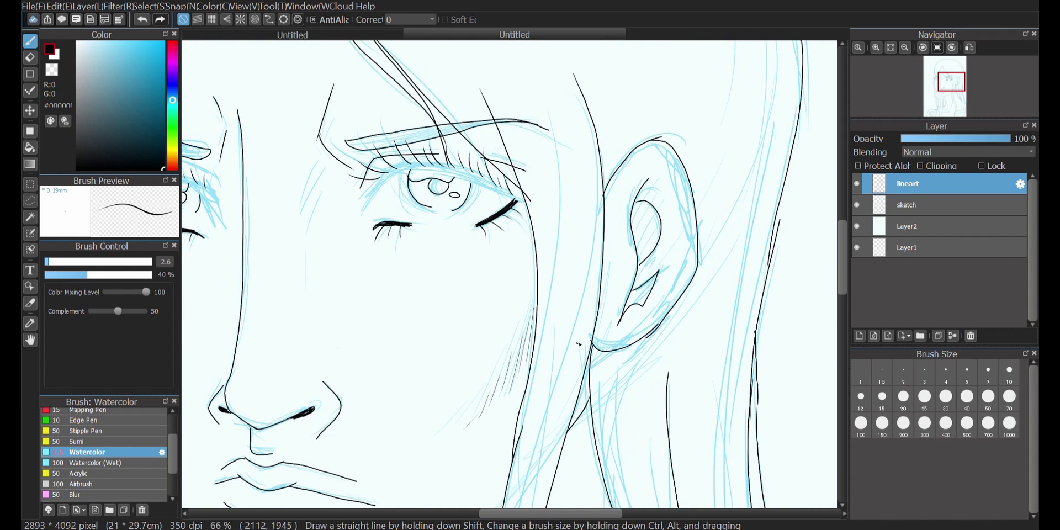
click(68, 261)
mouse_move(364, 208)
mouse_down()
mouse_move(497, 185)
mouse_move(515, 201)
mouse_up()
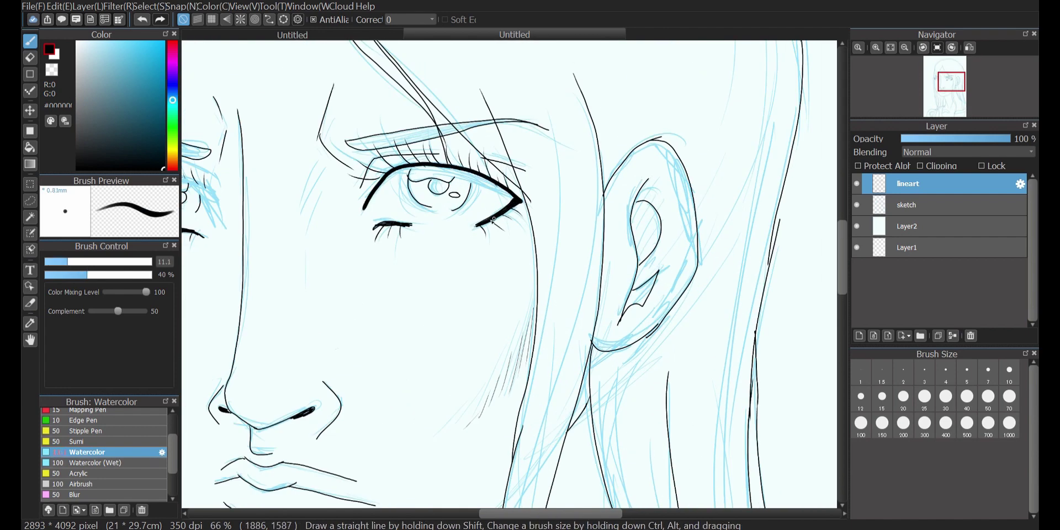
drag(374, 194, 509, 191)
drag(414, 175, 515, 199)
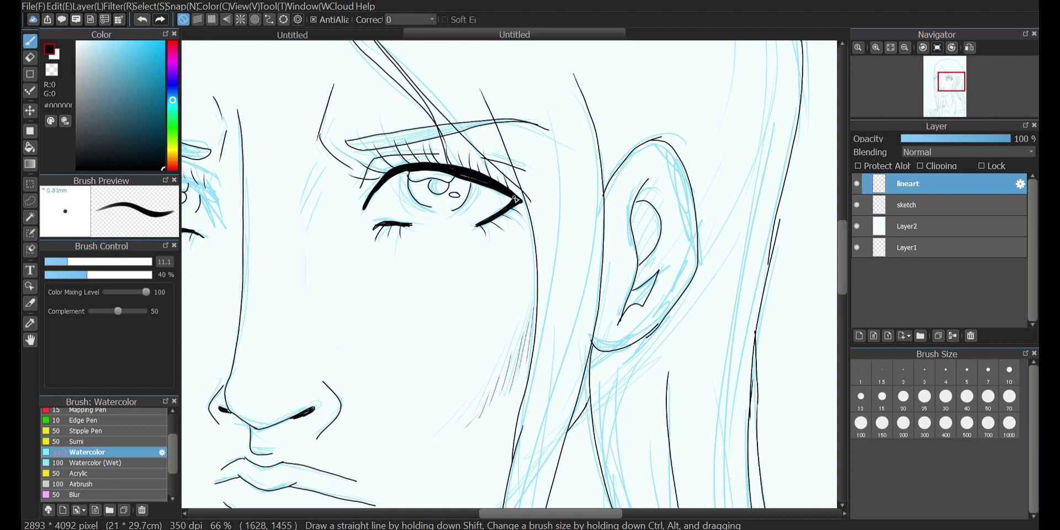
drag(450, 170, 519, 202)
drag(371, 198, 468, 180)
Ink a thick upper lash line on the left eye and erase its inner corner to a taper
drag(587, 513, 538, 513)
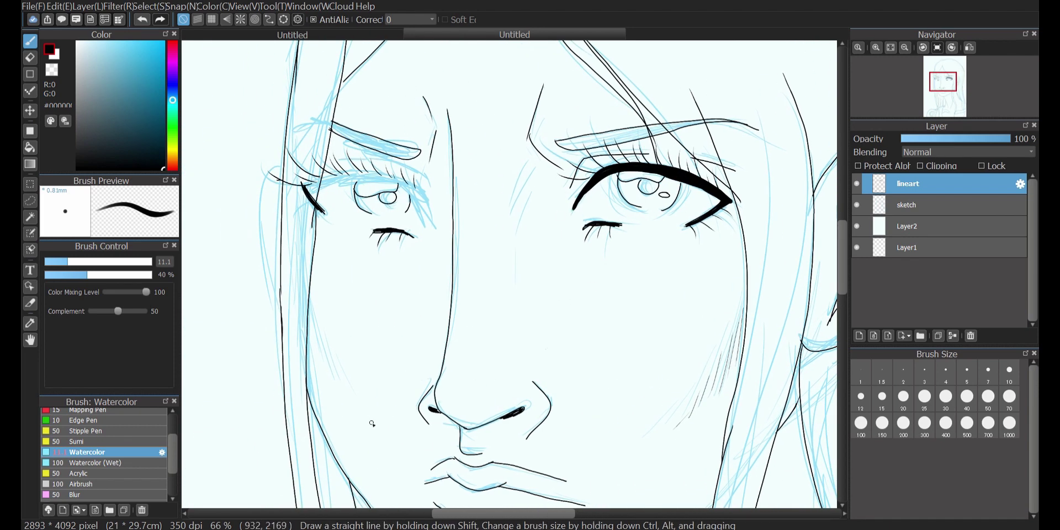
mouse_move(301, 184)
mouse_down()
mouse_move(428, 202)
mouse_move(435, 222)
mouse_move(425, 204)
mouse_up()
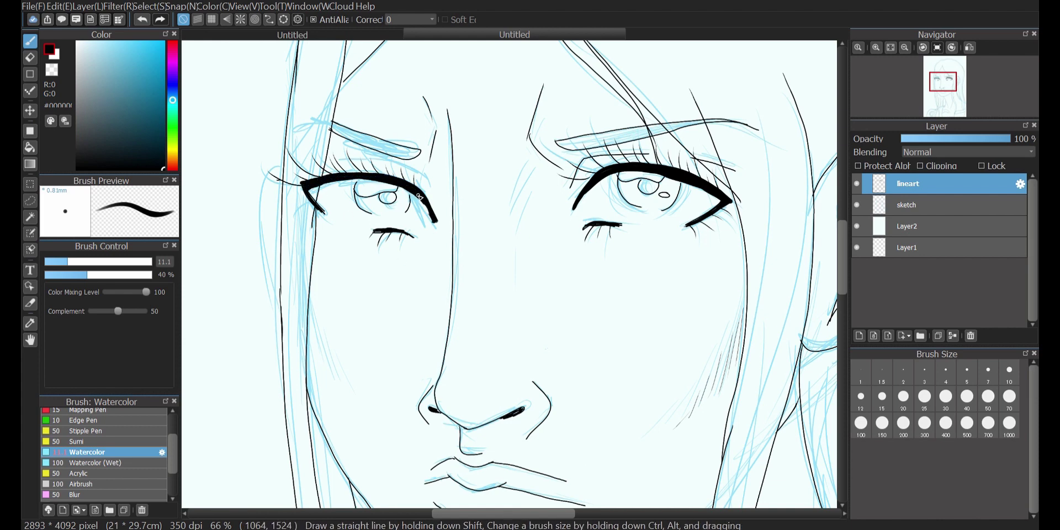
click(29, 58)
drag(440, 213, 441, 222)
drag(423, 213, 428, 224)
Erase the inner end of the right eye's upper lash line to taper it
click(30, 41)
click(30, 58)
drag(590, 199, 578, 206)
drag(580, 180, 578, 205)
click(30, 41)
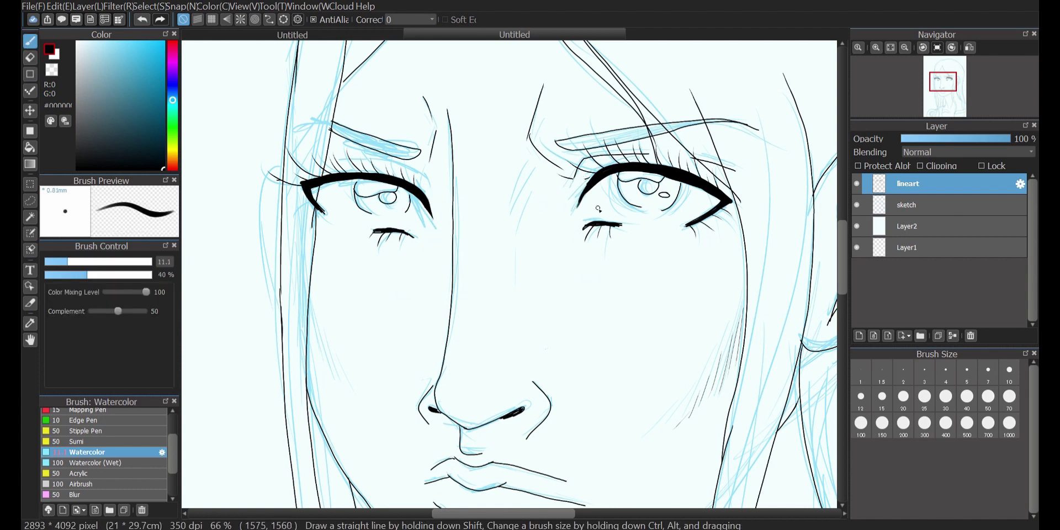
Set the brush size back to 2.6 and ink the ear outline at the left edge of the face
drag(62, 262, 49, 263)
click(47, 262)
click(49, 262)
click(49, 263)
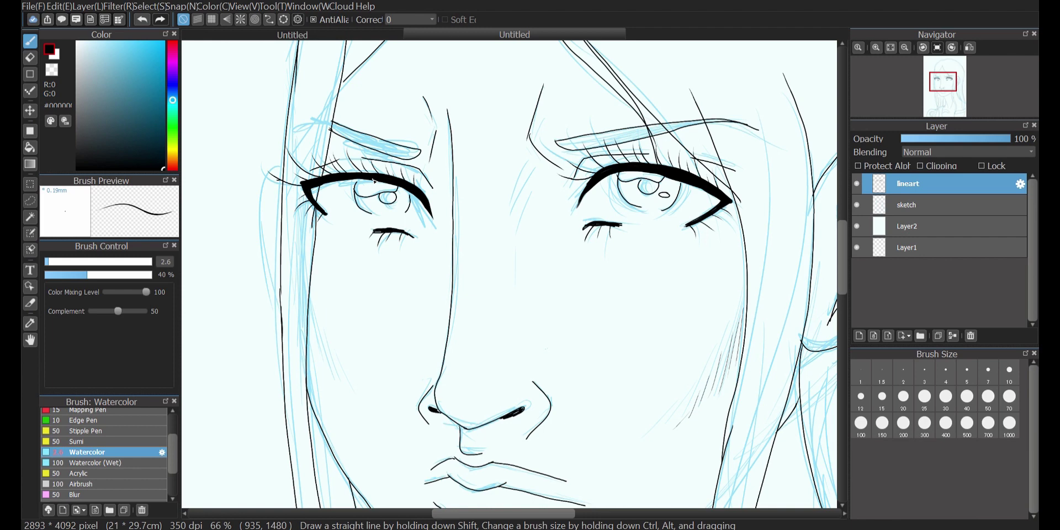
drag(282, 178, 282, 272)
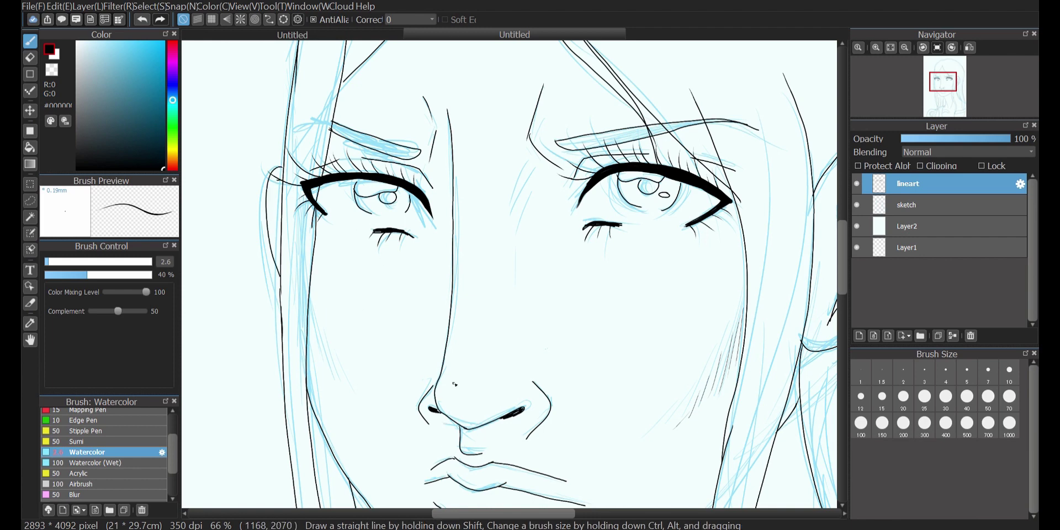
Add fine hatching beside the nose bridge and on the left cheek
drag(429, 156, 440, 208)
drag(522, 170, 512, 215)
drag(312, 311, 327, 364)
drag(335, 363, 342, 385)
Hide the sketch layer and view the whole line art
click(857, 205)
key(ctrl+minus)
key(ctrl+minus)
key(ctrl+minus)
scroll(831, 254, down, 3)
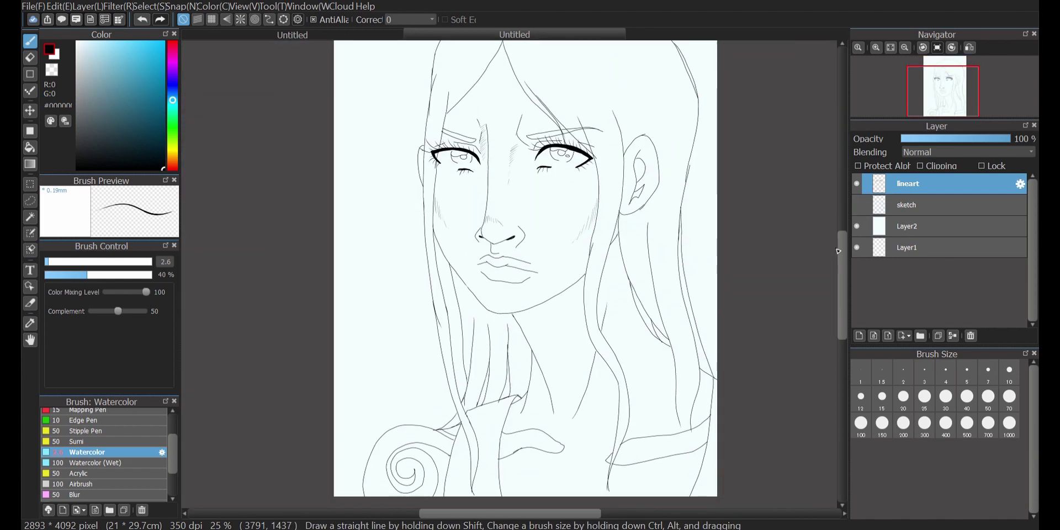
Add a new layer above the line art and name it "base colors"
scroll(831, 354, up, 2)
click(860, 335)
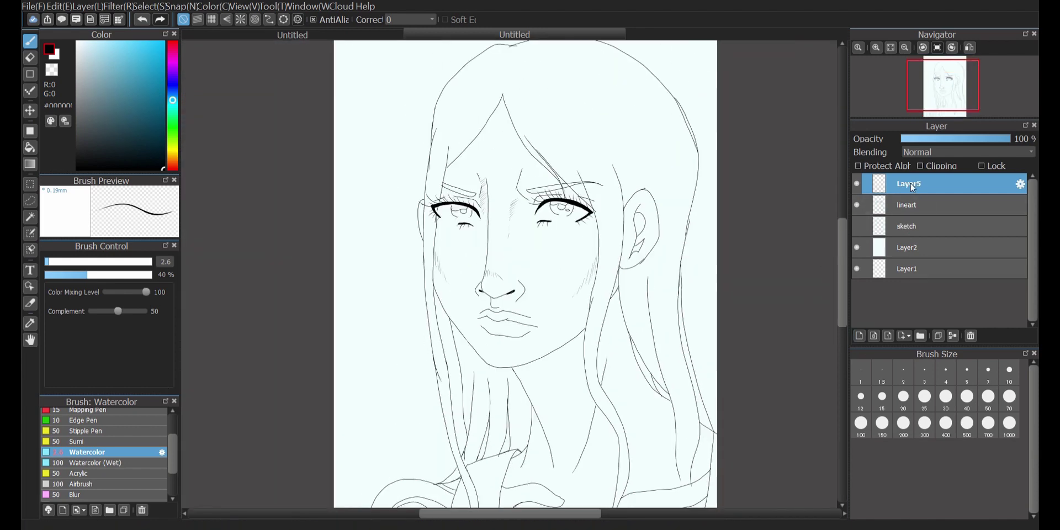
text(base colors)
key(Return)
Pick a muted tan skin tone with R 203 and G 157 as the foreground color
click(171, 159)
drag(131, 81, 128, 42)
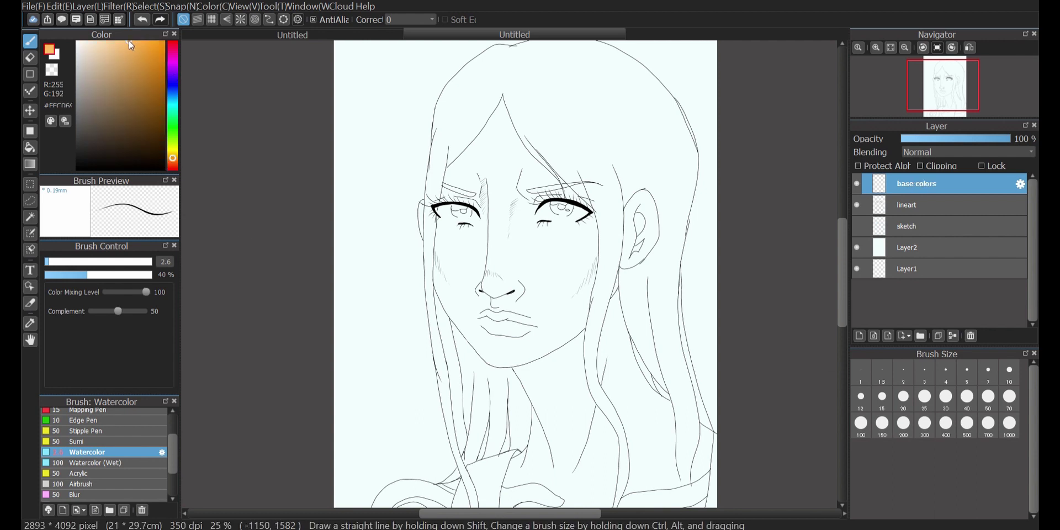
drag(173, 164, 172, 159)
drag(130, 86, 118, 67)
Try to bucket-fill the face with the tan skin tone
click(33, 145)
click(517, 245)
key(ctrl+z)
click(922, 205)
click(30, 41)
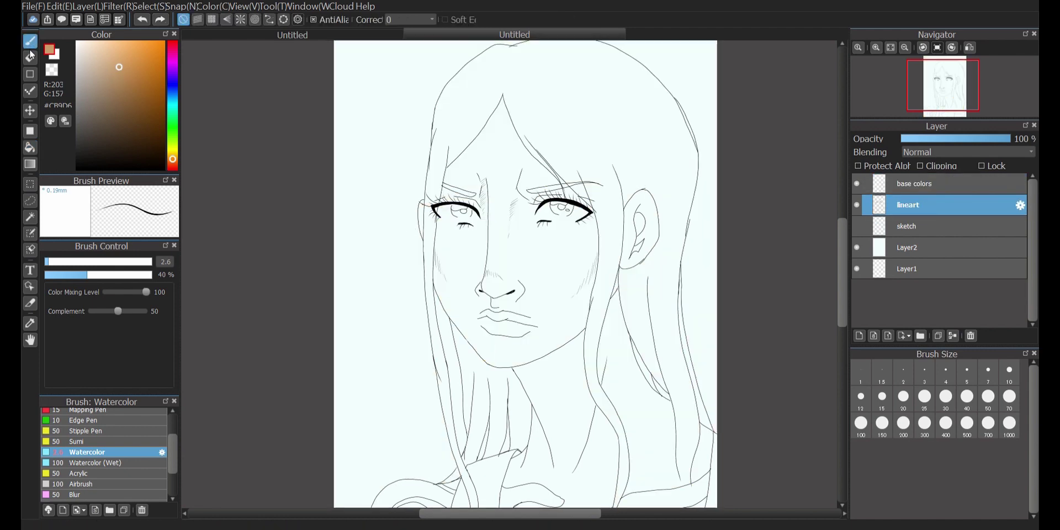
Paint a small tan swatch on the base colors layer beside the head, using a larger brush
click(913, 189)
click(66, 262)
drag(381, 102, 387, 105)
Close the gaps in the face and forehead hair outlines on the lineart layer with a black brush
click(132, 101)
click(163, 168)
click(48, 261)
click(882, 206)
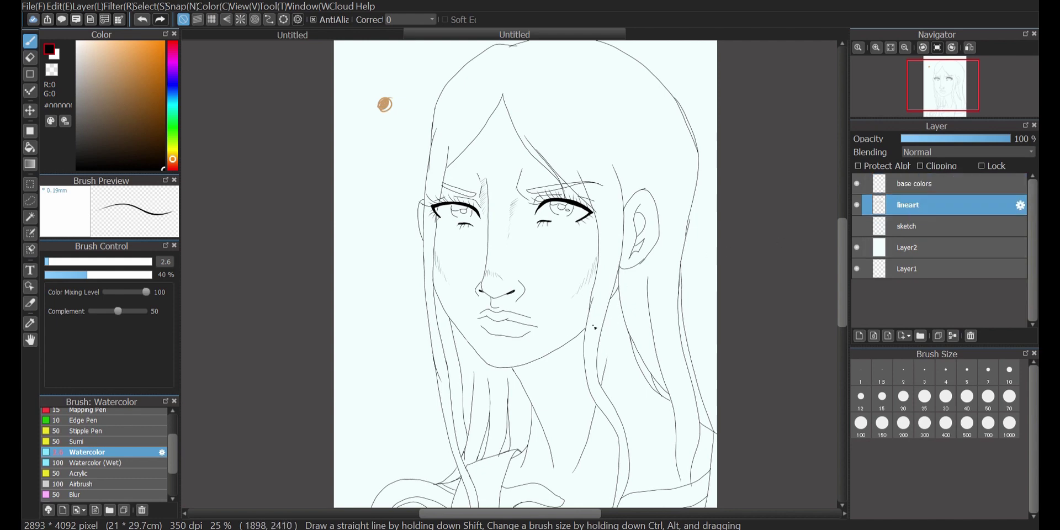
scroll(626, 329, up, 2)
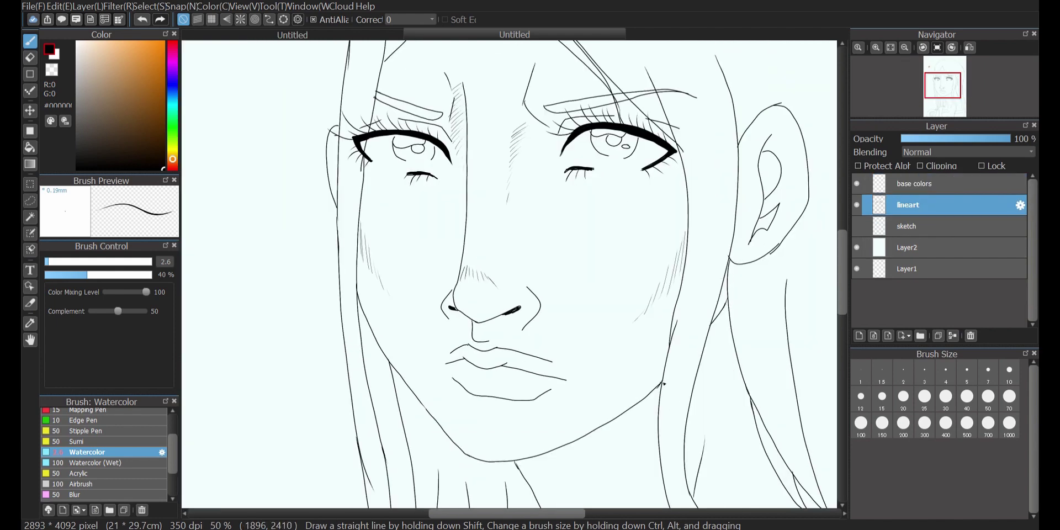
scroll(260, 113, up, 4)
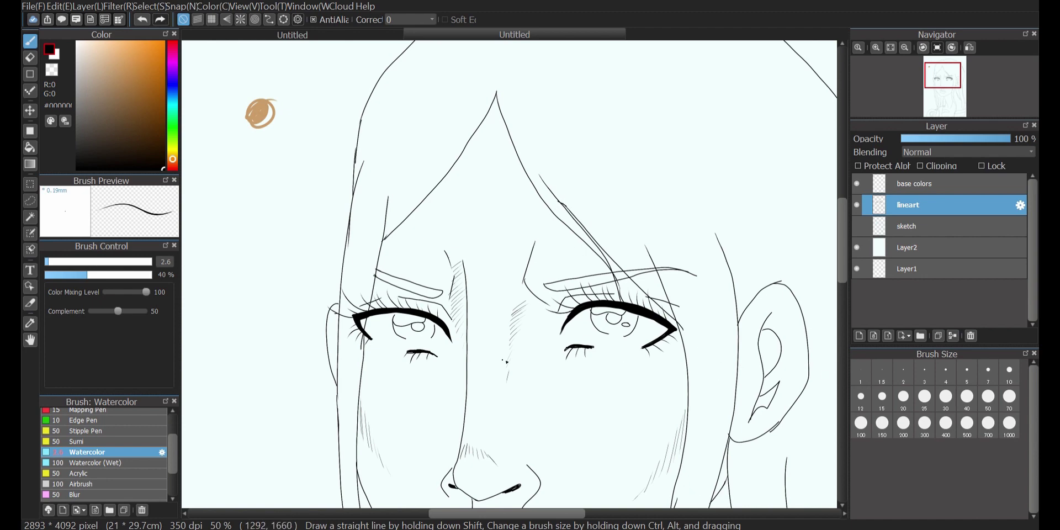
key(e)
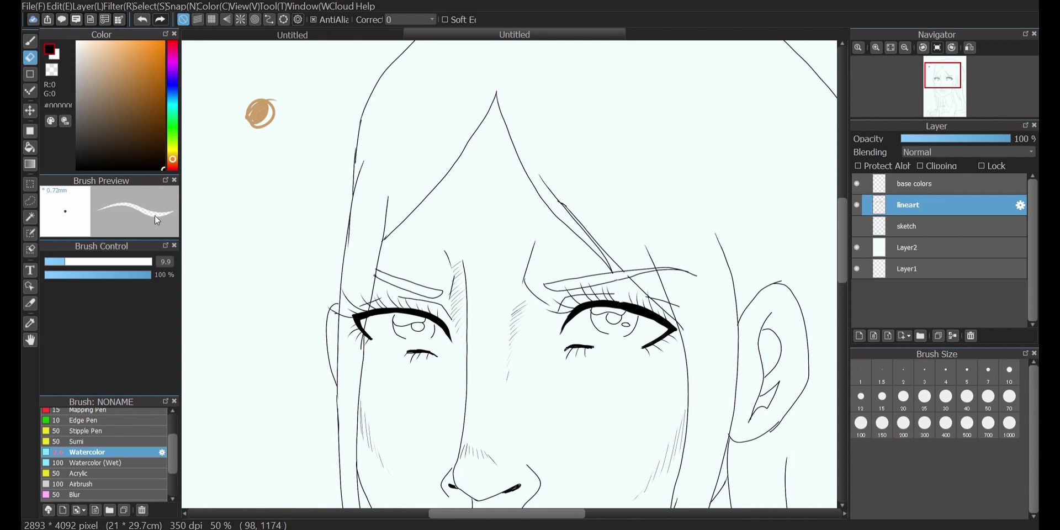
key(b)
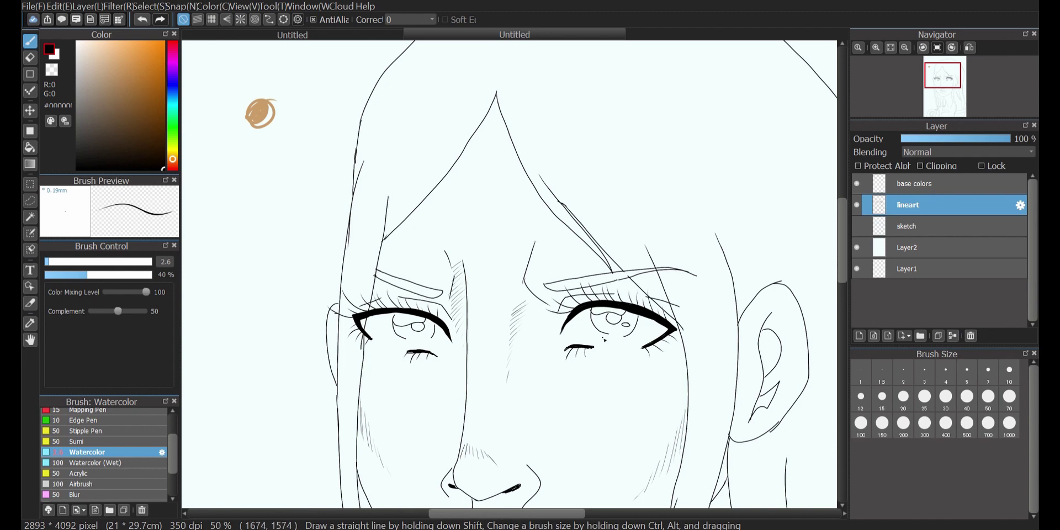
Sample the tan swatch and bucket-fill the face, the large ear and the area below it on the base colors layer
click(920, 183)
right_click(258, 113)
click(30, 147)
click(497, 216)
scroll(692, 312, down, 3)
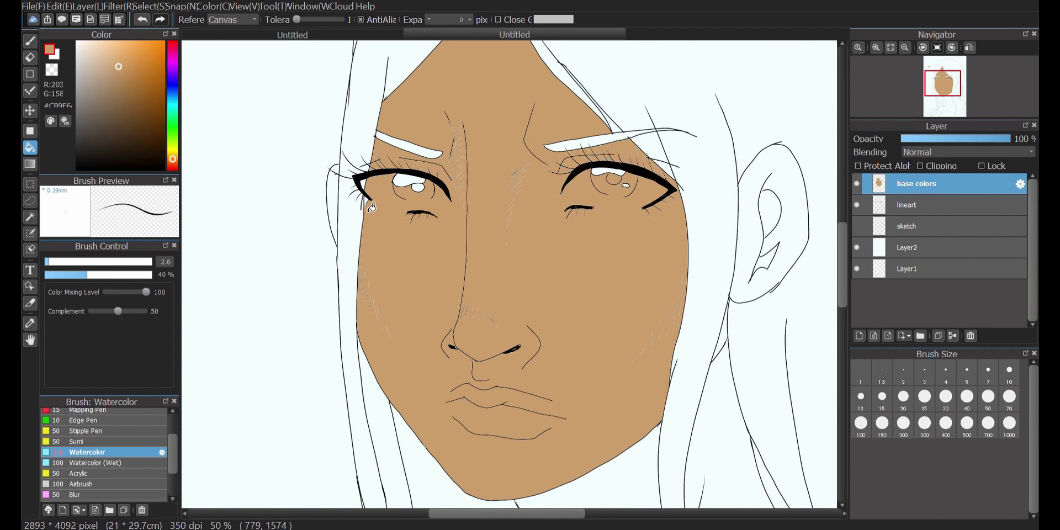
click(784, 254)
click(787, 413)
Join the open neck, hair-strand and clothing outlines in black on the lineart layer
drag(841, 283, 840, 325)
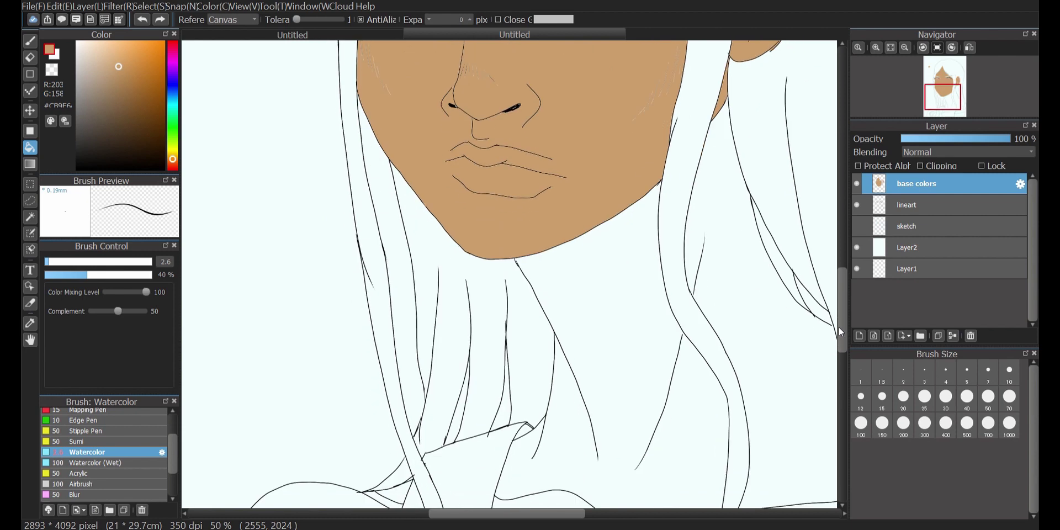
click(911, 205)
click(164, 169)
click(31, 42)
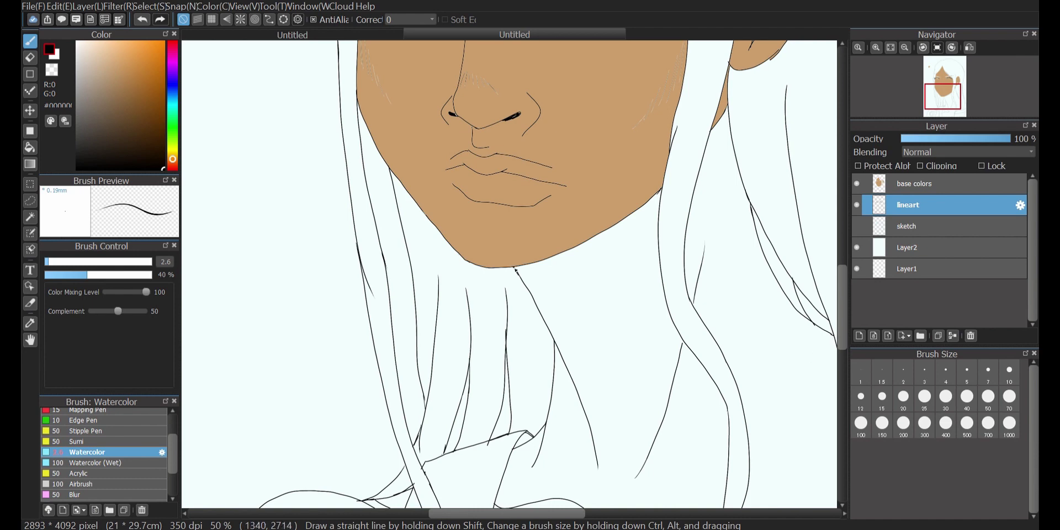
scroll(569, 317, down, 5)
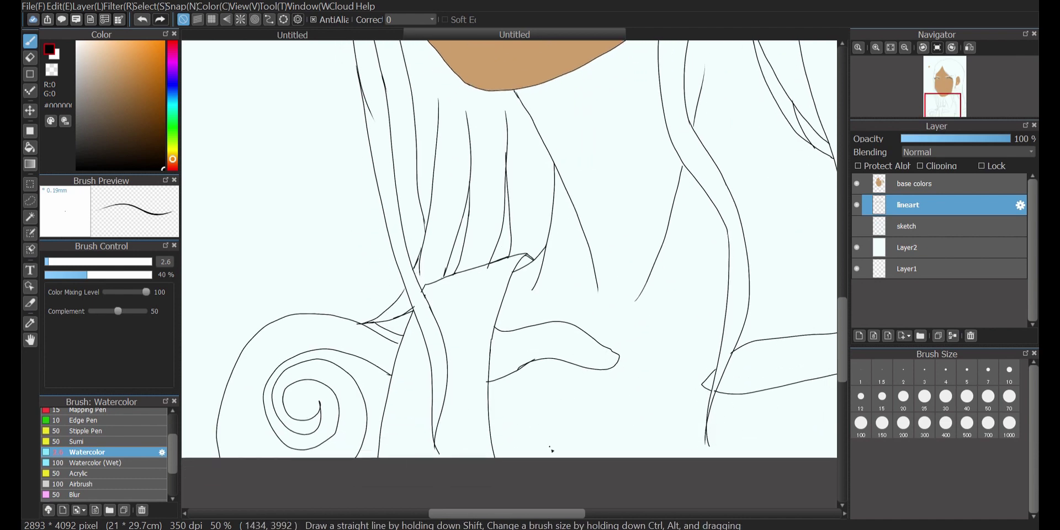
drag(560, 508, 610, 509)
drag(602, 305, 617, 427)
drag(629, 323, 621, 440)
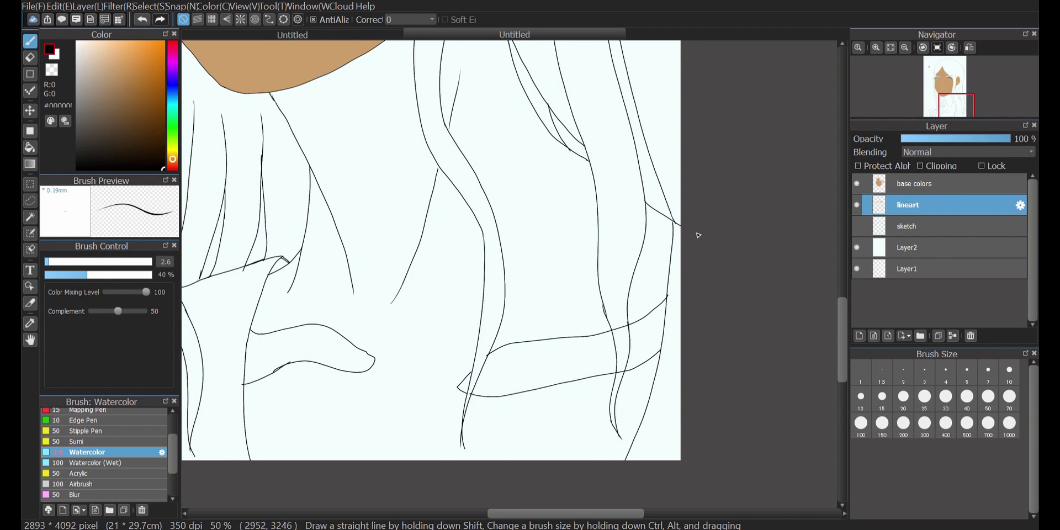
Sample the skin tan and bucket-fill the neck, chest and shoulder on the base colors layer
right_click(297, 85)
click(30, 147)
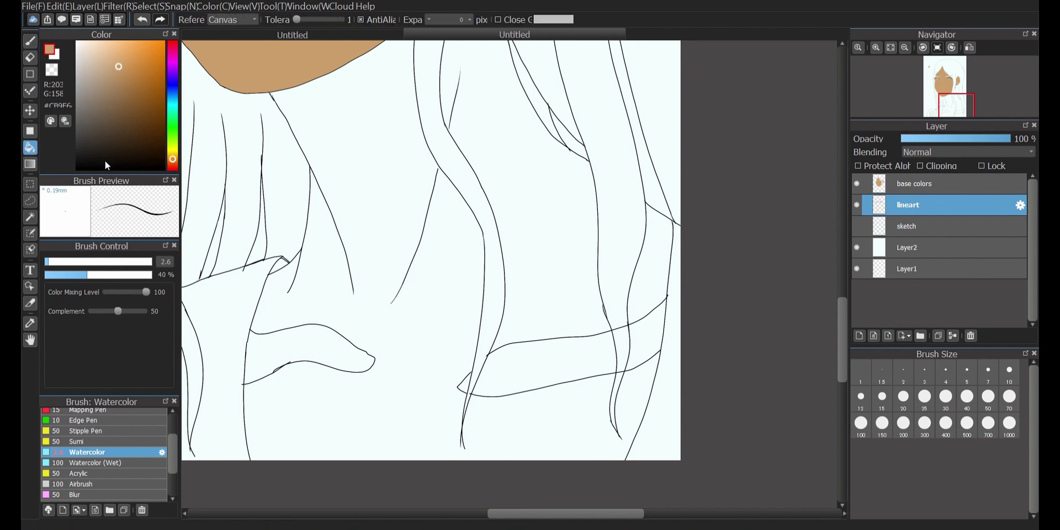
click(914, 184)
click(437, 252)
click(543, 237)
click(653, 287)
Undo the tan fill on the outer curl, and fill the inner spiral and the small gap above it instead
drag(502, 514, 427, 511)
click(329, 438)
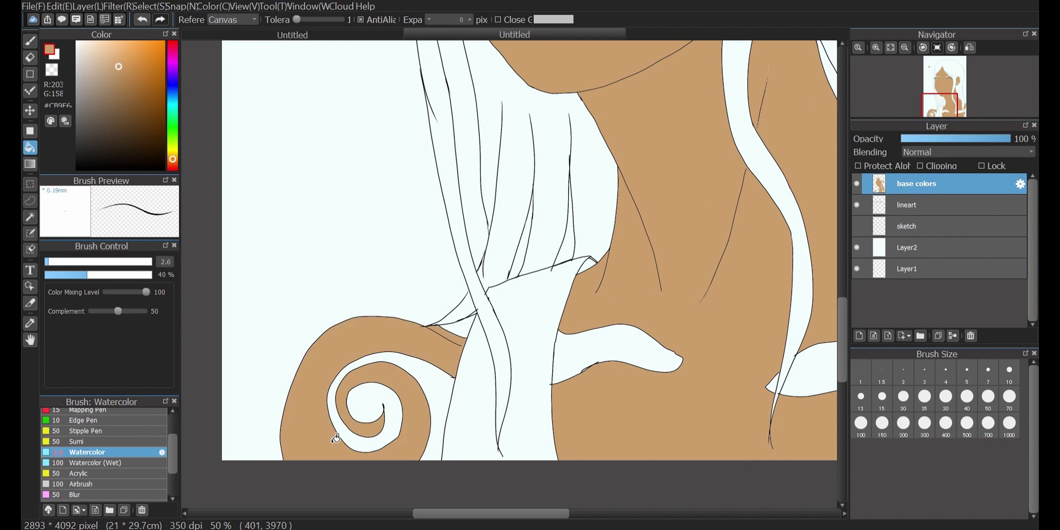
key(ctrl+z)
click(442, 414)
click(462, 330)
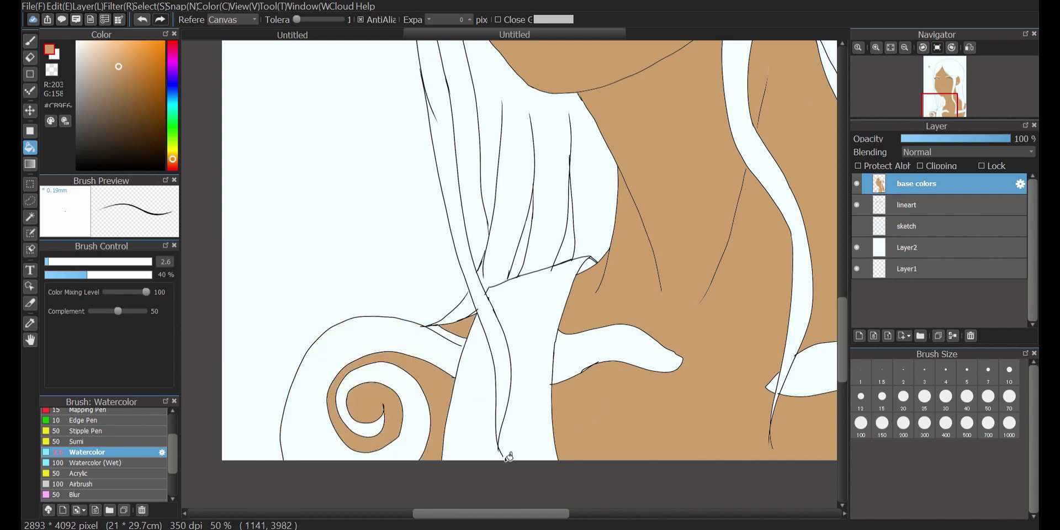
Pick a dark gray with R 53 and G 51 and bucket-fill both eyebrows, undoing the attempted hair fill
mouse_move(116, 73)
mouse_down()
mouse_move(93, 147)
mouse_move(80, 144)
mouse_up()
drag(843, 322, 843, 204)
click(689, 203)
key(ctrl+z)
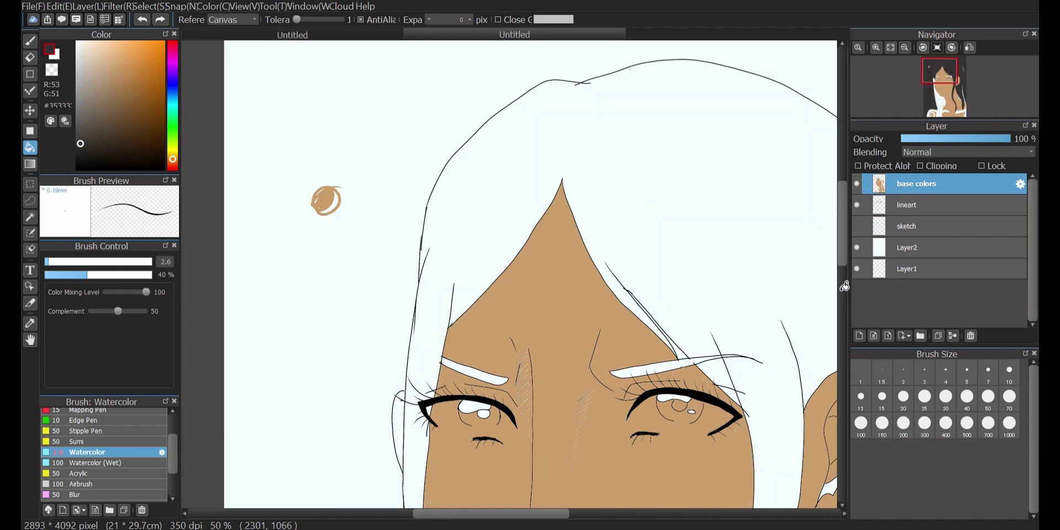
scroll(690, 203, down, 5)
click(641, 197)
click(496, 211)
Sample the skin tan and bucket-fill the small ear on the far side of the face
alt+click(504, 330)
click(397, 257)
click(400, 219)
key(ctrl+z)
Close the outline gap at the top of the small ear in black on the lineart layer, with snapping off
click(901, 211)
click(30, 40)
drag(144, 151, 168, 175)
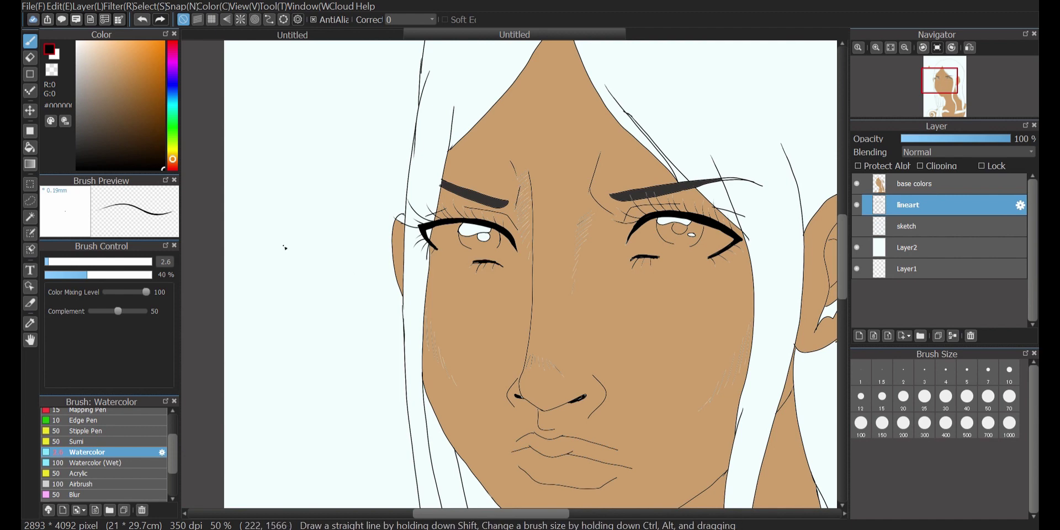
click(226, 19)
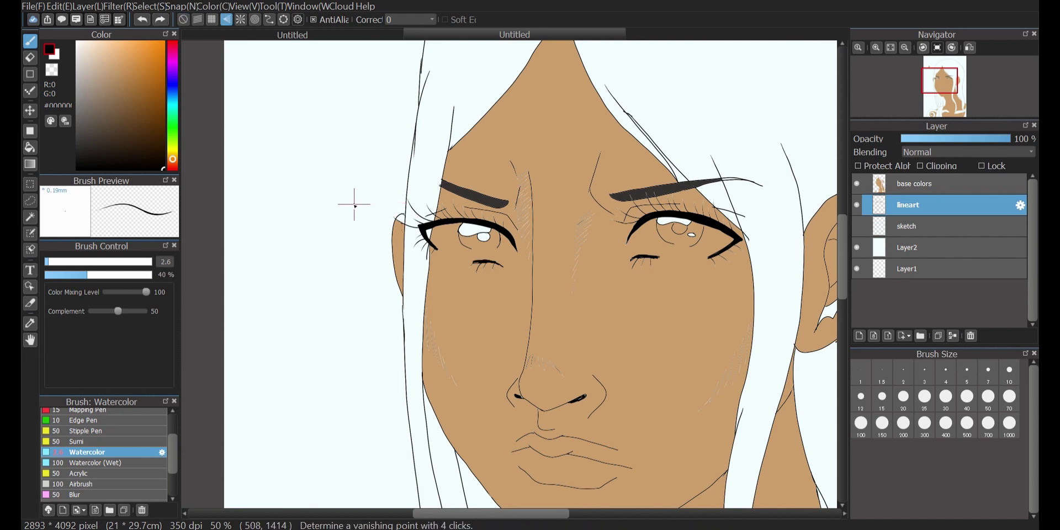
click(212, 19)
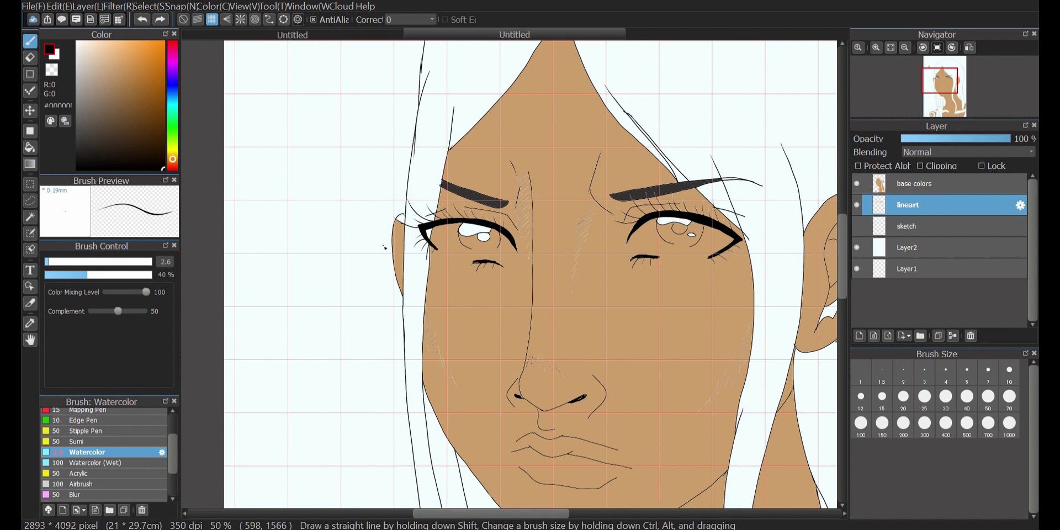
click(184, 21)
drag(404, 219, 405, 222)
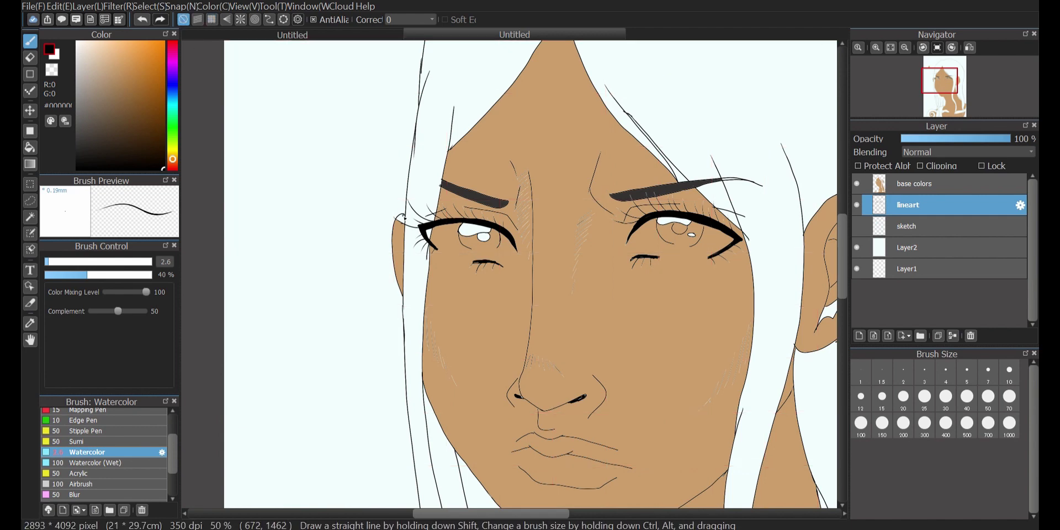
Sample the skin tan and bucket-fill the small ear's tip and the large ear's inner gap on the base colors layer
right_click(702, 296)
click(915, 184)
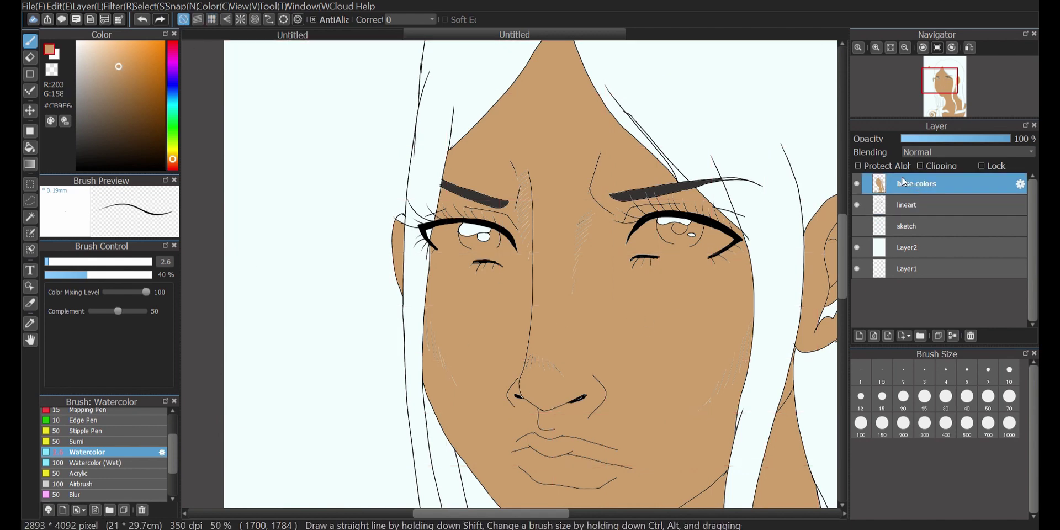
key(g)
click(401, 222)
click(828, 313)
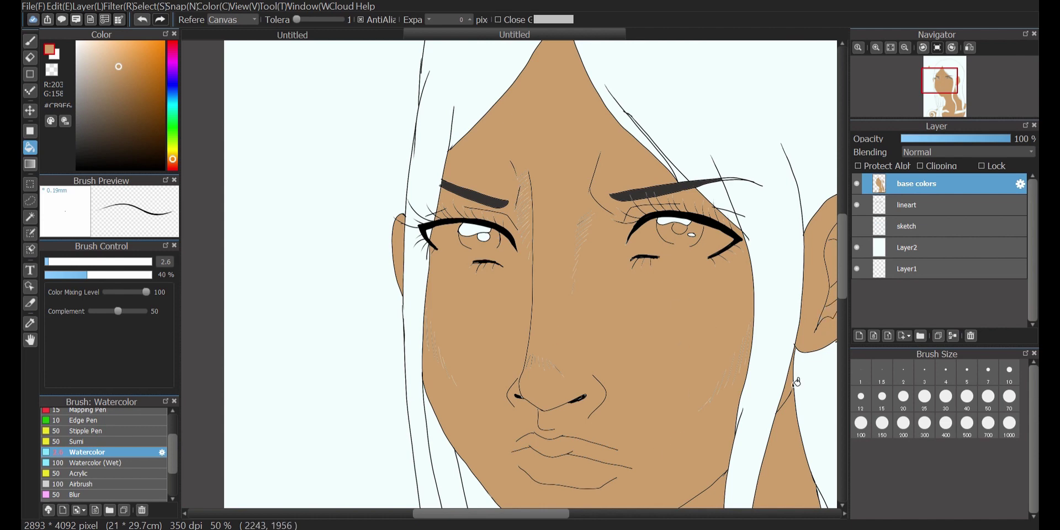
Sample the eyebrows' dark gray and bucket-fill the enclosed hair sections beside the face and behind the neck
alt+click(460, 193)
scroll(710, 308, down, 5)
click(625, 409)
click(444, 287)
drag(842, 324, 843, 353)
drag(549, 513, 595, 513)
drag(843, 332, 842, 277)
click(658, 430)
Join the outer hair outline below the large ear in black on the lineart layer and erase the stray overlap
click(912, 205)
click(30, 41)
drag(80, 144, 79, 170)
drag(738, 160, 735, 175)
click(30, 58)
mouse_move(745, 130)
mouse_down()
mouse_move(733, 192)
mouse_move(735, 177)
mouse_up()
click(30, 42)
Erase the doubled line along the outer hair outline at the side of the crown
scroll(845, 270, up, 5)
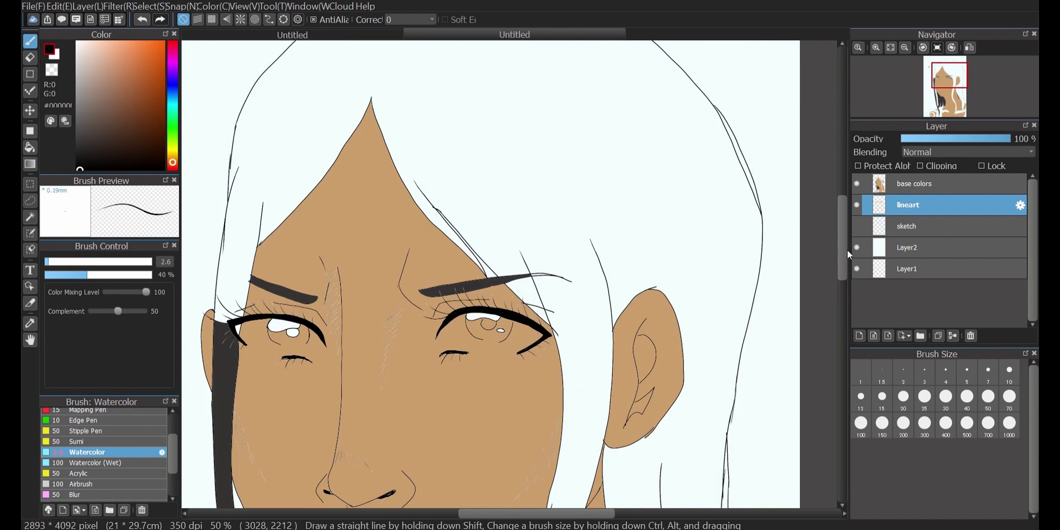
key(e)
drag(720, 204, 748, 274)
key(b)
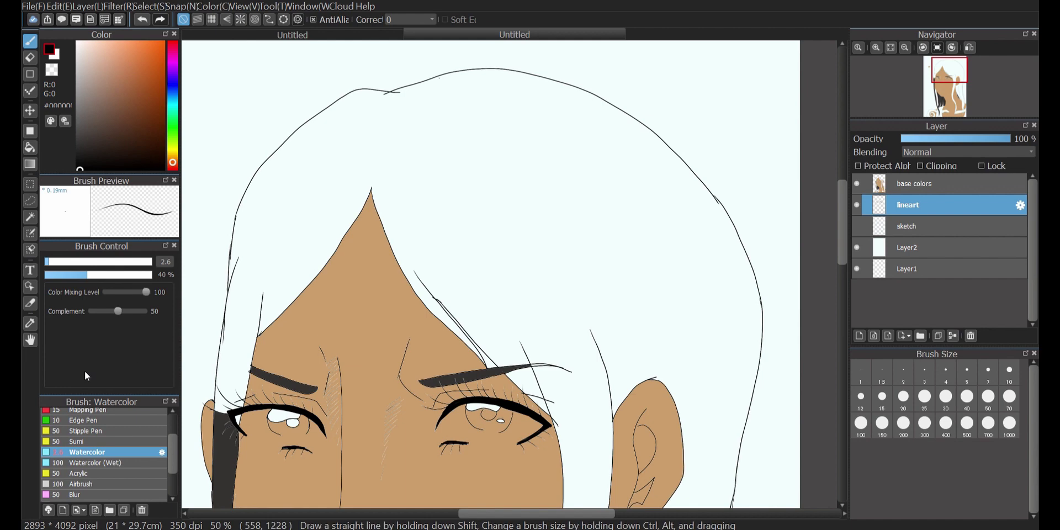
Sample the dark gray and bucket-fill the crown, the long locks and the remaining hair around the eye on the base colors layer
scroll(730, 162, down, 5)
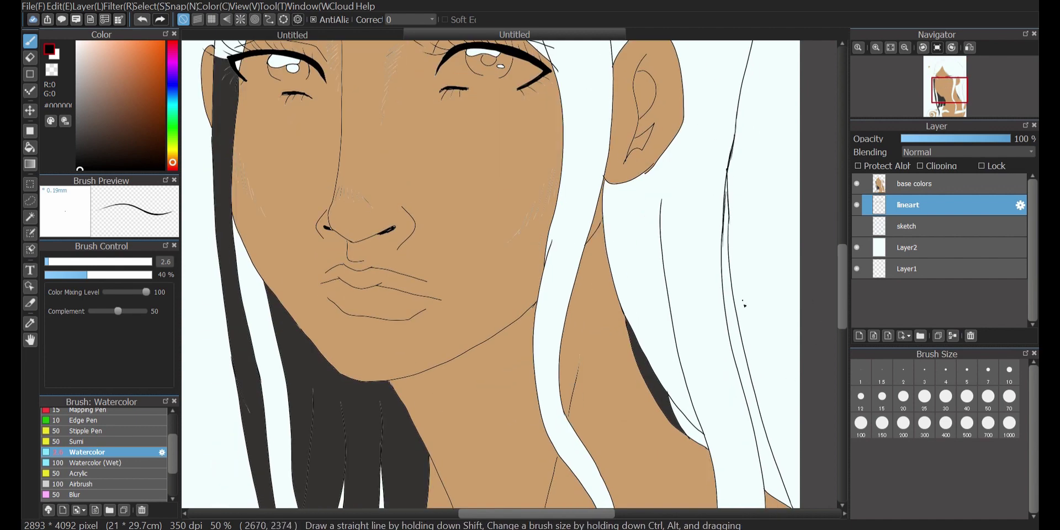
right_click(226, 122)
click(923, 184)
click(31, 149)
click(713, 258)
click(754, 392)
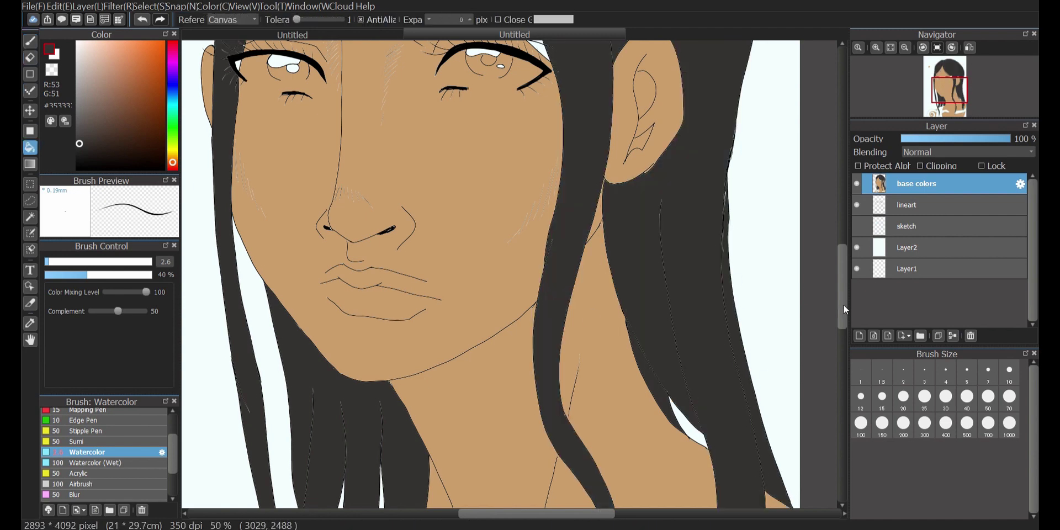
scroll(843, 304, up, 5)
click(545, 360)
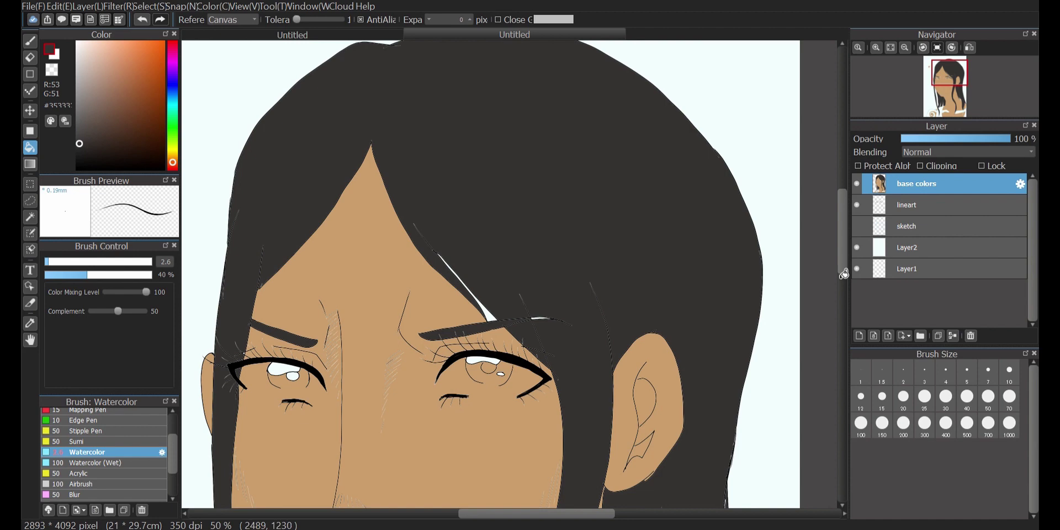
Set the Watercolor brush size to 9.9 and move the lineart layer above the base colors layer
scroll(845, 276, down, 5)
key(b)
scroll(847, 282, up, 3)
click(64, 262)
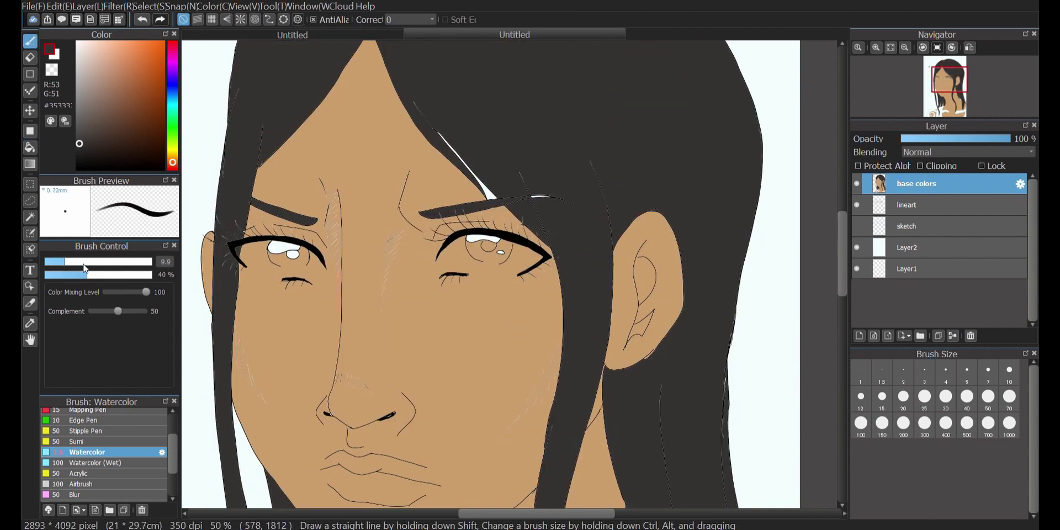
drag(930, 206, 931, 185)
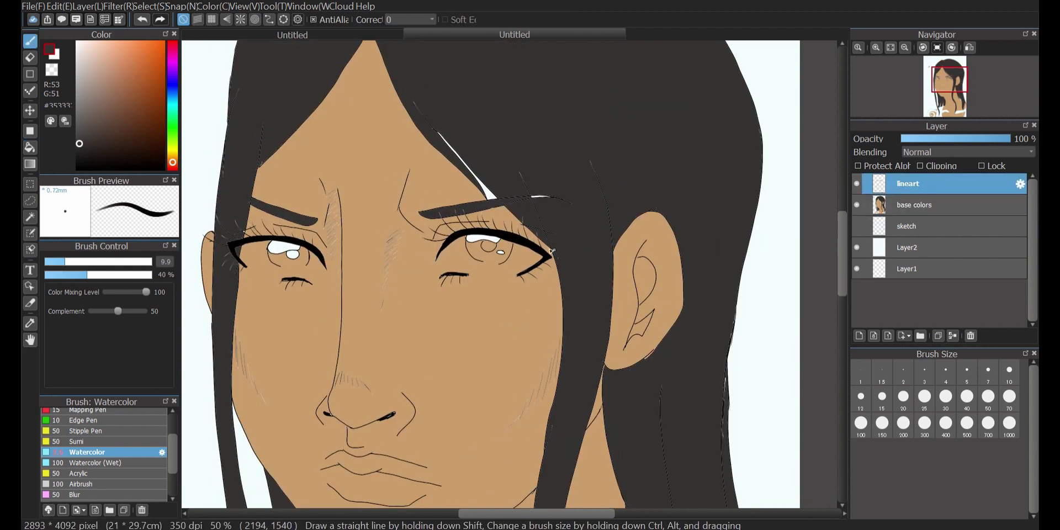
Choose the Acrylic brush, and bucket-fill the white gap at the eyebrow's outer end with dark gray on the base colors layer
click(89, 473)
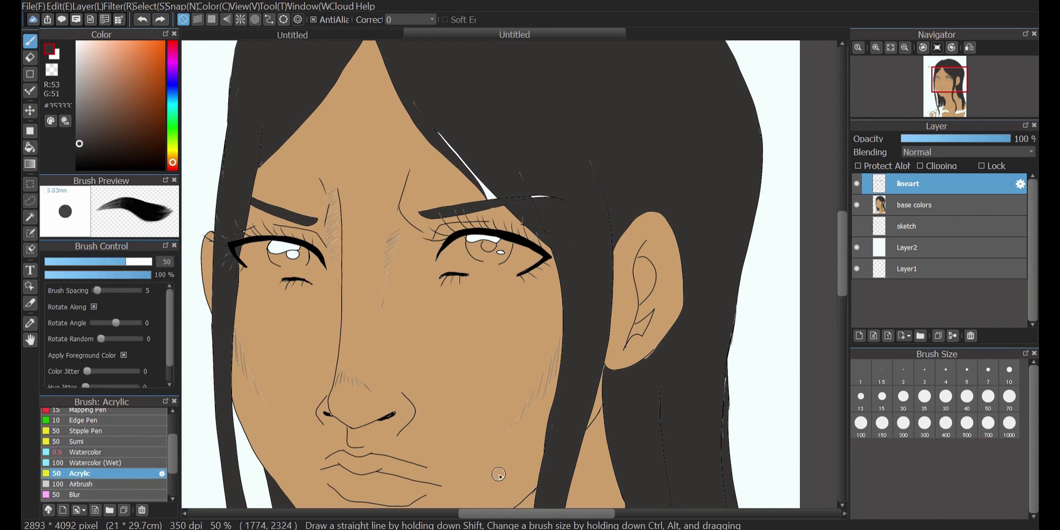
click(30, 147)
click(923, 208)
click(533, 206)
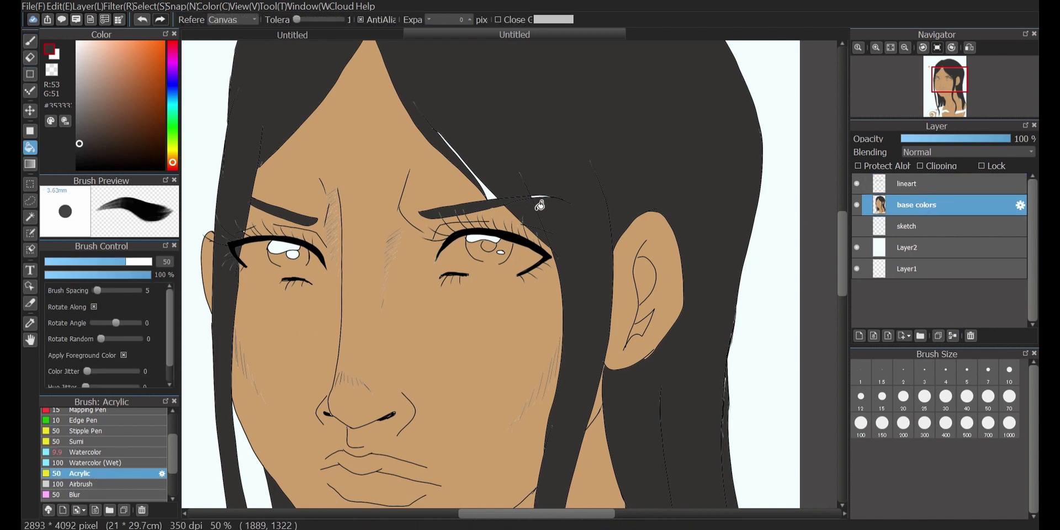
Reduce the Acrylic brush size to 9, and bucket-fill the white sliver between forehead and hair with the sampled skin tan
key(b)
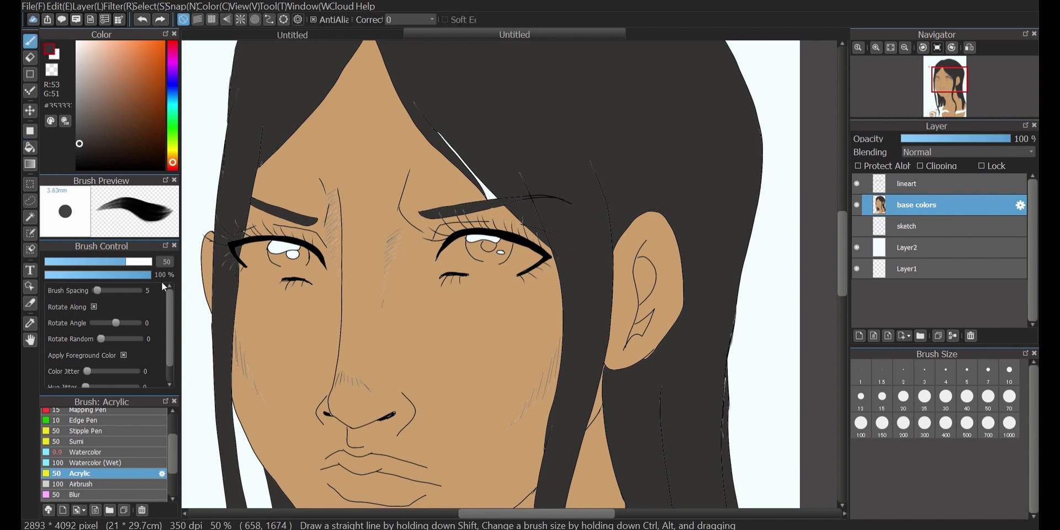
click(62, 262)
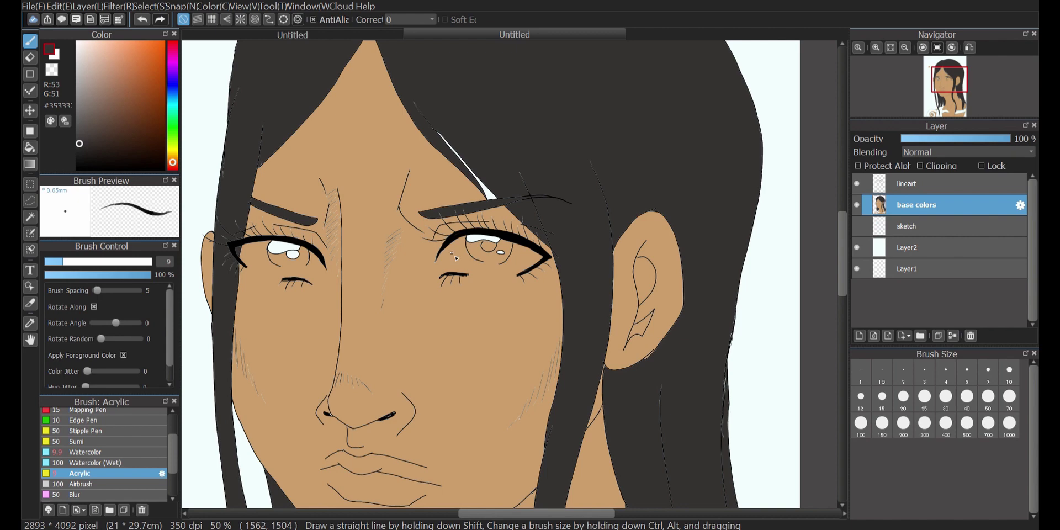
right_click(486, 343)
click(29, 148)
click(489, 197)
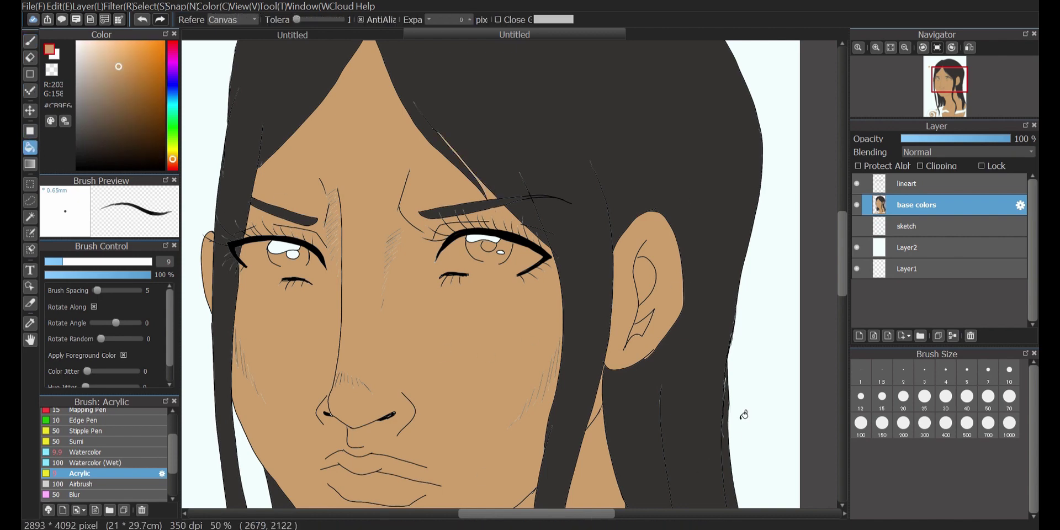
Pick a near-black with R 21 and G 20 and bucket-fill the two large clothing areas at the sides of the chest
scroll(790, 268, down, 10)
click(84, 160)
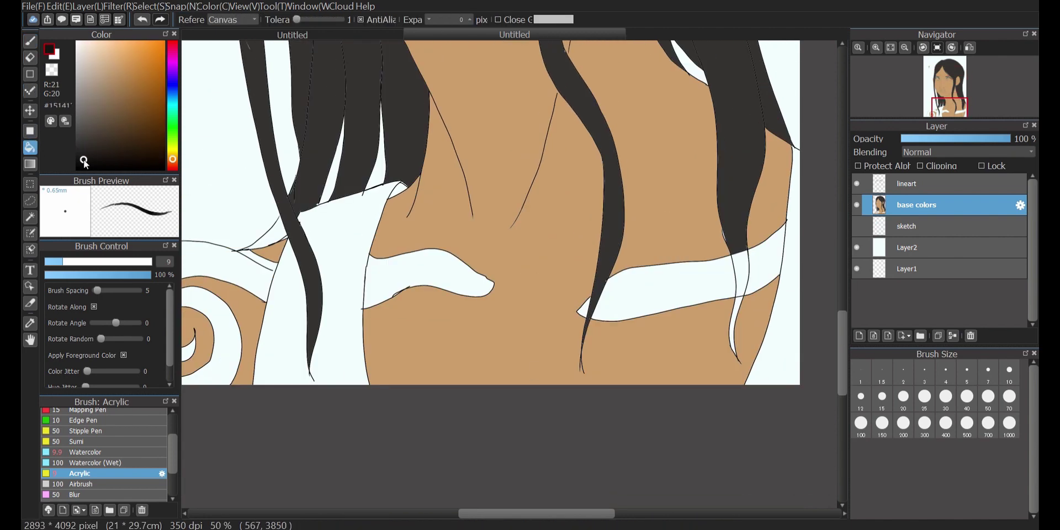
click(291, 307)
click(784, 309)
Sample the hair's dark gray and bucket-fill the white tip of the long strand crossing the chest strap on the base colors layer
alt+click(718, 156)
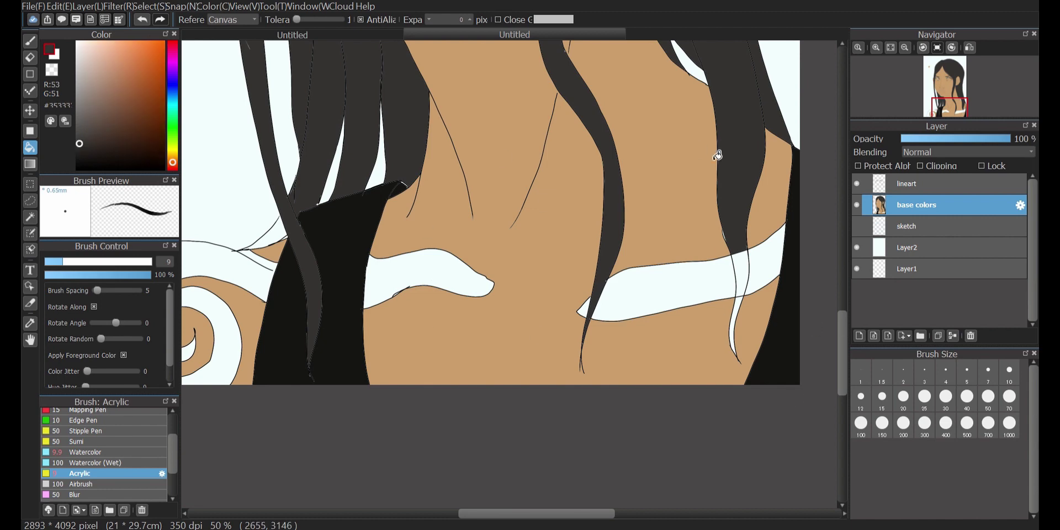
key(e)
click(927, 183)
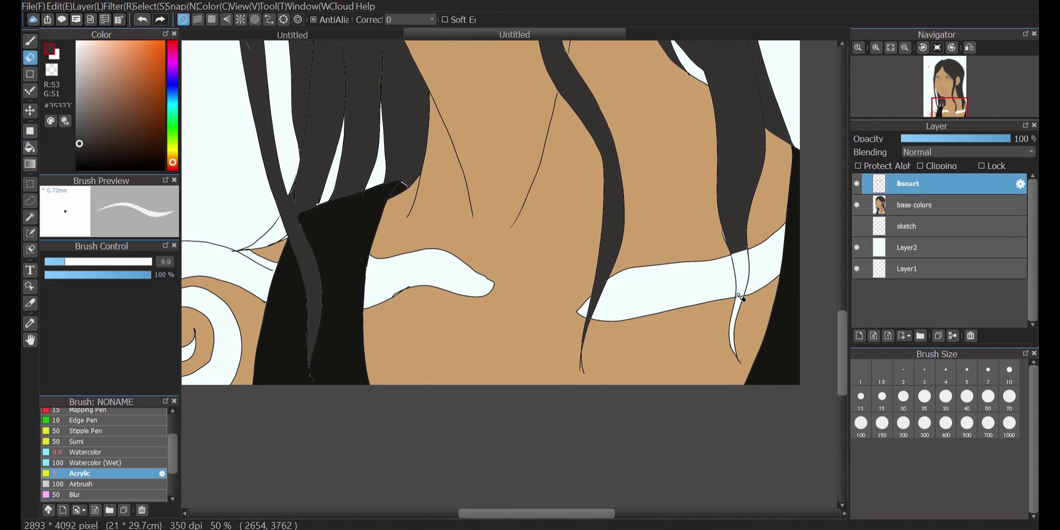
key(b)
key(g)
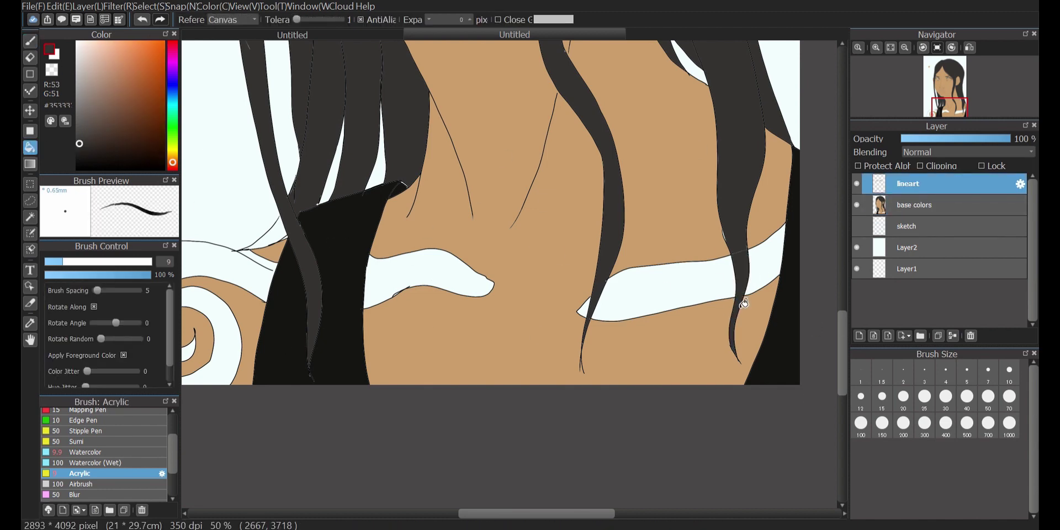
key(ctrl+z)
click(928, 205)
click(746, 279)
Erase the strap line crossing that hair strand on the lineart layer, and paint the remaining gap dark gray on base colors
click(927, 183)
click(30, 57)
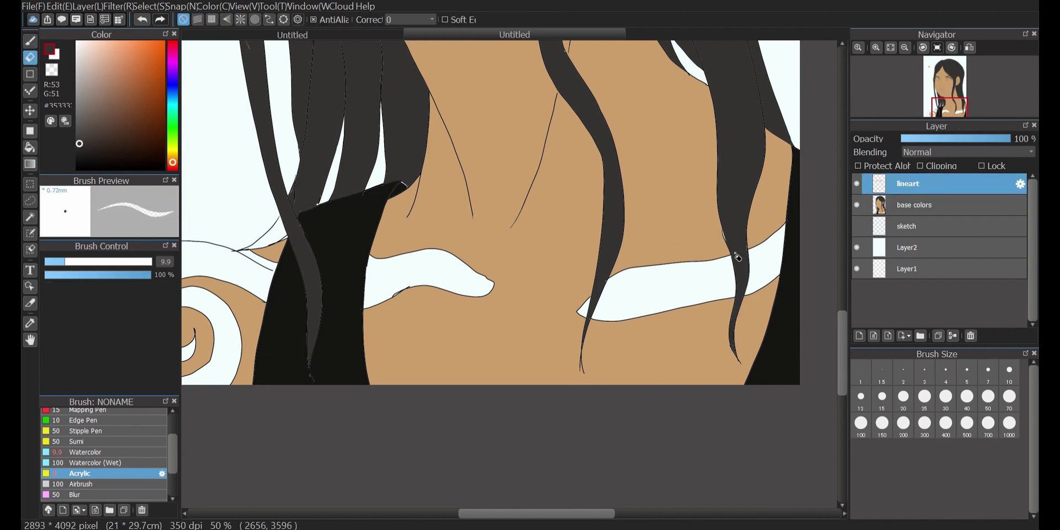
click(928, 205)
click(30, 41)
mouse_move(732, 255)
mouse_down()
mouse_move(744, 251)
mouse_move(738, 289)
mouse_up()
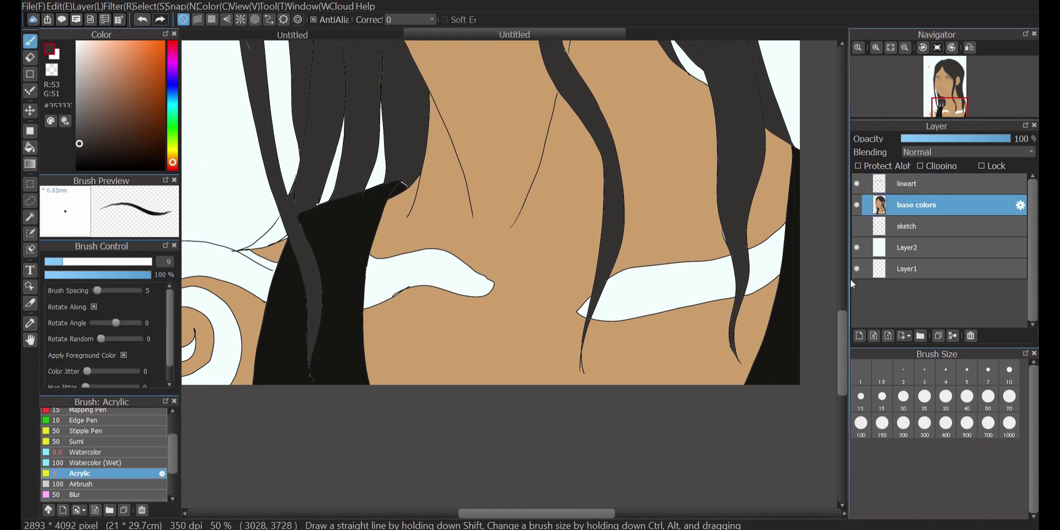
Touch up the lineart near the hair strands by the shoulder in black at brush size 2.6, and resample the hair's dark gray
click(927, 182)
drag(79, 144, 76, 170)
click(49, 261)
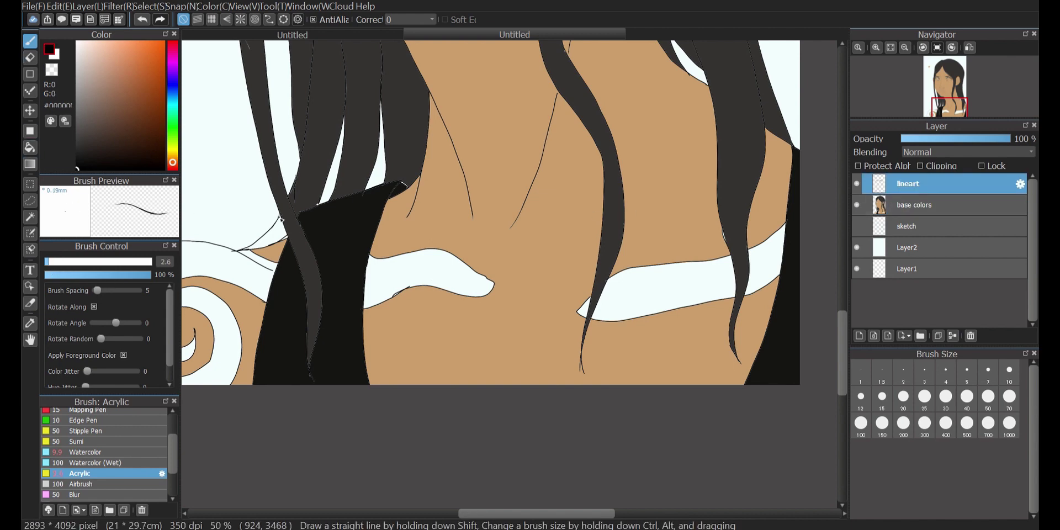
key(g)
click(937, 206)
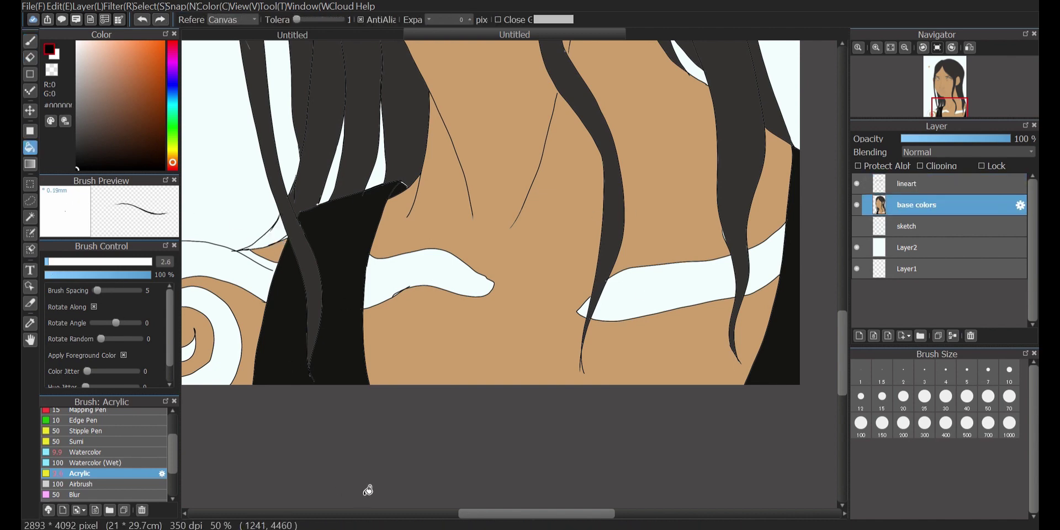
alt+click(296, 289)
scroll(809, 334, up, 10)
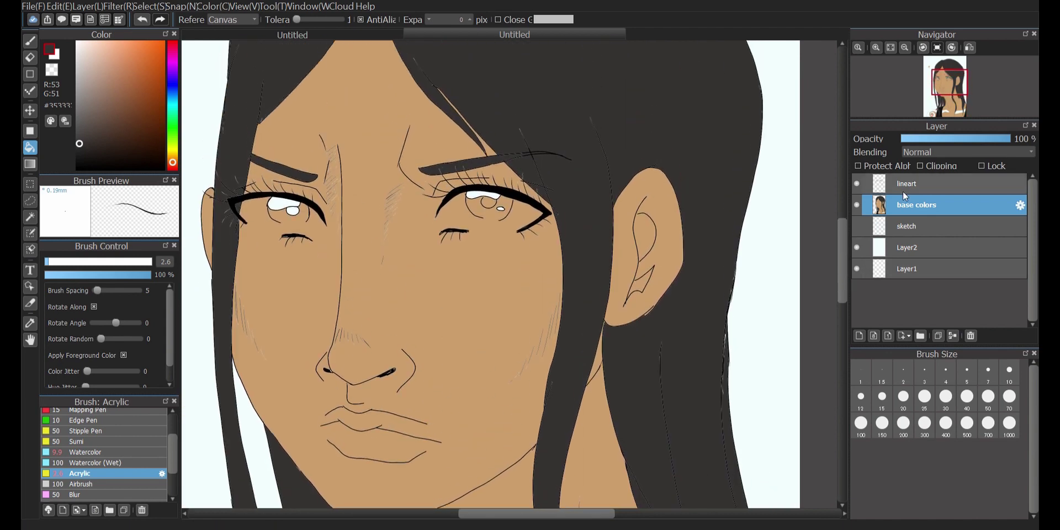
Add a new layer named eyes directly above the base colors layer
click(859, 339)
text(eyes)
key(Return)
Erase the skin color inside both irises on the base colors layer with a size 21 eraser
click(940, 231)
click(30, 58)
click(89, 261)
drag(470, 200, 508, 213)
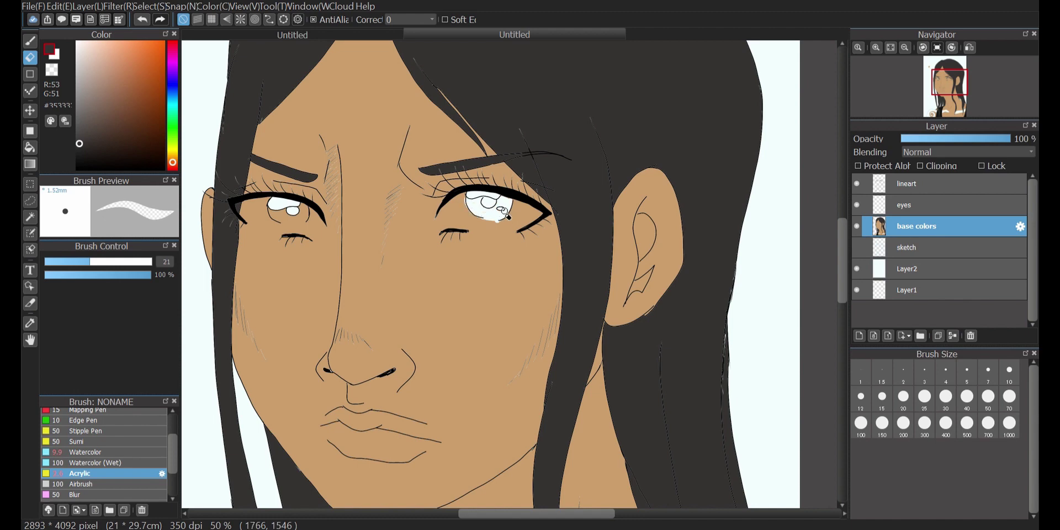
mouse_move(276, 217)
mouse_down()
mouse_move(309, 210)
mouse_move(297, 220)
mouse_up()
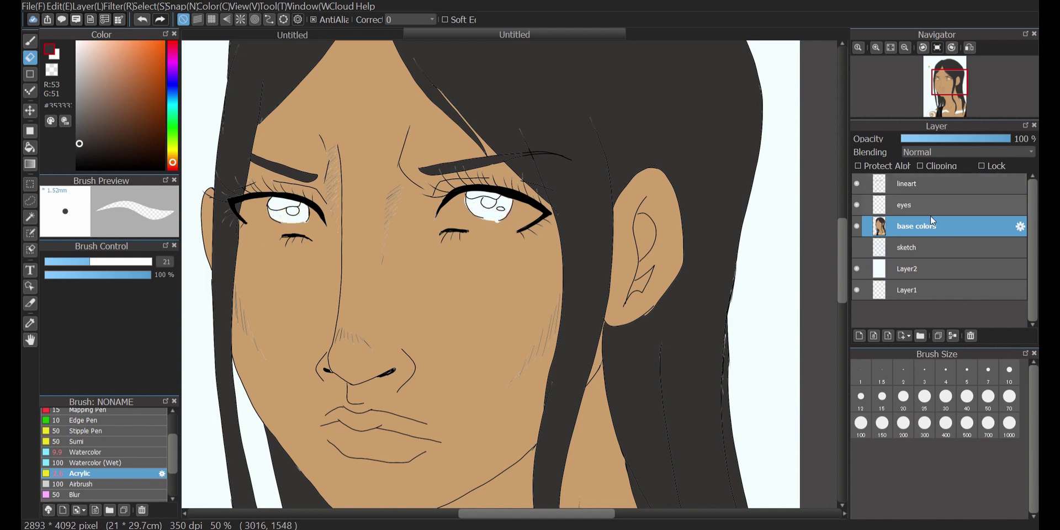
Paint both irises brown (R 155, G 99) at size 23 on the eyes layer, and erase the small highlight outlines from the lineart layer
alt+click(504, 224)
key(b)
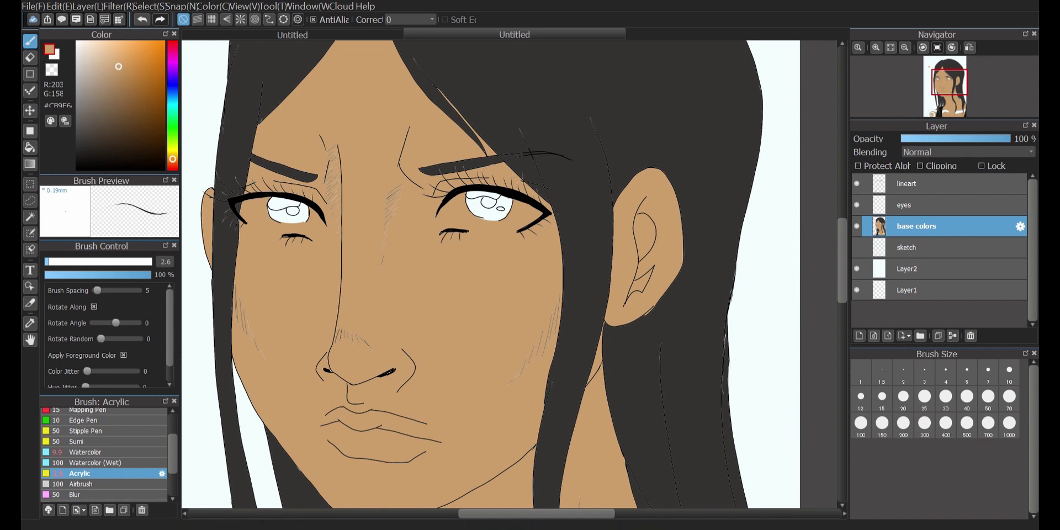
click(906, 205)
drag(124, 118, 134, 92)
click(67, 262)
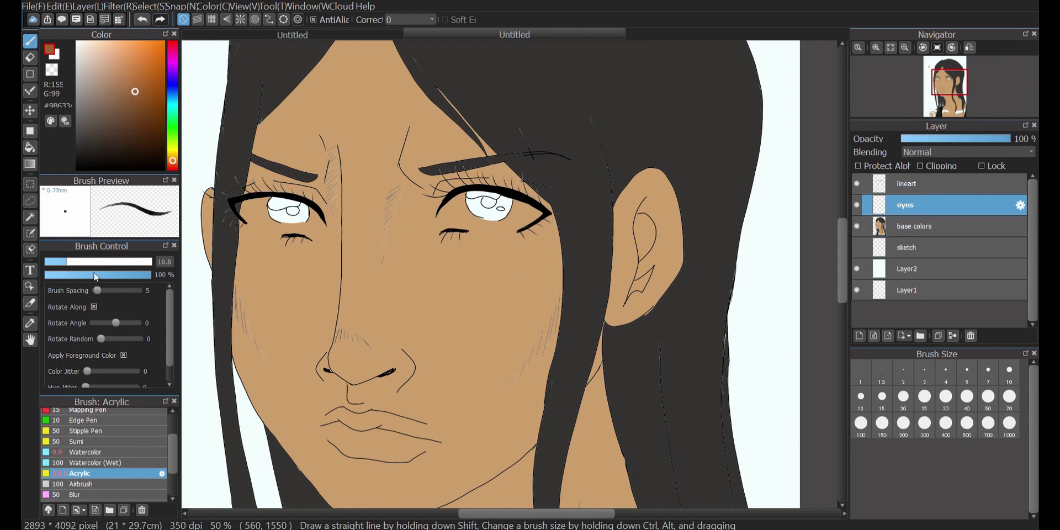
key(ctrl+z)
mouse_move(466, 197)
mouse_down()
mouse_move(472, 204)
mouse_move(487, 215)
mouse_move(470, 201)
mouse_move(494, 215)
mouse_move(509, 203)
mouse_move(495, 212)
mouse_move(486, 201)
mouse_move(506, 206)
mouse_move(484, 218)
mouse_move(475, 200)
mouse_move(511, 202)
mouse_up()
click(95, 262)
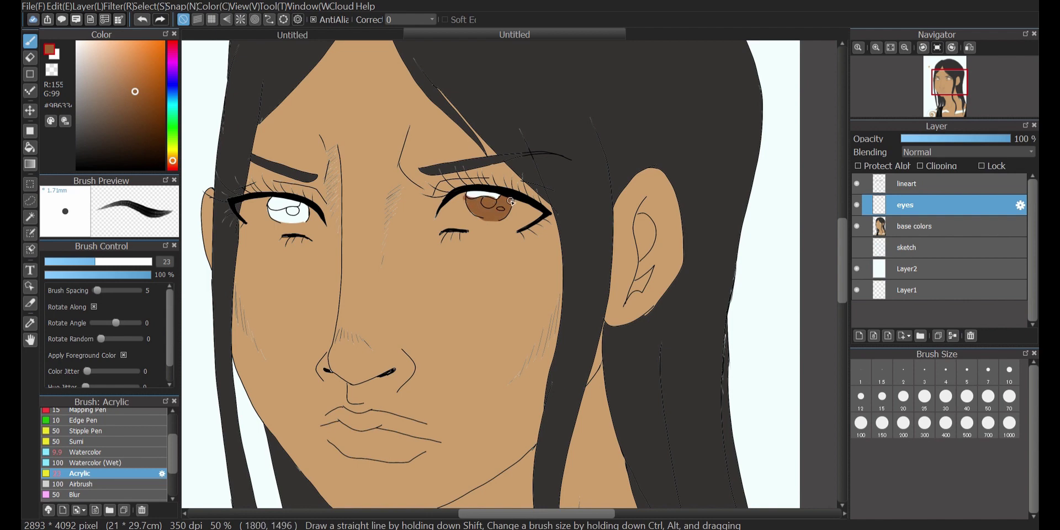
mouse_move(269, 206)
mouse_down()
mouse_move(303, 210)
mouse_move(276, 221)
mouse_move(292, 216)
mouse_up()
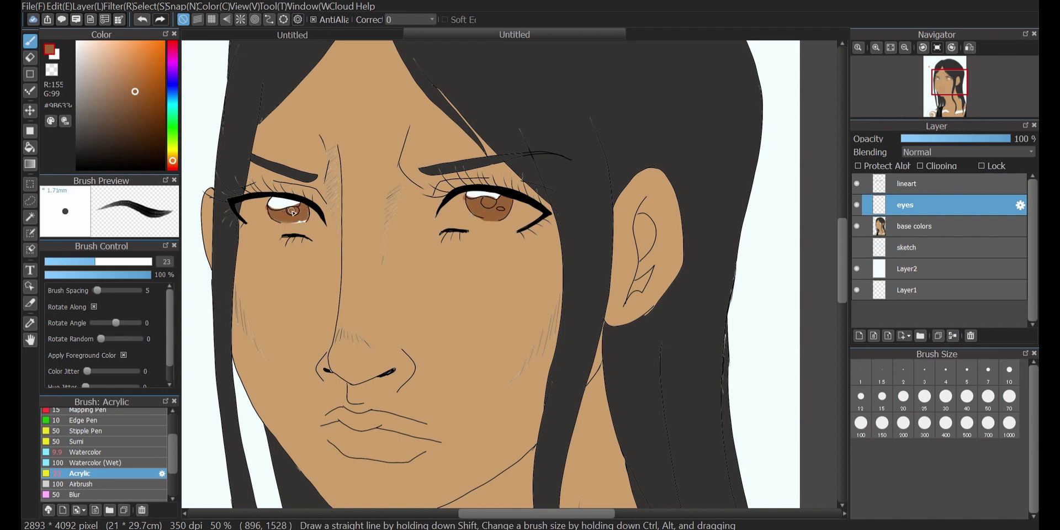
key(e)
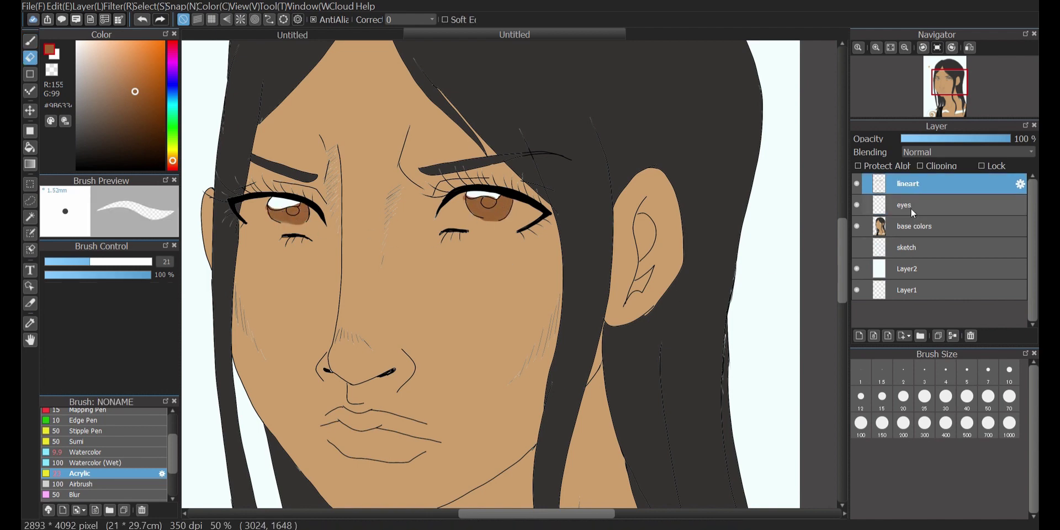
Shade both irises on the eyes layer with darker brown (R 101, G 60) at brush size 13.2, and lower the Acrylic opacity to 38%
key(b)
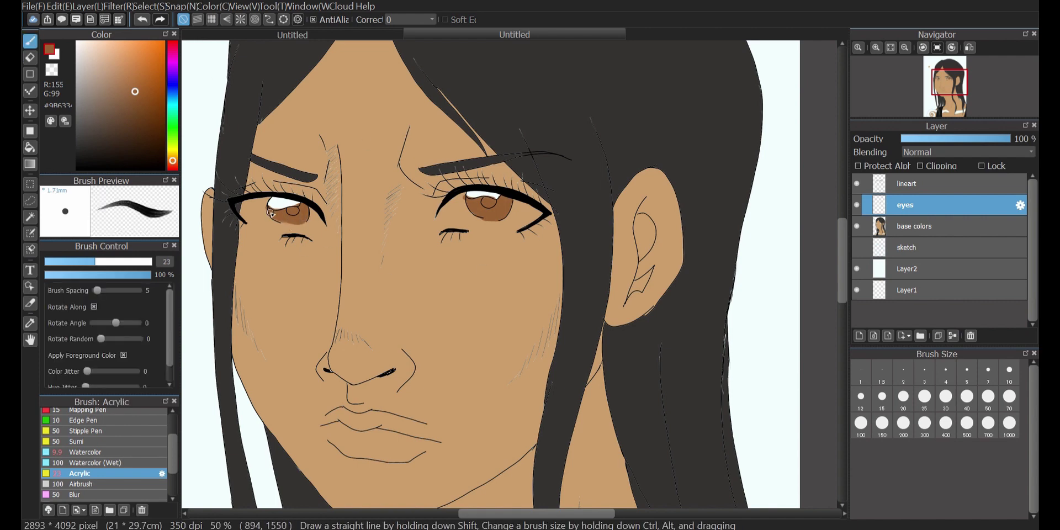
click(142, 119)
key([)
key([)
key([)
key([)
key([)
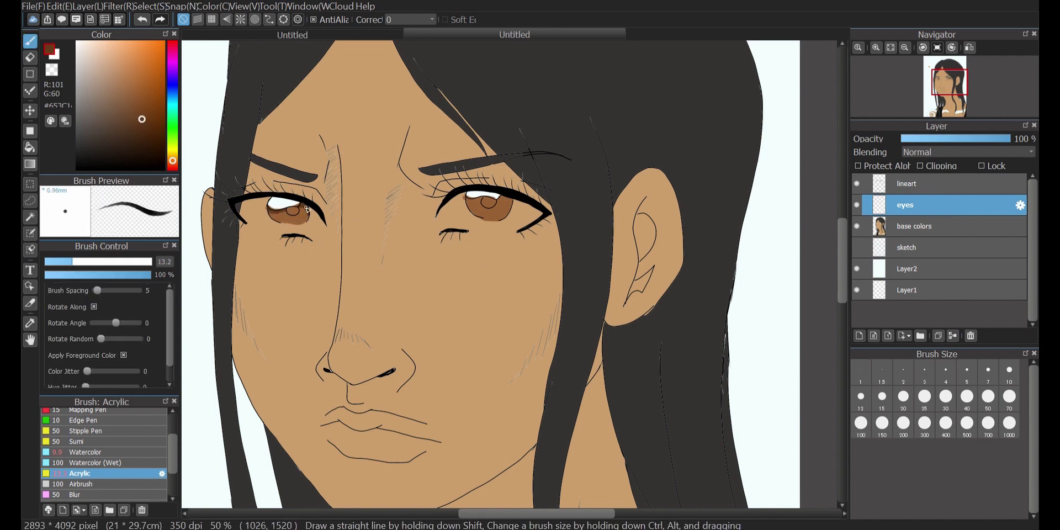
mouse_move(305, 220)
mouse_down()
mouse_move(270, 211)
mouse_move(289, 224)
mouse_up()
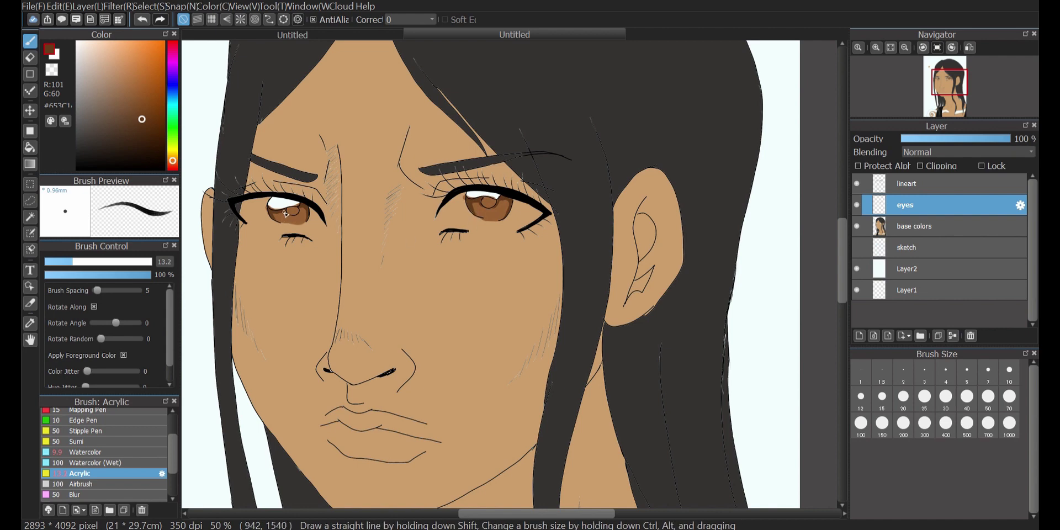
click(87, 274)
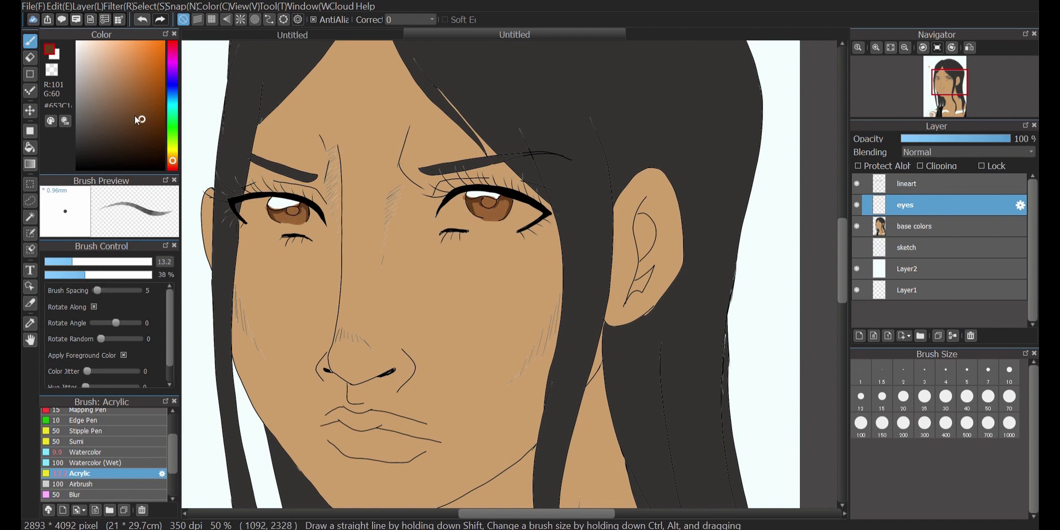
Airbrush golden orange (R 215, G 153) highlights into both irises at size 24 and 20% opacity
click(93, 488)
drag(174, 151, 173, 157)
drag(145, 60, 150, 61)
drag(98, 262, 74, 262)
click(97, 261)
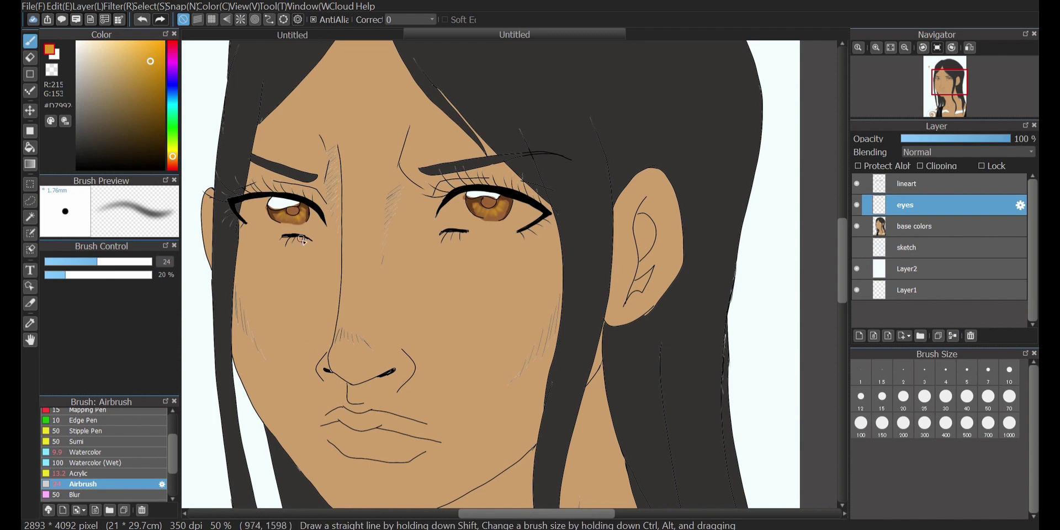
Airbrush dark brown (R 76, G 51) and muted green (R 91, G 117) tones into both irises, and soften them with the Blur brush
alt+click(500, 212)
click(130, 132)
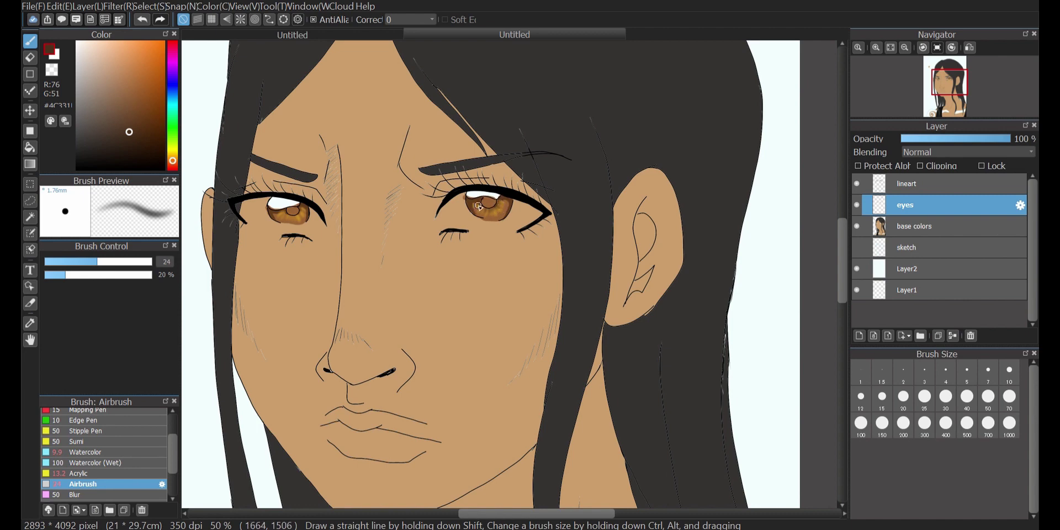
click(172, 138)
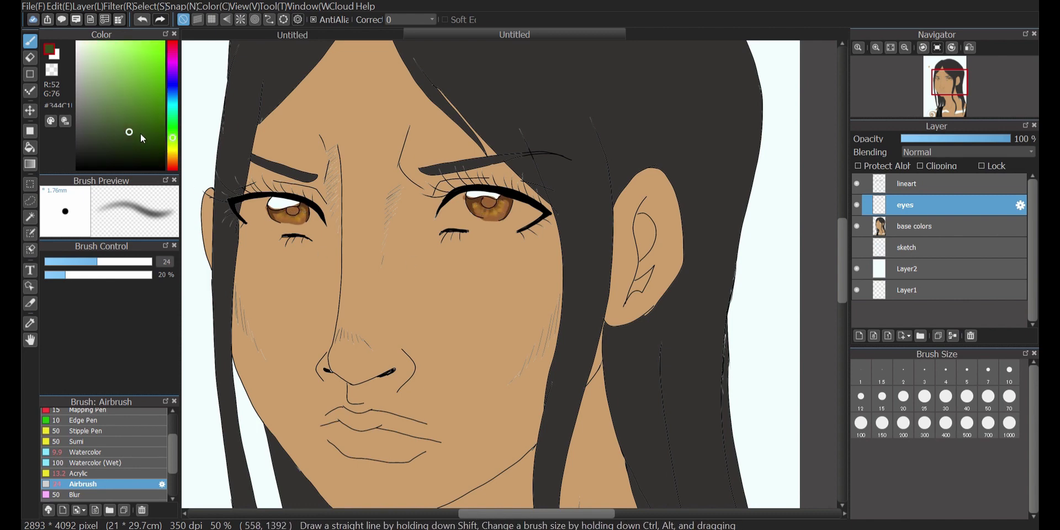
click(112, 111)
scroll(112, 468, down, 3)
click(83, 443)
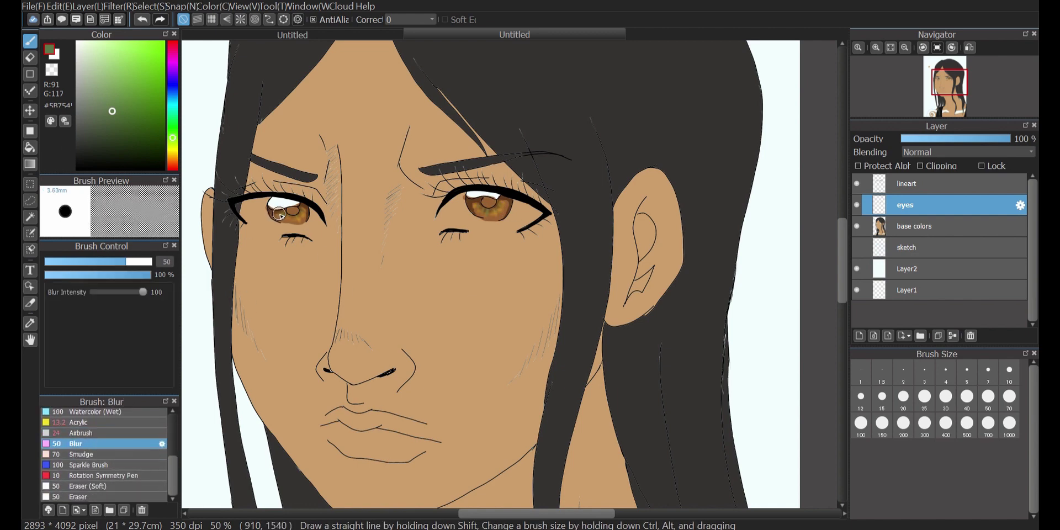
Paint solid black pupils in both eyes with the Airbrush at size 24 and 100% opacity
click(77, 169)
click(91, 434)
drag(65, 275, 154, 275)
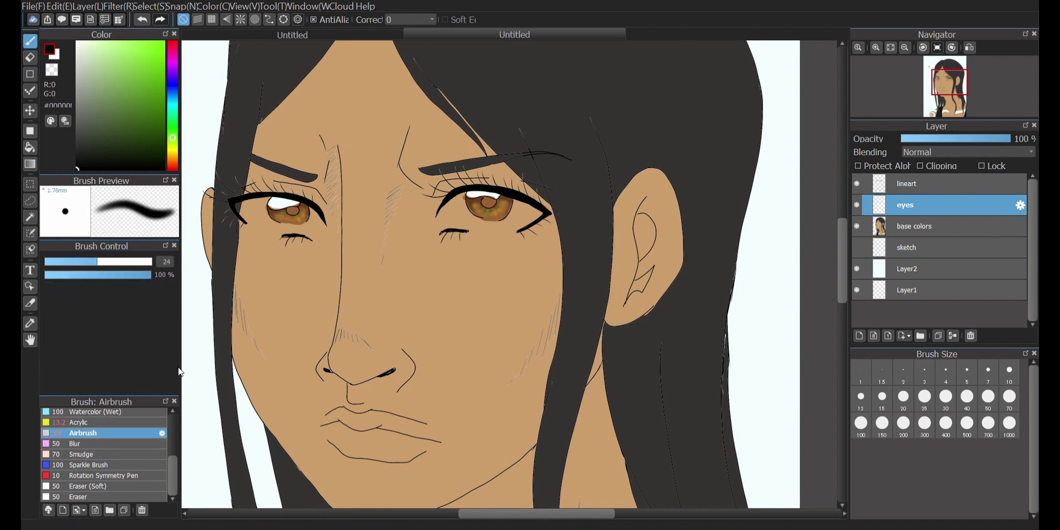
drag(291, 209, 296, 210)
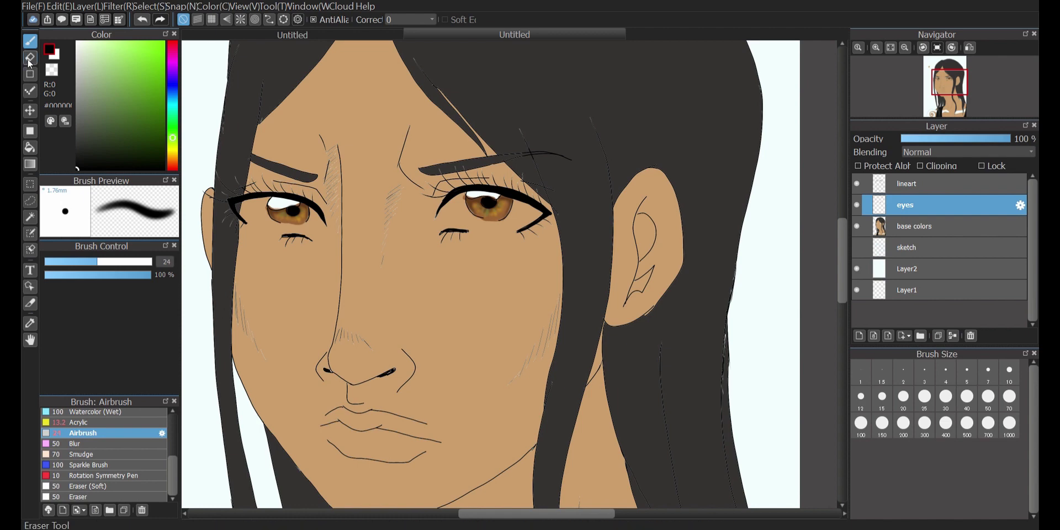
Erase light reflections into both eyes with a size 21 eraser, reducing its opacity to 46% for the softer ones
key(e)
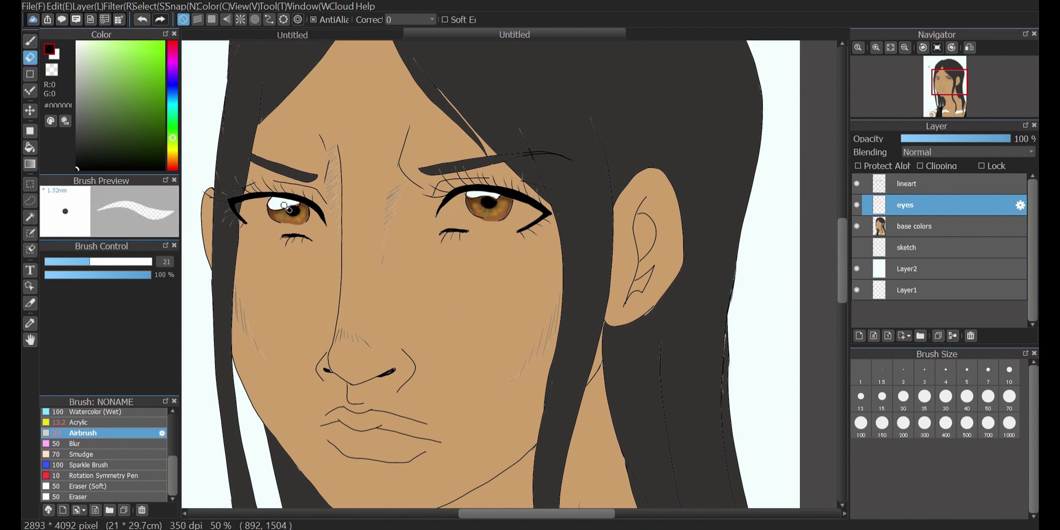
click(93, 274)
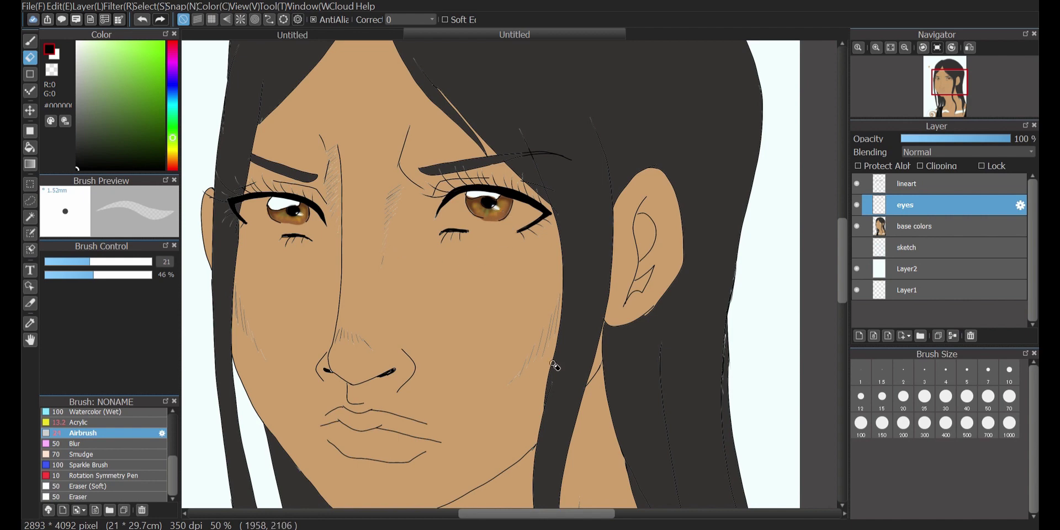
scroll(843, 271, down, 5)
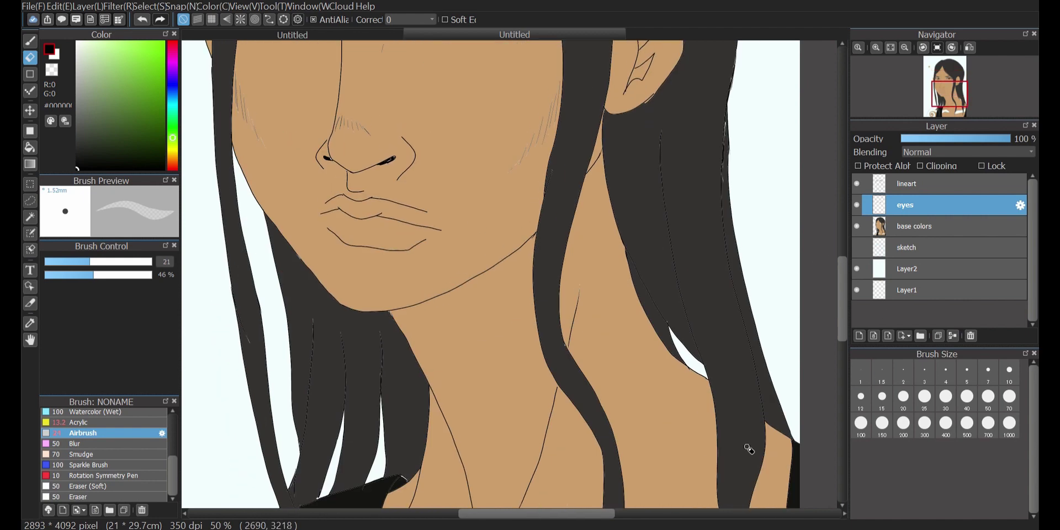
Add a layer named shade above the eyes layer, and set the Airbrush to a brown derived from the skin at 61% opacity
key(b)
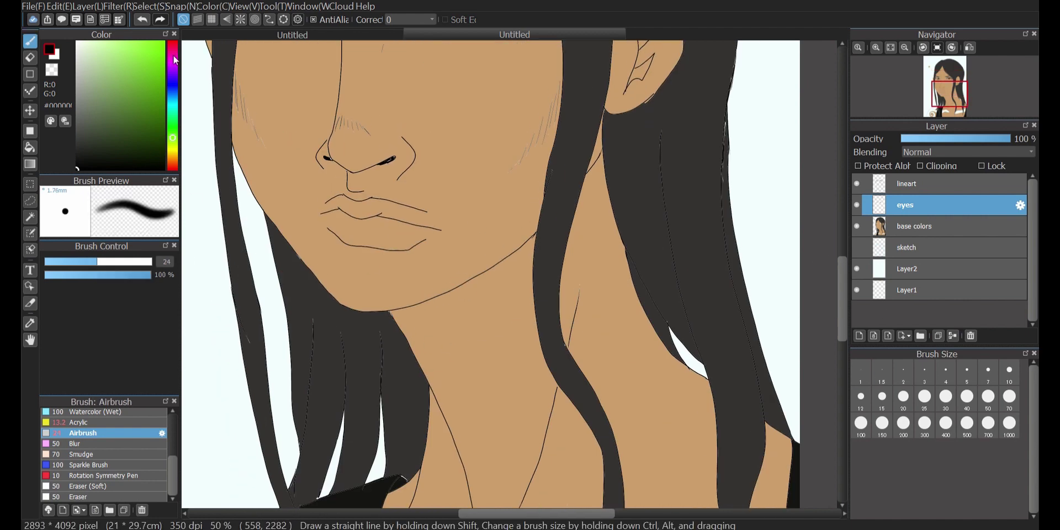
scroll(677, 412, up, 6)
click(859, 336)
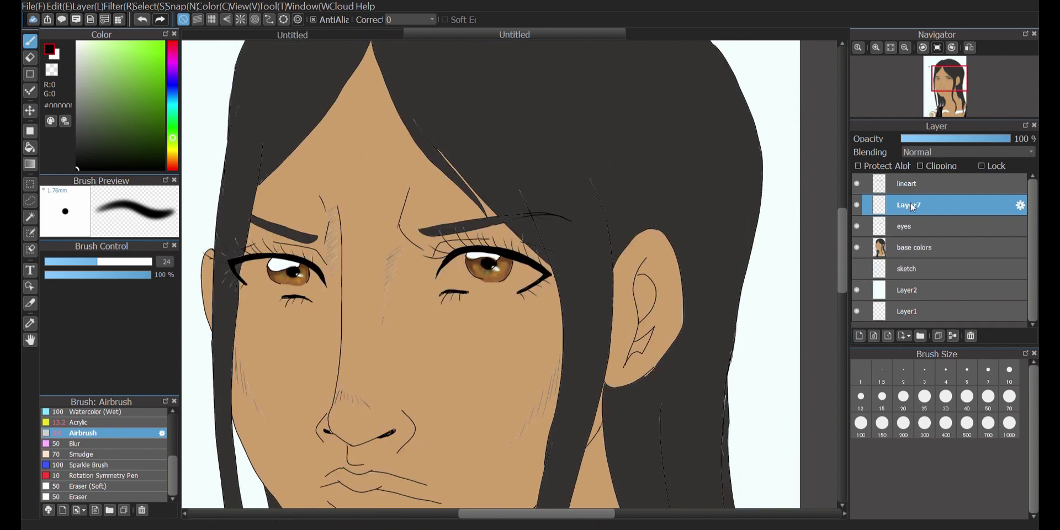
right_click(384, 161)
click(130, 97)
click(117, 109)
click(110, 275)
mouse_move(274, 240)
mouse_down()
mouse_move(317, 247)
mouse_move(329, 263)
mouse_up()
drag(329, 216, 330, 247)
key(ctrl+z)
key(ctrl+z)
key(ctrl+z)
key(ctrl+z)
Airbrush brown (R 115, G 80) shadows along the eyelid creases, the hair edge at the temple, the nose bridge and the frown lines
click(134, 113)
mouse_move(279, 245)
mouse_down()
mouse_move(324, 259)
mouse_move(331, 274)
mouse_up()
drag(257, 185, 255, 211)
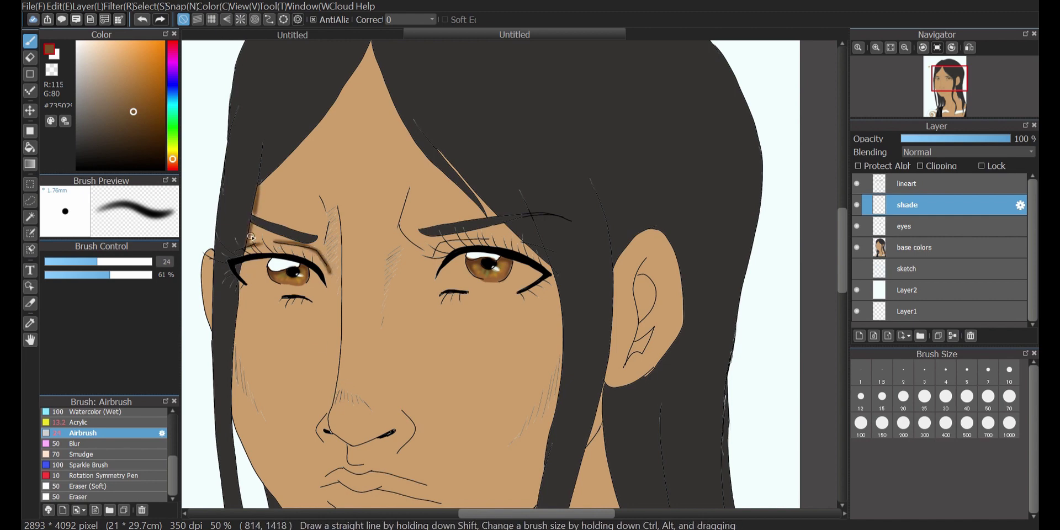
drag(337, 205, 332, 403)
drag(321, 195, 325, 254)
mouse_move(408, 187)
mouse_down()
mouse_move(400, 234)
mouse_move(431, 255)
mouse_move(497, 247)
mouse_up()
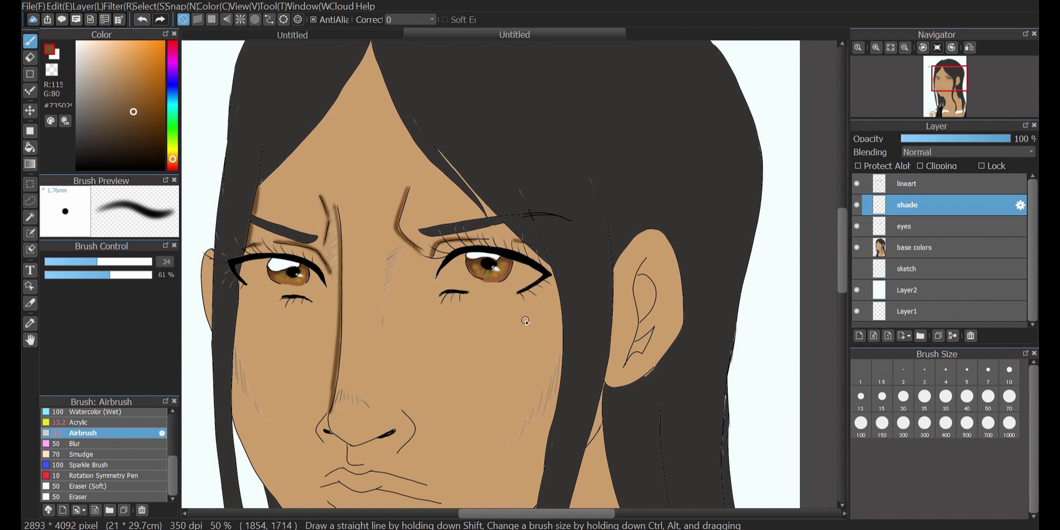
Shade the nostrils, the underside of the nose and the hatching on its tip with the same brown
mouse_move(339, 388)
mouse_down()
mouse_move(419, 434)
mouse_move(407, 452)
mouse_up()
mouse_move(397, 429)
mouse_down()
mouse_move(323, 430)
mouse_move(343, 449)
mouse_move(389, 433)
mouse_up()
mouse_move(330, 414)
mouse_down()
mouse_move(349, 439)
mouse_move(329, 419)
mouse_move(343, 438)
mouse_move(399, 423)
mouse_up()
drag(332, 393, 317, 444)
drag(342, 332, 338, 364)
Airbrush hatched brown shadows over both cheeks and both sides of the upper nose bridge
drag(234, 336, 258, 415)
mouse_move(560, 354)
mouse_down()
mouse_move(553, 406)
mouse_move(509, 449)
mouse_up()
drag(398, 245, 380, 329)
mouse_move(331, 199)
mouse_down()
mouse_move(329, 275)
mouse_move(323, 262)
mouse_up()
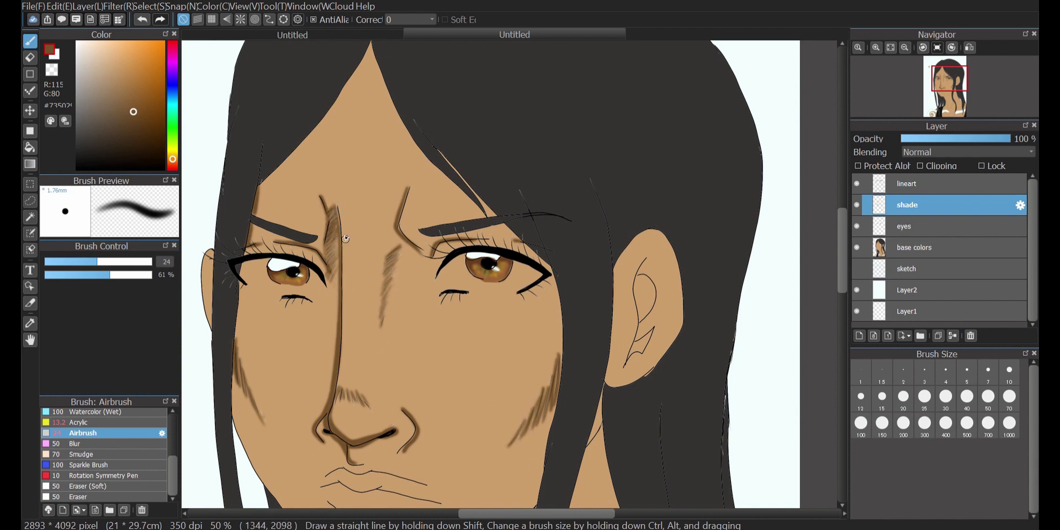
Shade the face edge beside the hair strand at the outer eye, and the inner folds of the ear
mouse_move(551, 274)
mouse_down()
mouse_move(559, 381)
mouse_move(562, 338)
mouse_up()
mouse_move(650, 256)
mouse_down()
mouse_move(629, 352)
mouse_move(654, 328)
mouse_up()
key(ctrl+z)
drag(633, 360, 652, 332)
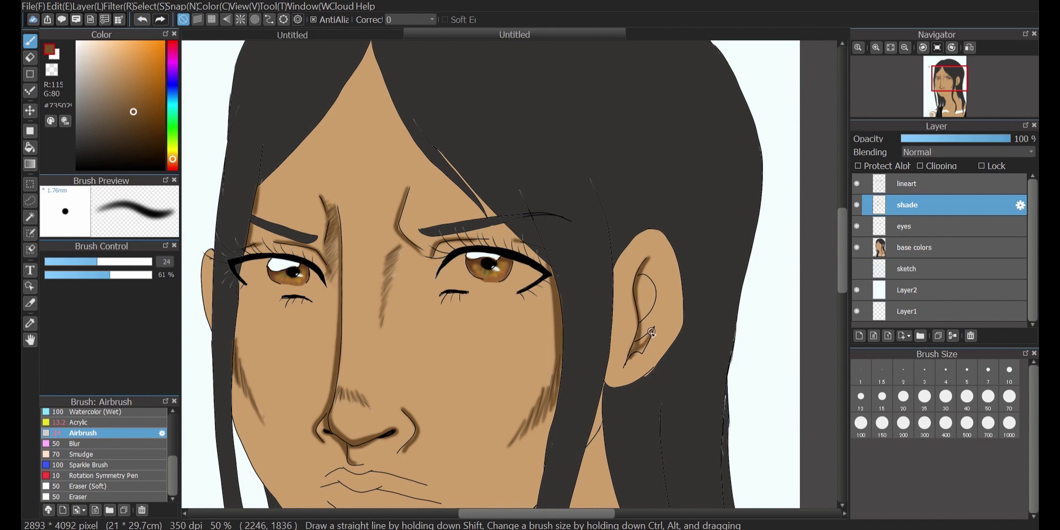
Shade the ear's inner loop and outer edge, and the sliver of neck between the hair strands below the ear
mouse_move(652, 282)
mouse_down()
mouse_move(641, 319)
mouse_move(621, 264)
mouse_move(612, 384)
mouse_up()
drag(615, 271, 653, 232)
key(ctrl+z)
drag(607, 387, 589, 445)
drag(600, 412, 591, 444)
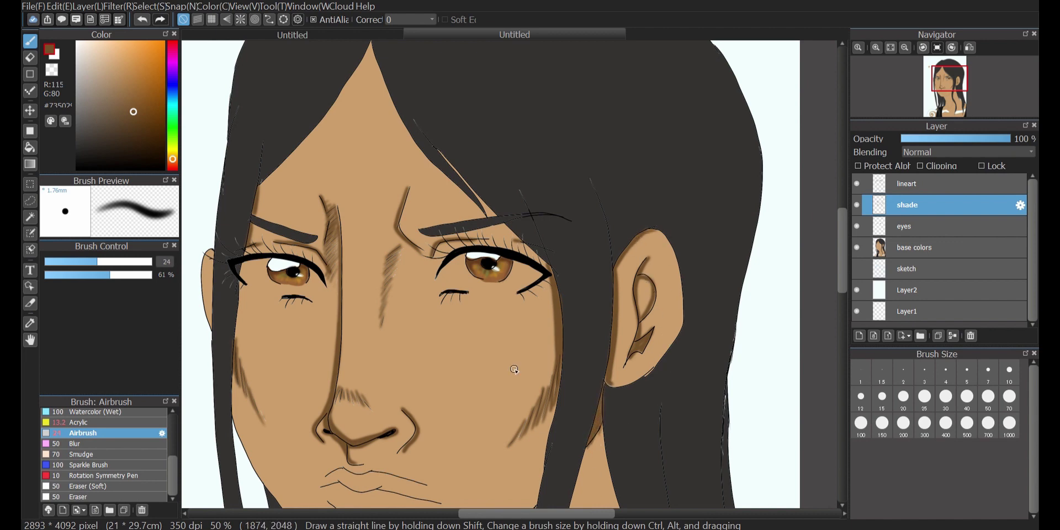
drag(446, 161, 462, 179)
drag(460, 175, 486, 212)
key(ctrl+z)
key(ctrl+z)
Shade the face edges along the far forehead hairline and the lower cheek beside the front hair strand, plus the near eye's lid crease
drag(254, 213, 321, 122)
drag(268, 180, 307, 141)
mouse_move(371, 44)
mouse_down()
mouse_move(327, 114)
mouse_move(371, 44)
mouse_up()
key(ctrl+z)
drag(315, 127, 371, 44)
key(ctrl+z)
mouse_move(551, 408)
mouse_down()
mouse_move(541, 476)
mouse_move(550, 396)
mouse_move(539, 498)
mouse_up()
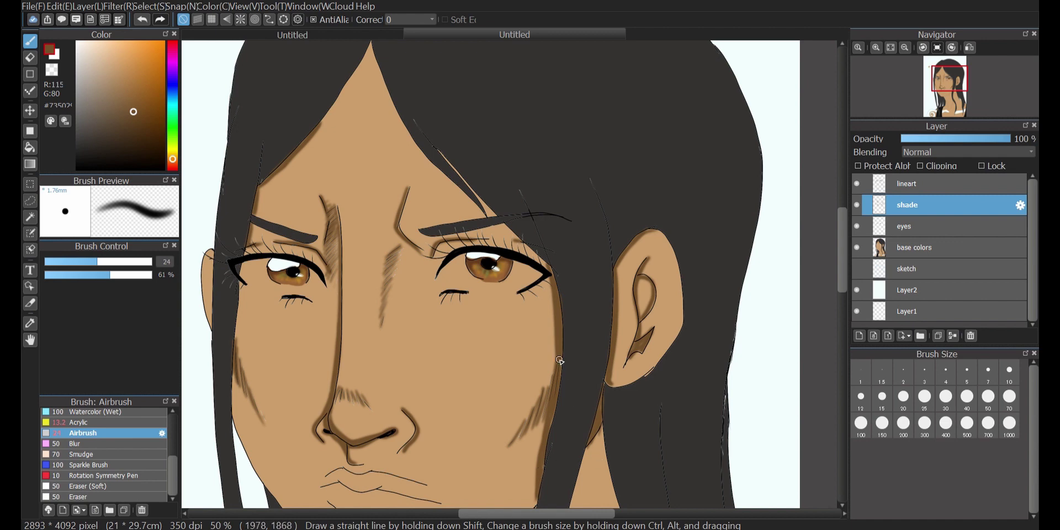
mouse_move(435, 243)
mouse_down()
mouse_move(459, 235)
mouse_move(436, 242)
mouse_up()
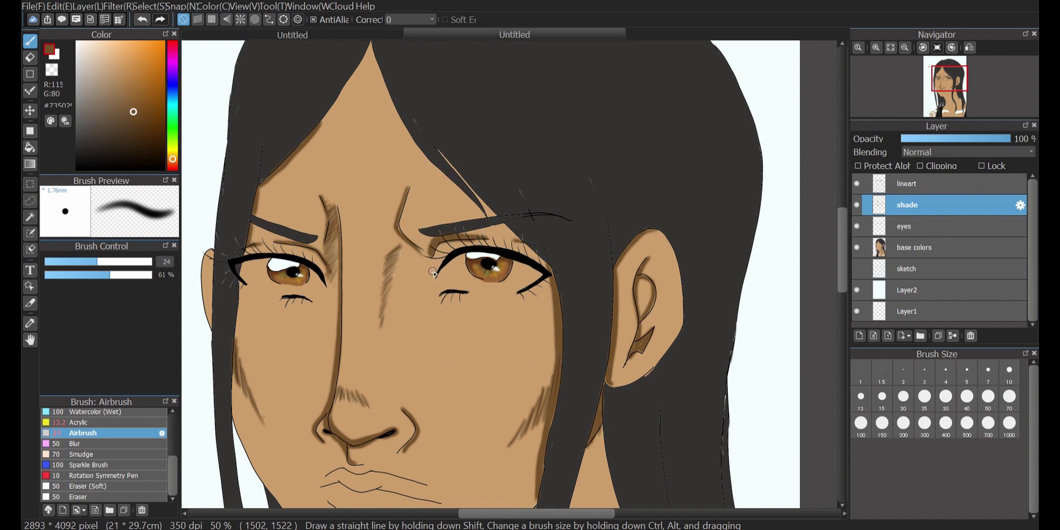
Shade the neck edge behind the front hair strand and the short crease line beside it in brown
scroll(539, 379, down, 3)
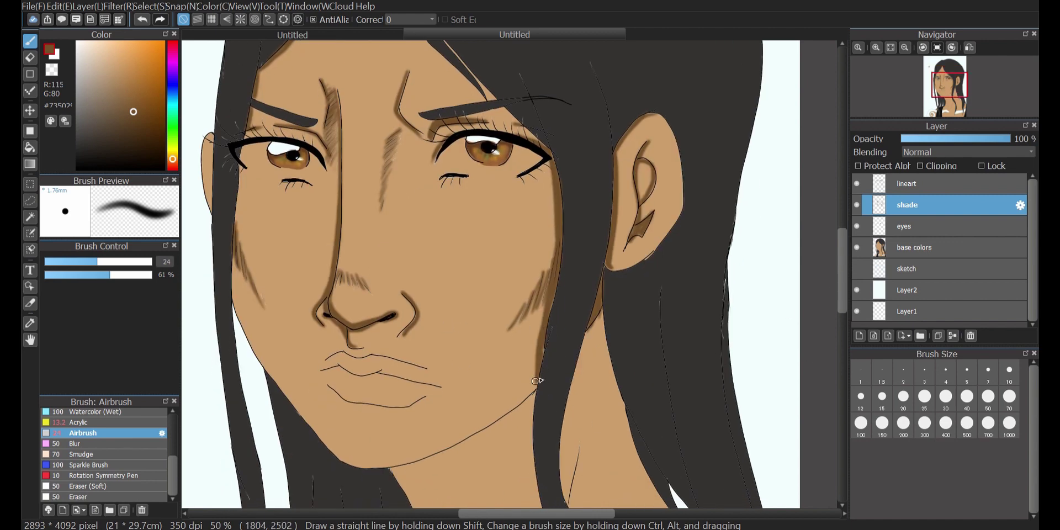
drag(566, 397, 562, 494)
drag(584, 349, 567, 502)
mouse_move(568, 501)
mouse_down()
mouse_move(580, 444)
mouse_move(566, 484)
mouse_up()
drag(587, 341, 574, 444)
key(ctrl+z)
drag(572, 391, 568, 423)
Shade the neck edge along the back hair below the ear and the underside of the earlobe
drag(602, 315, 628, 442)
key(ctrl+z)
mouse_move(601, 317)
mouse_down()
mouse_move(625, 430)
mouse_move(626, 411)
mouse_move(666, 505)
mouse_up()
drag(623, 420, 665, 519)
drag(607, 262, 627, 267)
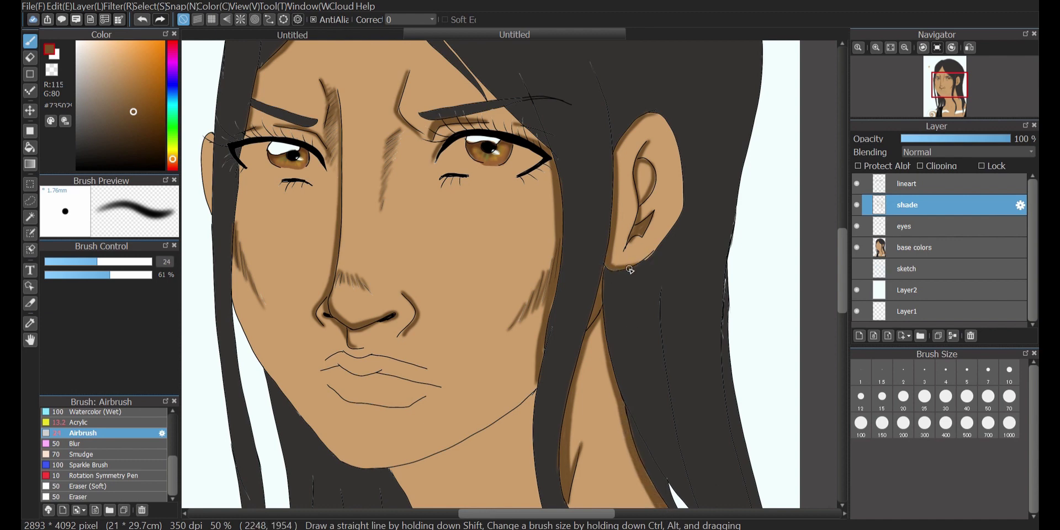
Shade along the neck tendon and collar lines, and the neck edge beside the hair above the black garment
scroll(630, 270, down, 6)
drag(432, 348, 486, 464)
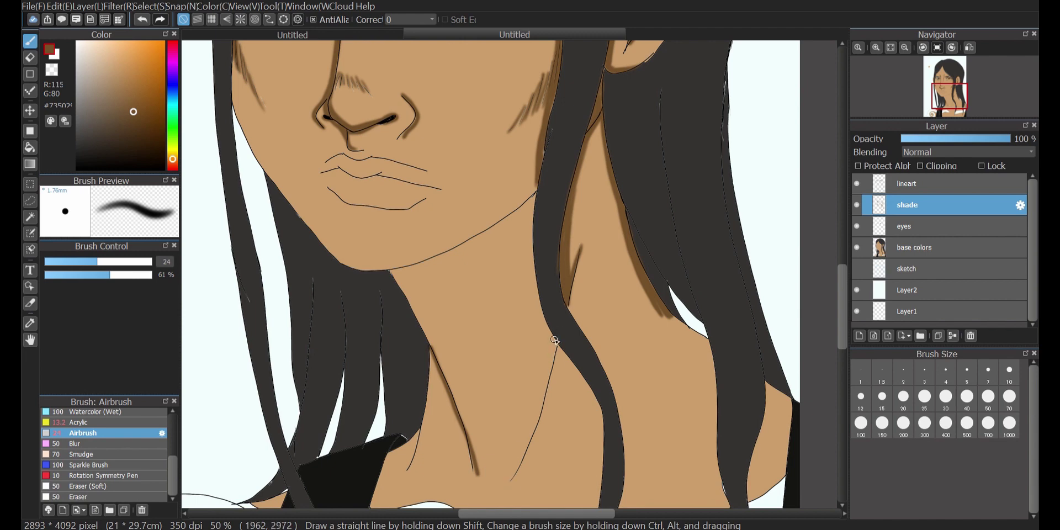
drag(555, 341, 510, 486)
drag(432, 355, 409, 470)
drag(434, 359, 429, 406)
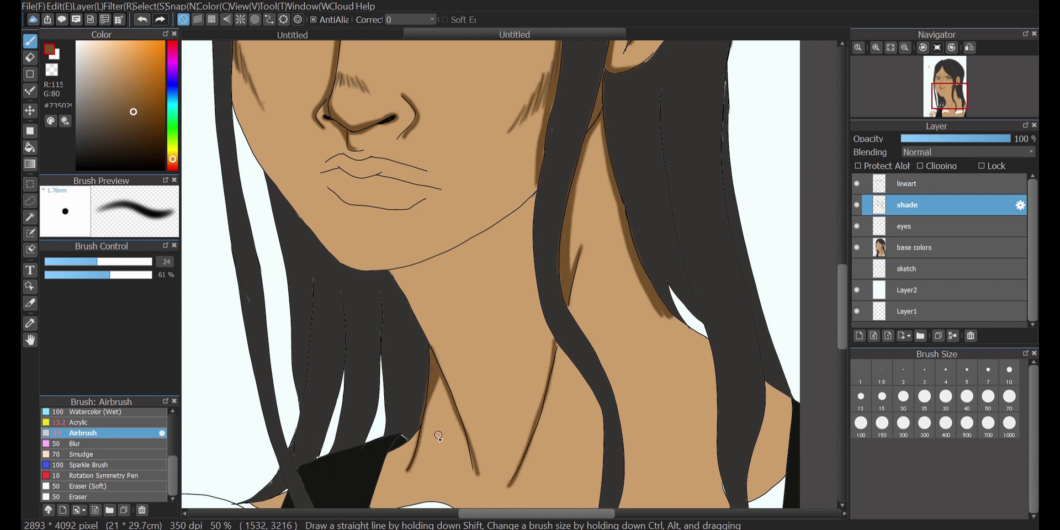
drag(407, 469, 417, 442)
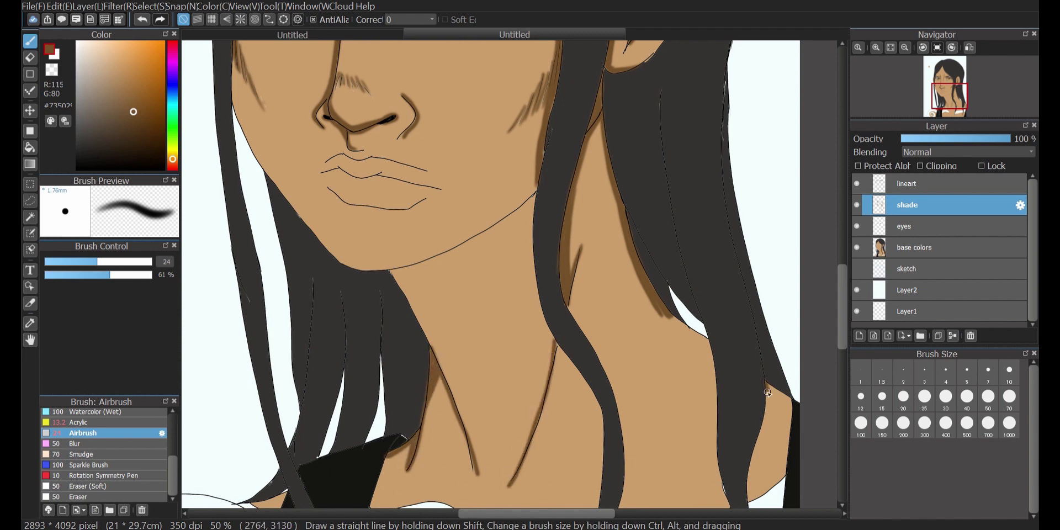
Shade the edges of the small shoulder patch between the back hair and the black garment
drag(768, 393, 749, 506)
key(ctrl+z)
mouse_move(769, 388)
mouse_down()
mouse_move(786, 428)
mouse_move(768, 388)
mouse_up()
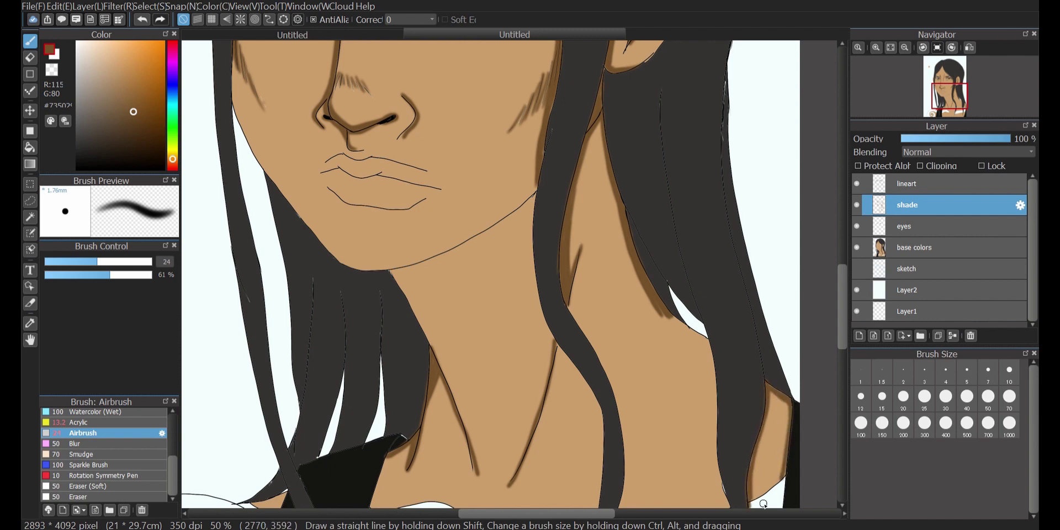
drag(344, 205, 424, 202)
key(ctrl+z)
mouse_move(329, 190)
mouse_down()
mouse_move(372, 209)
mouse_move(424, 203)
mouse_up()
drag(354, 207, 381, 210)
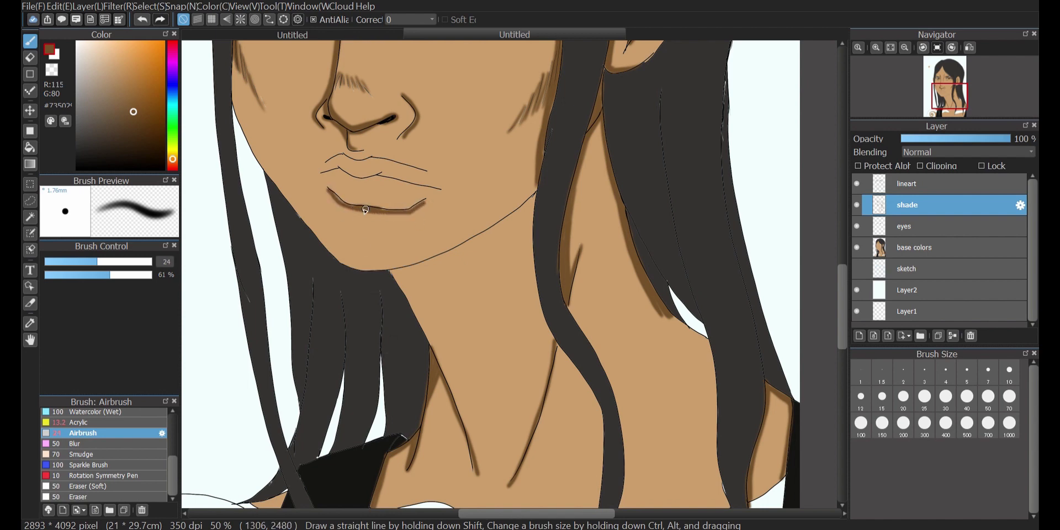
key(ctrl+z)
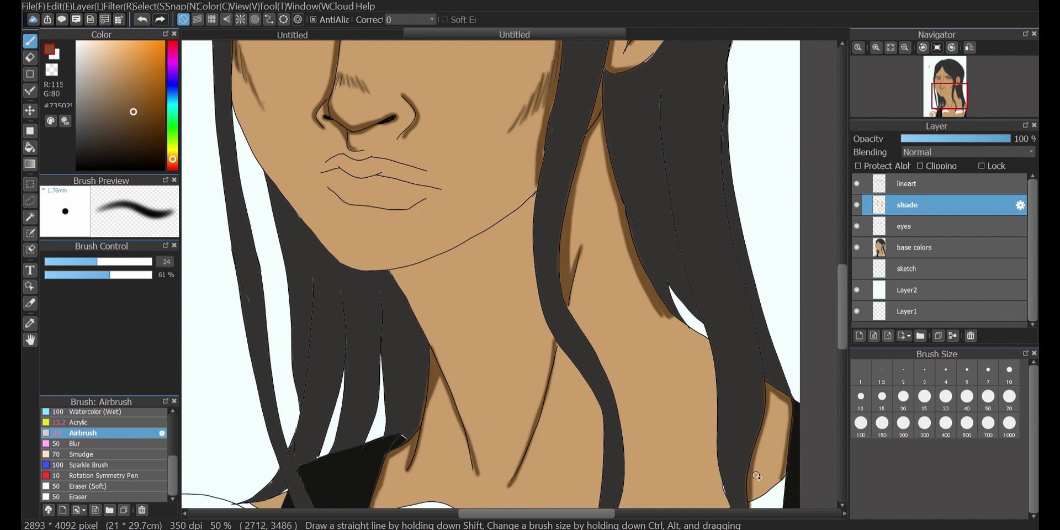
Shade the shoulder and chest along the inner edge of the long back hair down to its pointed tip
scroll(760, 483, down, 3)
mouse_move(666, 168)
mouse_down()
mouse_move(700, 211)
mouse_move(709, 194)
mouse_move(712, 267)
mouse_up()
mouse_move(708, 192)
mouse_down()
mouse_move(710, 260)
mouse_move(712, 221)
mouse_move(691, 187)
mouse_up()
key(ctrl+z)
drag(713, 271, 721, 347)
key(ctrl+z)
drag(735, 407, 738, 467)
key(ctrl+z)
mouse_move(738, 448)
mouse_down()
mouse_move(740, 425)
mouse_move(740, 468)
mouse_up()
Shade the skin bordering the black garment on the arm and on both sides of the chest
mouse_move(284, 354)
mouse_down()
mouse_move(253, 486)
mouse_move(252, 472)
mouse_up()
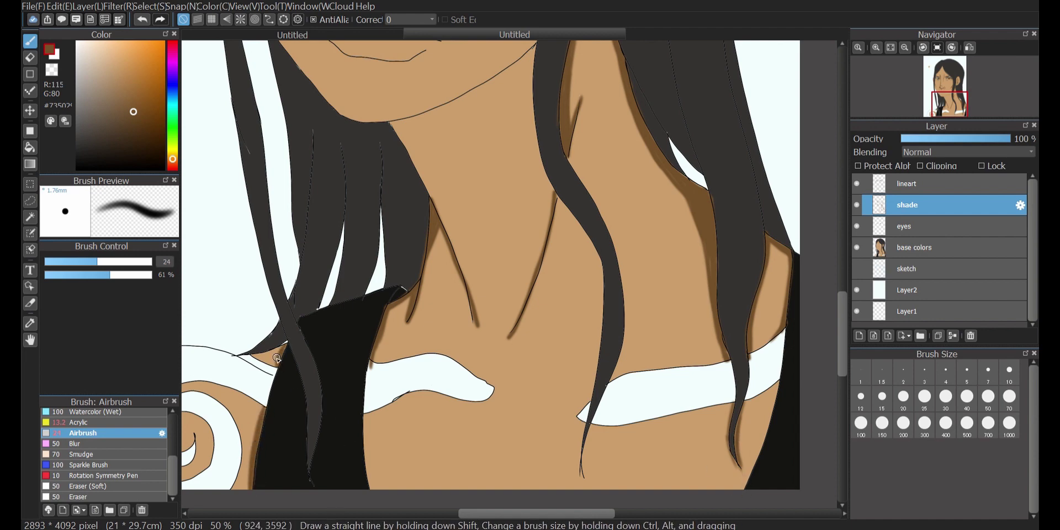
drag(364, 421, 373, 491)
mouse_move(775, 390)
mouse_down()
mouse_move(756, 467)
mouse_move(767, 418)
mouse_move(743, 476)
mouse_up()
key(e)
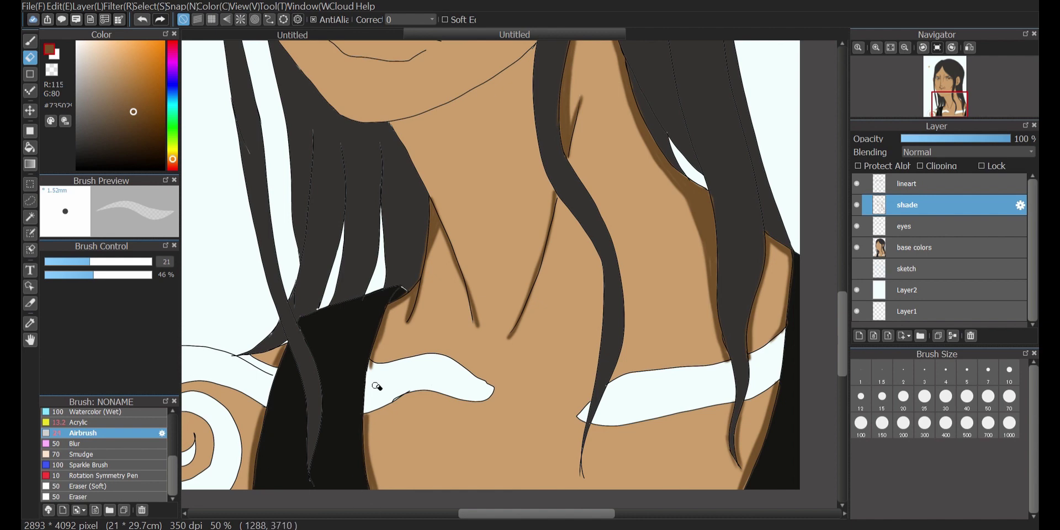
key(b)
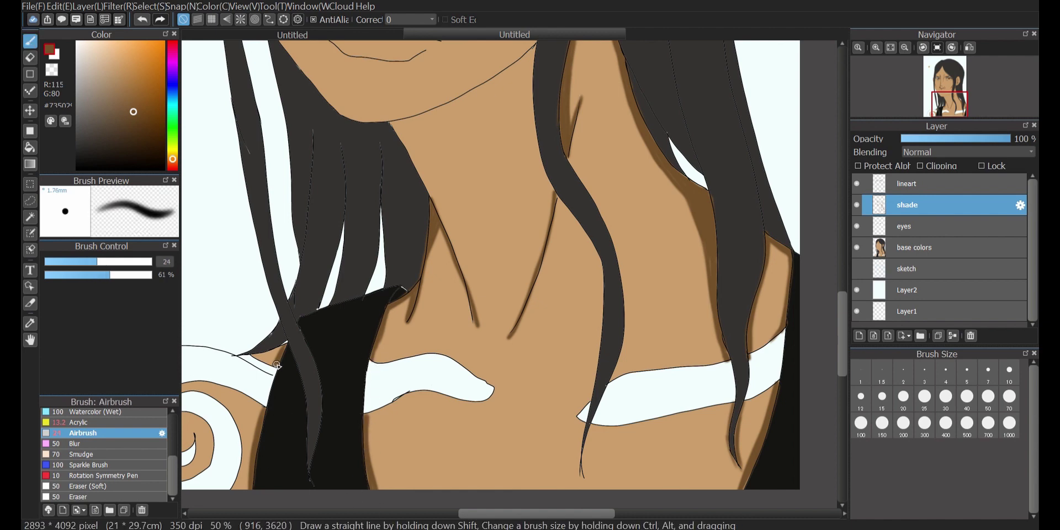
drag(732, 413, 741, 469)
key(ctrl+z)
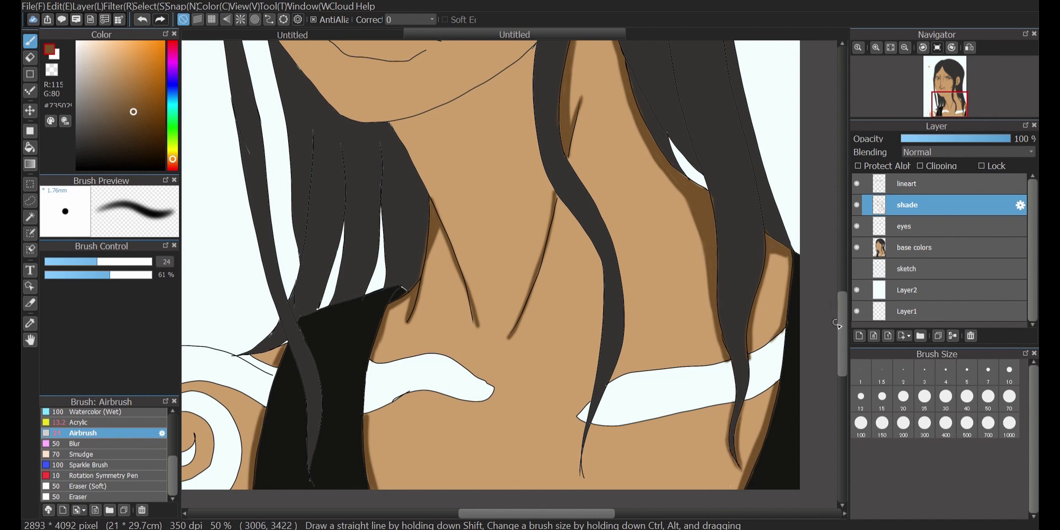
key(e)
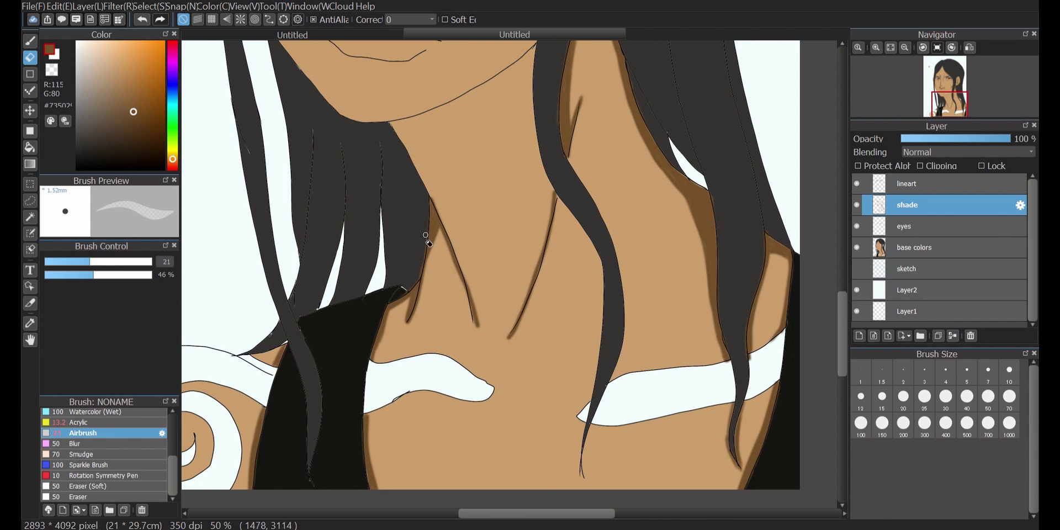
Shade the neck under the jawline, filling the shadow below the chin and along the front hair strand
scroll(420, 282, up, 4)
key(b)
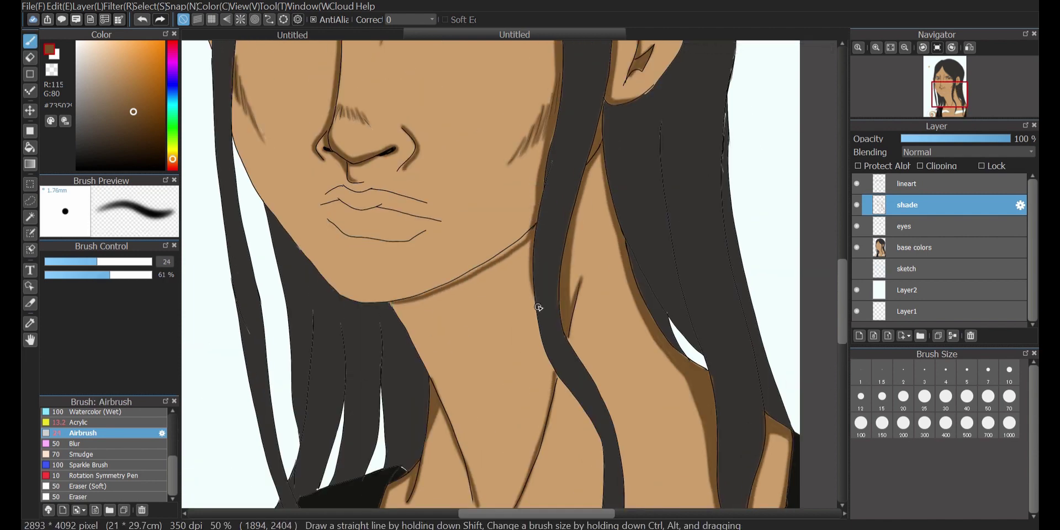
drag(532, 319, 554, 379)
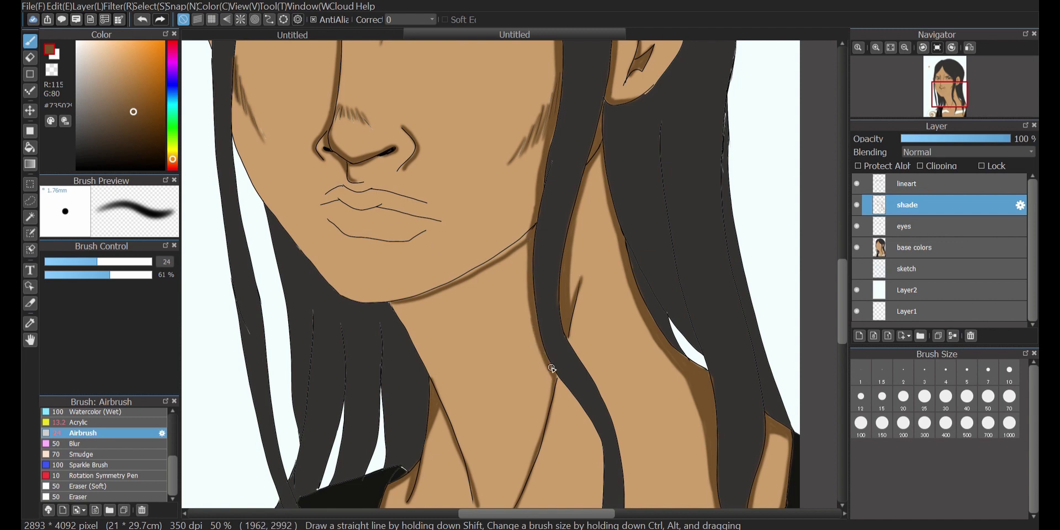
mouse_move(454, 279)
mouse_down()
mouse_move(533, 227)
mouse_move(404, 322)
mouse_move(426, 354)
mouse_move(394, 305)
mouse_move(436, 353)
mouse_move(436, 296)
mouse_move(439, 400)
mouse_move(400, 309)
mouse_move(421, 301)
mouse_up()
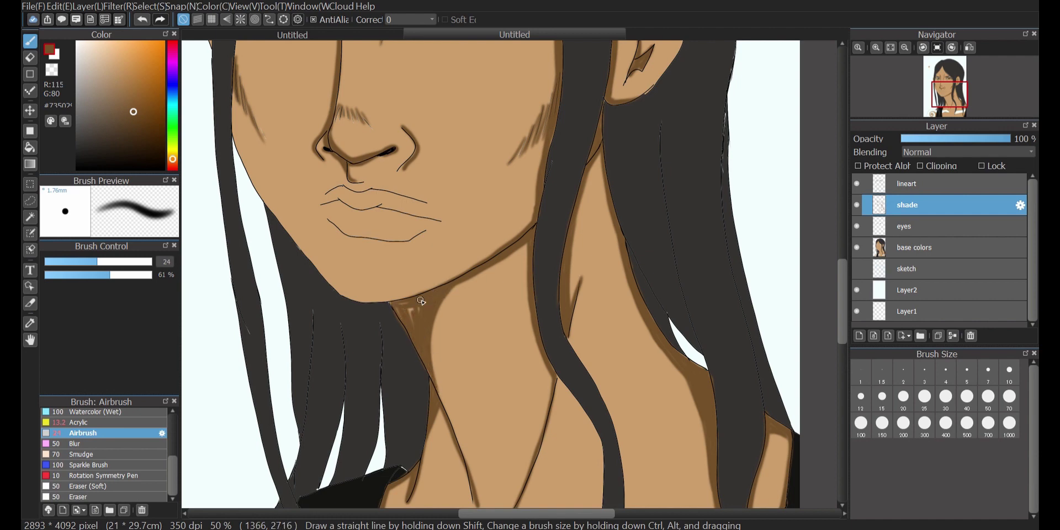
key(e)
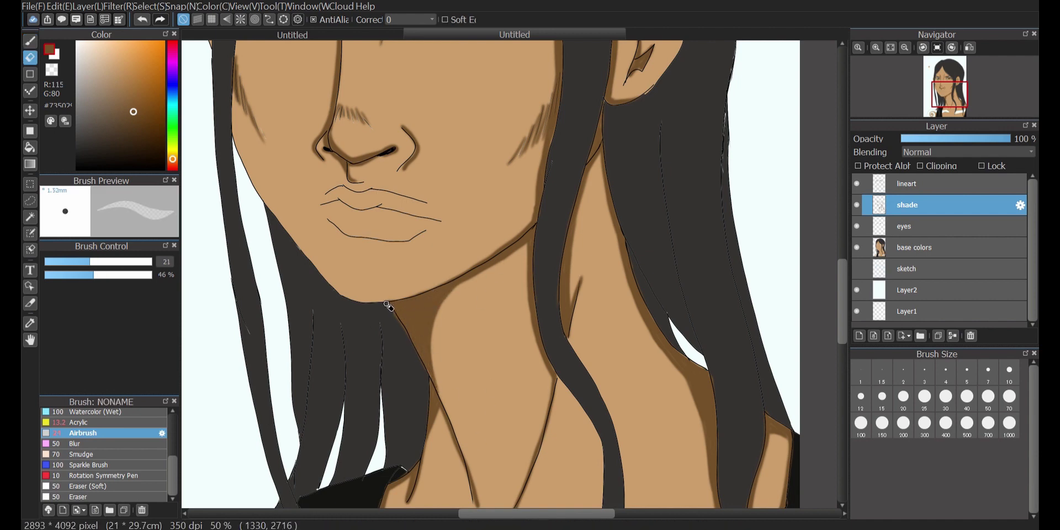
Widen the shadow on the jaw beside the front hair strand and on the upper neck below the ear
key(b)
mouse_move(552, 138)
mouse_down()
mouse_move(535, 195)
mouse_move(499, 246)
mouse_up()
mouse_move(537, 158)
mouse_down()
mouse_move(491, 256)
mouse_move(532, 211)
mouse_up()
mouse_move(603, 181)
mouse_down()
mouse_move(588, 178)
mouse_move(603, 173)
mouse_up()
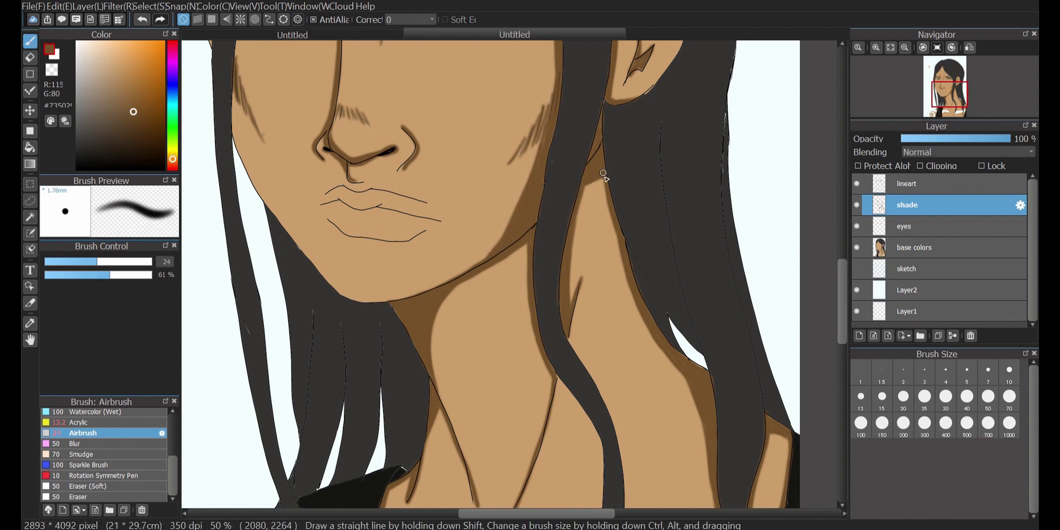
Shade above the upper lip and under the lower lip, and along the far edge of the face beside the hair
drag(344, 183, 378, 196)
drag(346, 238, 421, 246)
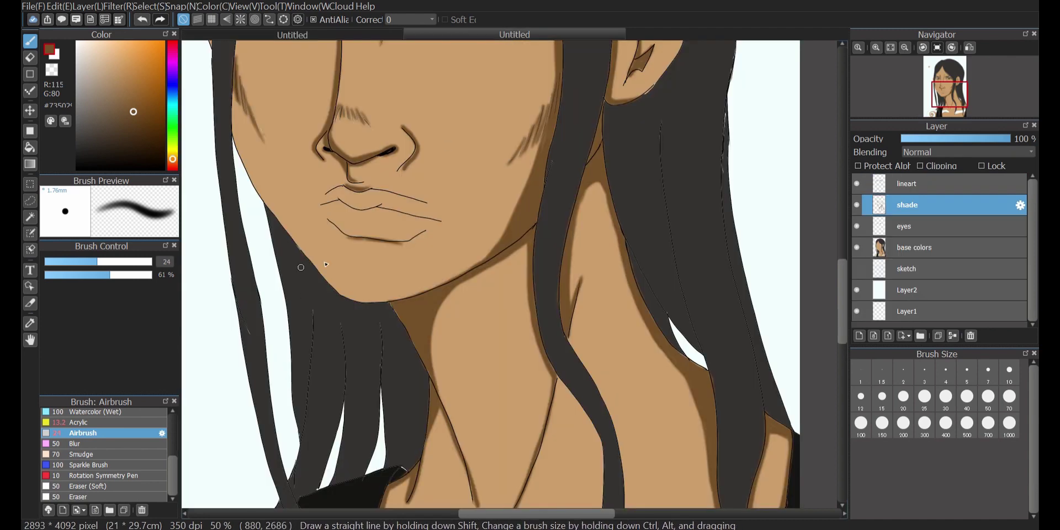
scroll(251, 175, up, 3)
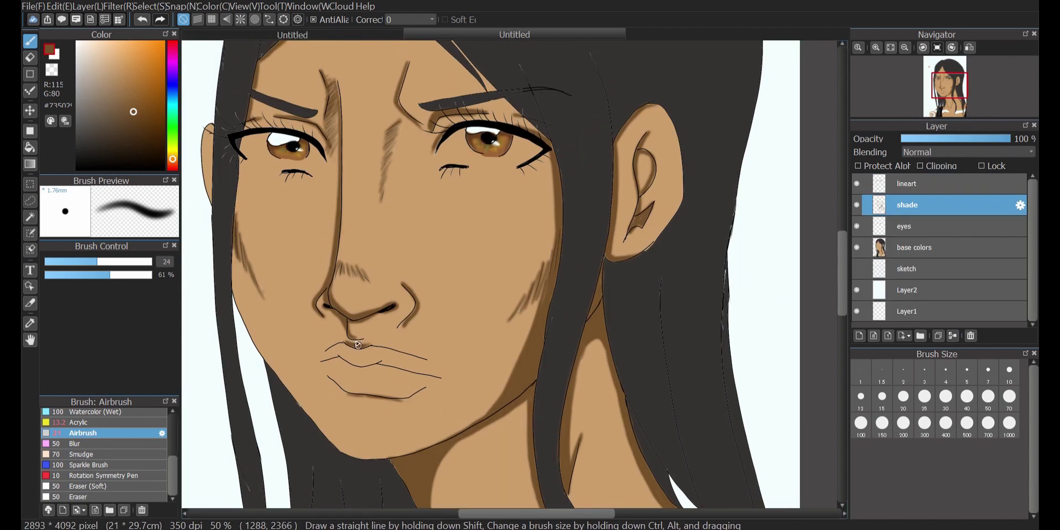
mouse_move(242, 159)
mouse_down()
mouse_move(235, 315)
mouse_move(233, 242)
mouse_up()
key(ctrl+z)
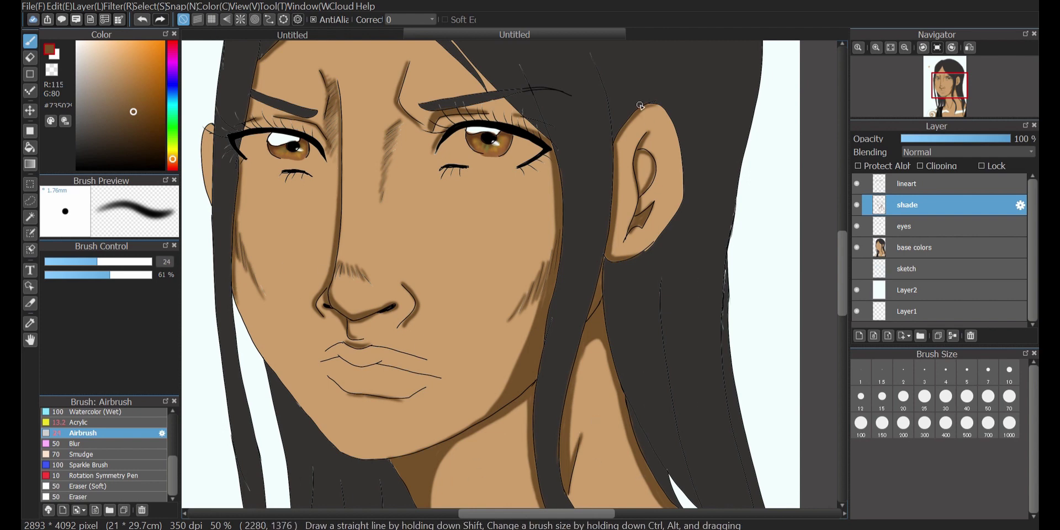
Shade the forehead along the near-side hairline from the hair parting down to the eyebrow
key(e)
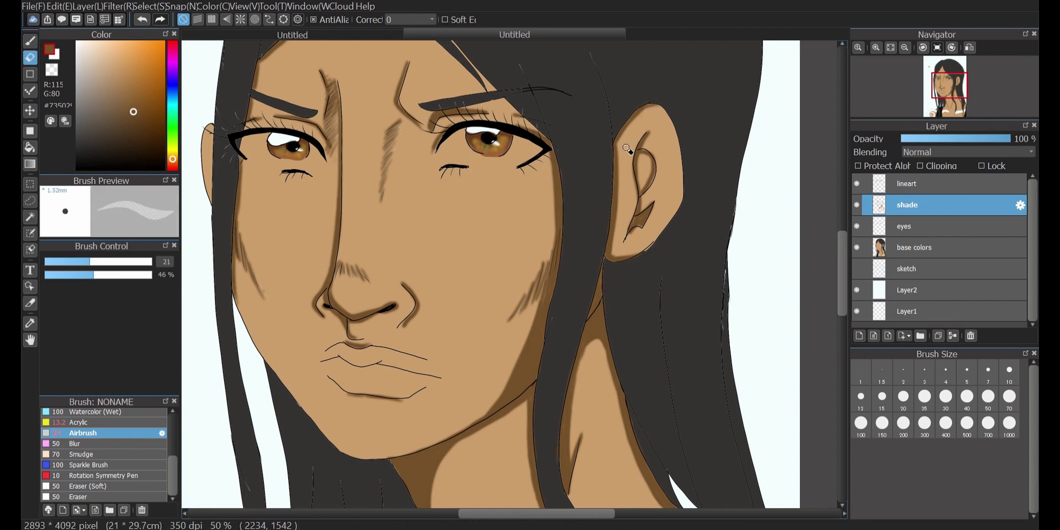
drag(842, 305, 842, 262)
click(30, 41)
mouse_move(371, 153)
mouse_down()
mouse_move(303, 261)
mouse_move(394, 231)
mouse_move(406, 241)
mouse_up()
key(ctrl+z)
drag(381, 194, 395, 227)
drag(377, 176, 433, 279)
drag(398, 225, 480, 321)
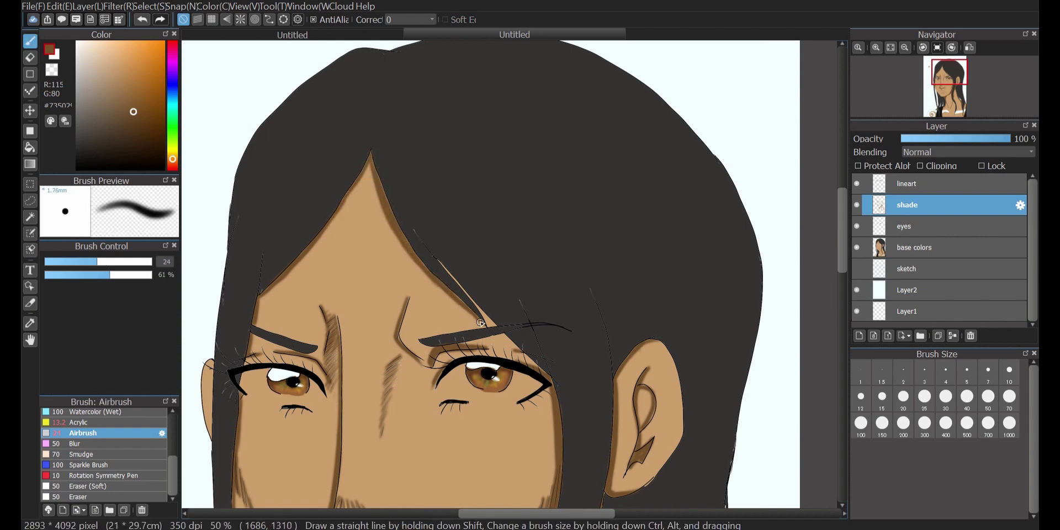
Shade the thin skin gap between the hair strands with brush size 12.8, and refine the far forehead hairline at size 17
click(71, 262)
drag(439, 259, 476, 305)
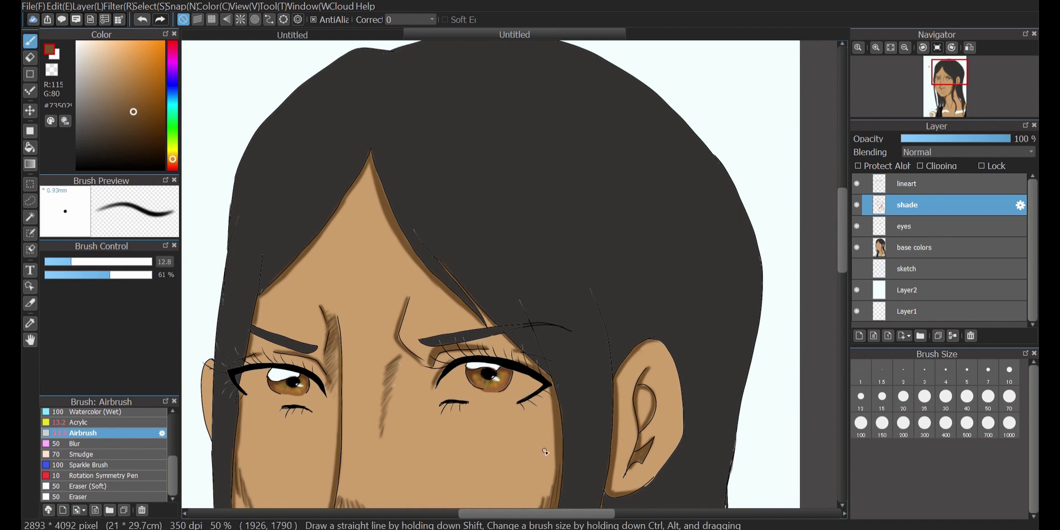
click(81, 262)
mouse_move(264, 293)
mouse_down()
mouse_move(309, 251)
mouse_move(369, 163)
mouse_move(320, 242)
mouse_up()
drag(285, 279, 260, 300)
Erase the skin color from the whites of both eyes on the base colors layer with the eraser at 100% opacity
drag(843, 260, 842, 289)
click(917, 248)
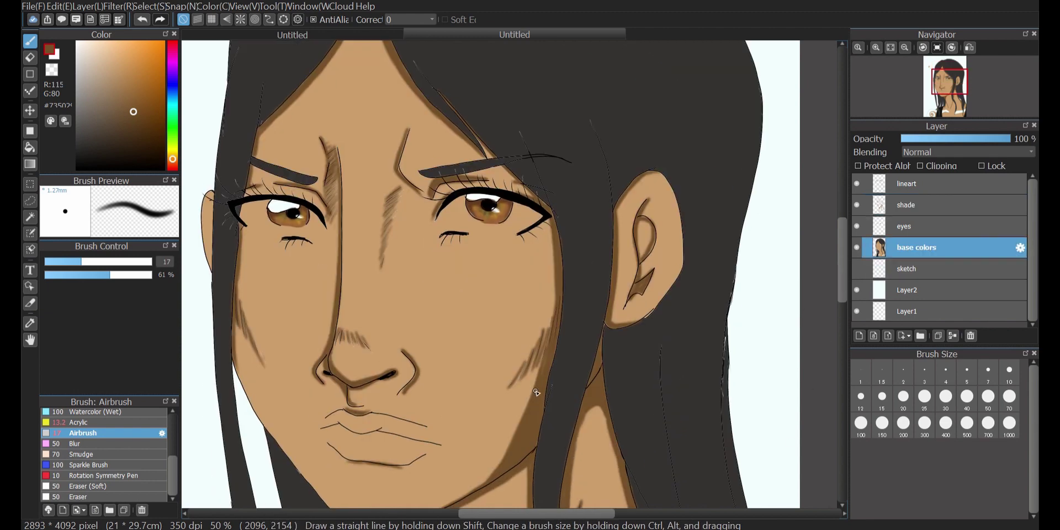
click(30, 58)
mouse_move(450, 212)
mouse_down()
mouse_move(462, 200)
mouse_move(441, 222)
mouse_up()
drag(91, 275, 152, 275)
mouse_move(462, 203)
mouse_down()
mouse_move(444, 235)
mouse_move(538, 224)
mouse_move(508, 221)
mouse_move(534, 213)
mouse_up()
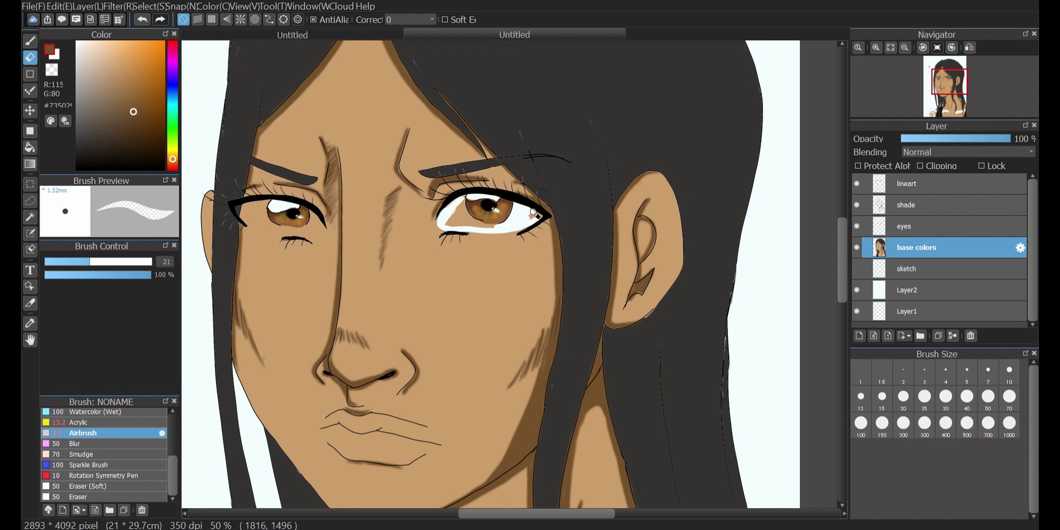
mouse_move(467, 216)
mouse_down()
mouse_move(464, 201)
mouse_move(502, 230)
mouse_up()
mouse_move(240, 211)
mouse_down()
mouse_move(251, 227)
mouse_move(323, 237)
mouse_up()
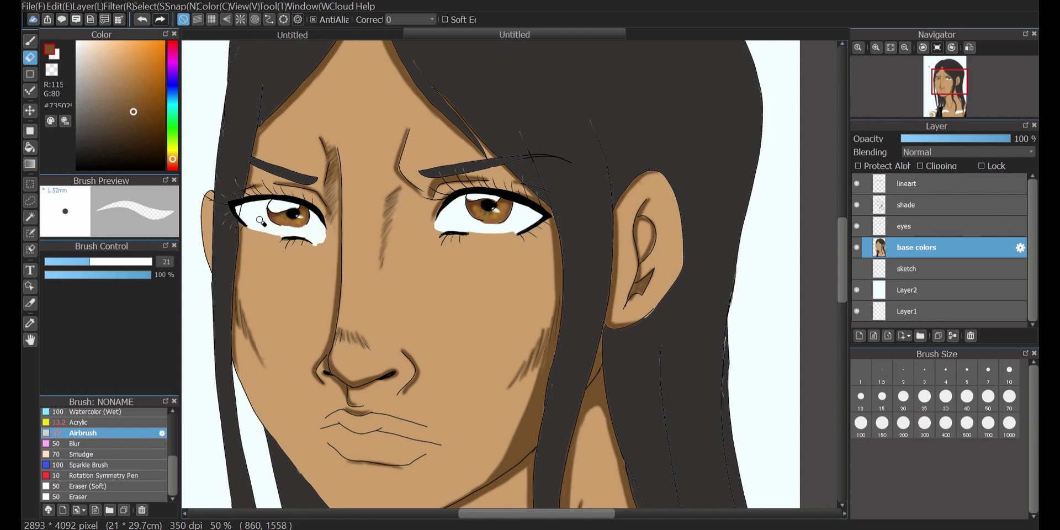
Repaint the over-erased skin below the far eye with the sampled skin color at 100% brush opacity
right_click(433, 296)
click(30, 41)
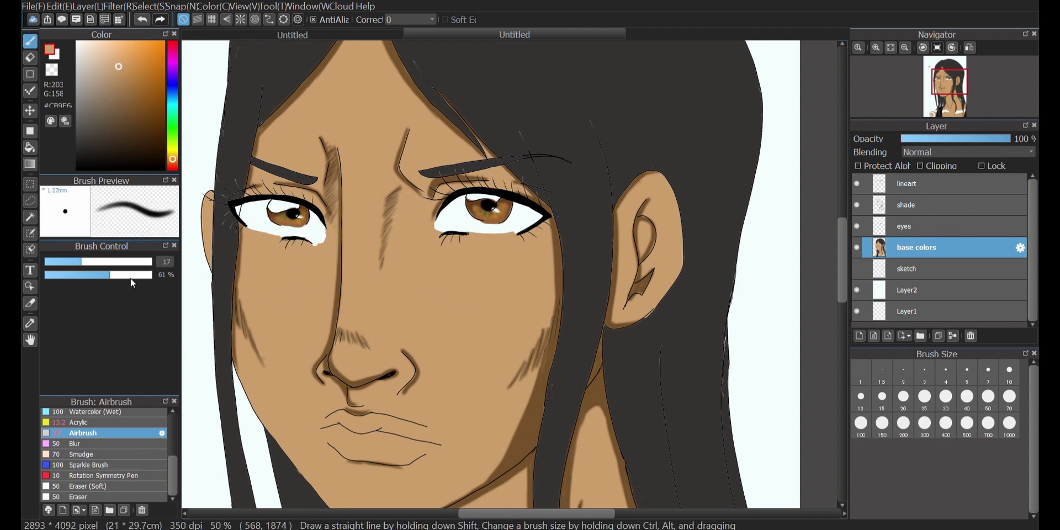
click(151, 275)
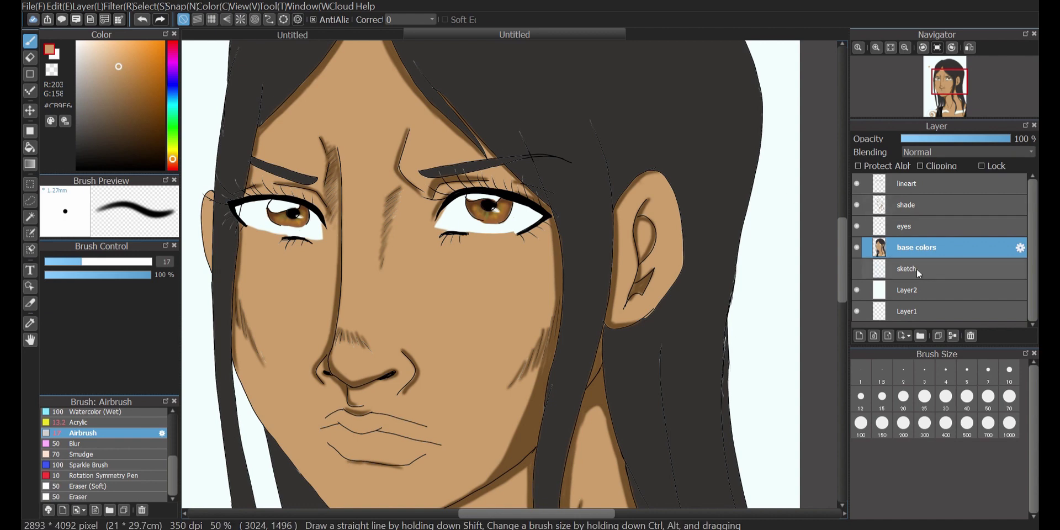
Touch up the far eye's outer corner outline in black on the lineart layer
click(911, 186)
key(e)
key(ctrl+z)
key(ctrl+y)
click(30, 42)
drag(120, 79, 167, 173)
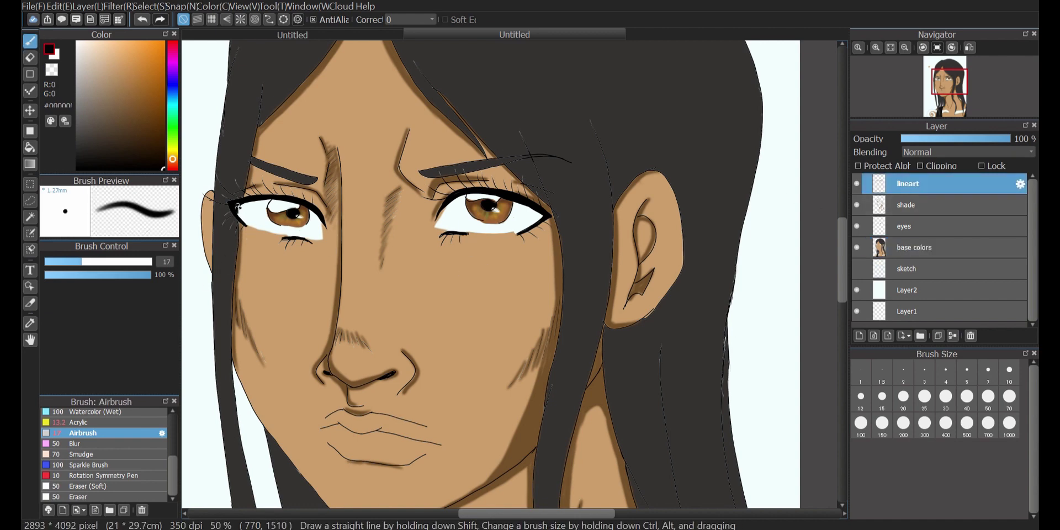
key(ctrl+z)
key(ctrl+y)
Shade the near eye's white along the upper lid and corners on the eyes layer with gray (R 144, G 140) at 45% opacity
click(921, 251)
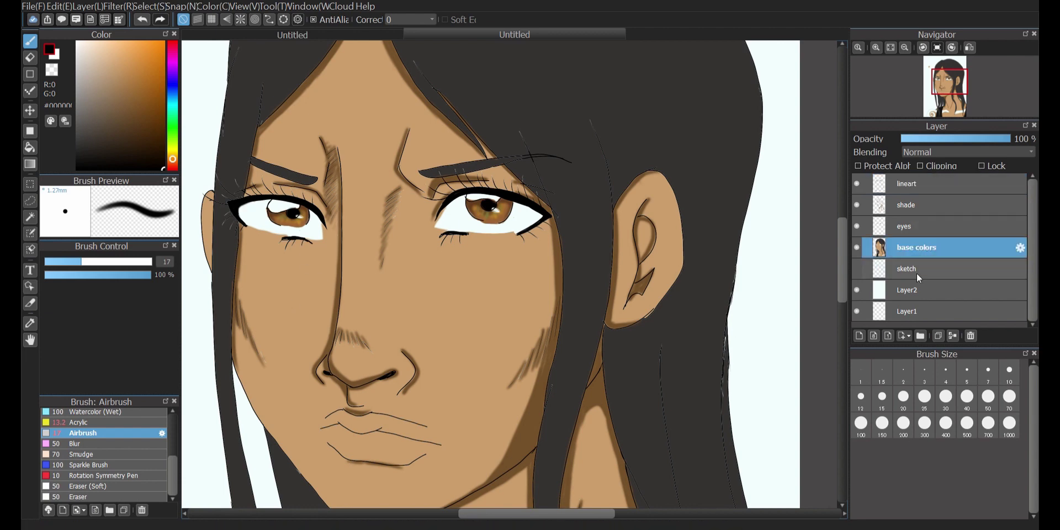
click(912, 229)
click(80, 98)
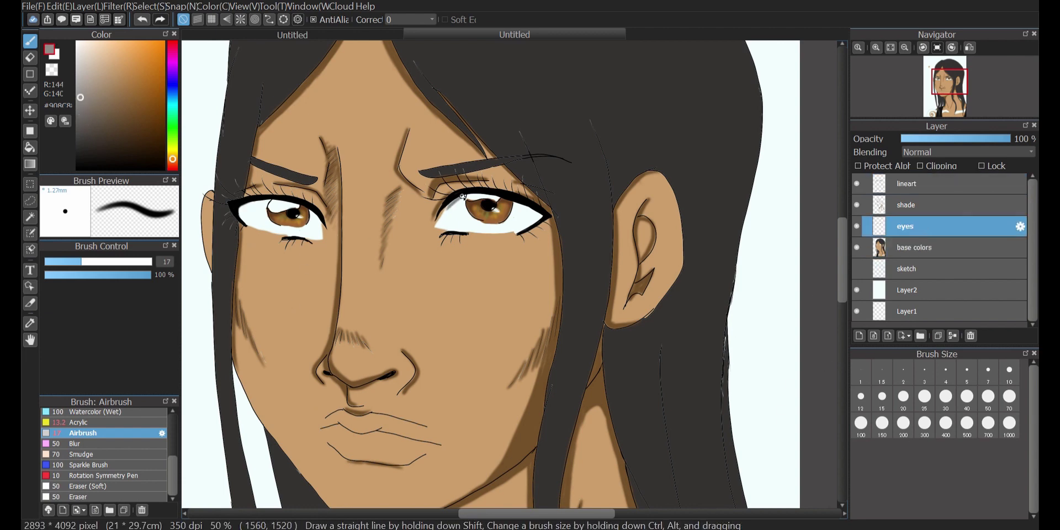
click(93, 275)
mouse_move(447, 209)
mouse_down()
mouse_move(462, 198)
mouse_move(465, 206)
mouse_up()
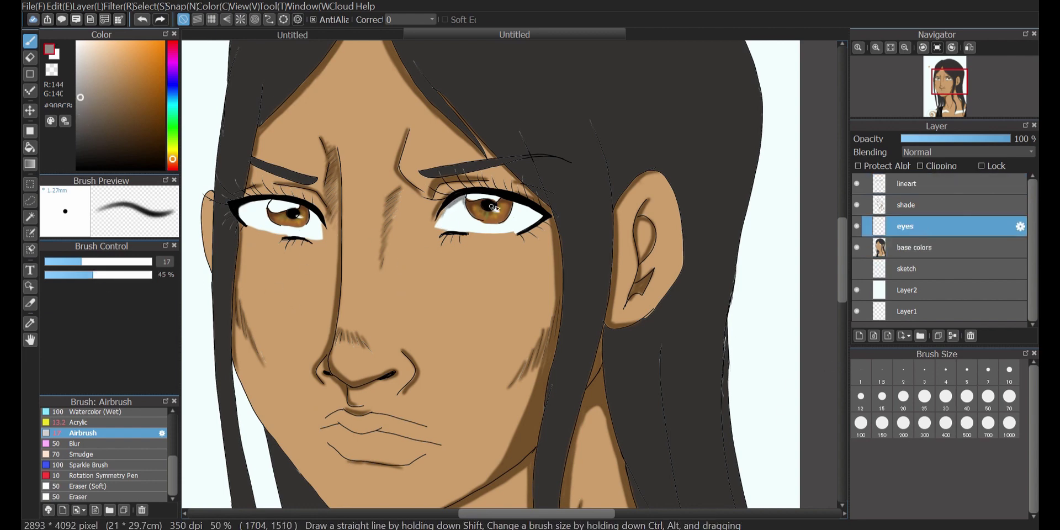
key(ctrl+z)
drag(449, 228, 443, 229)
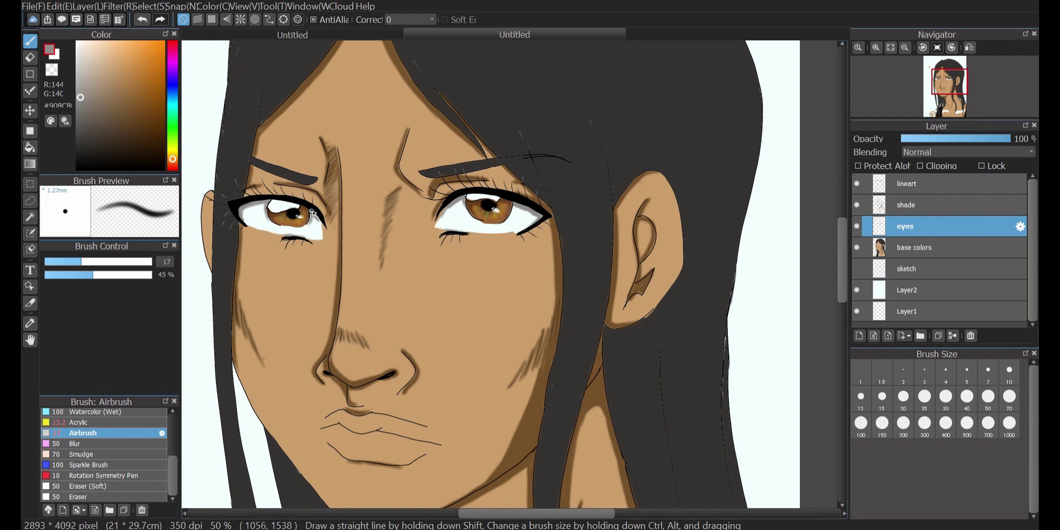
Shade the far eye's white under the upper lid, deepening it with a darker gray (R 111, G 108)
drag(257, 207, 252, 207)
key(ctrl+z)
click(80, 114)
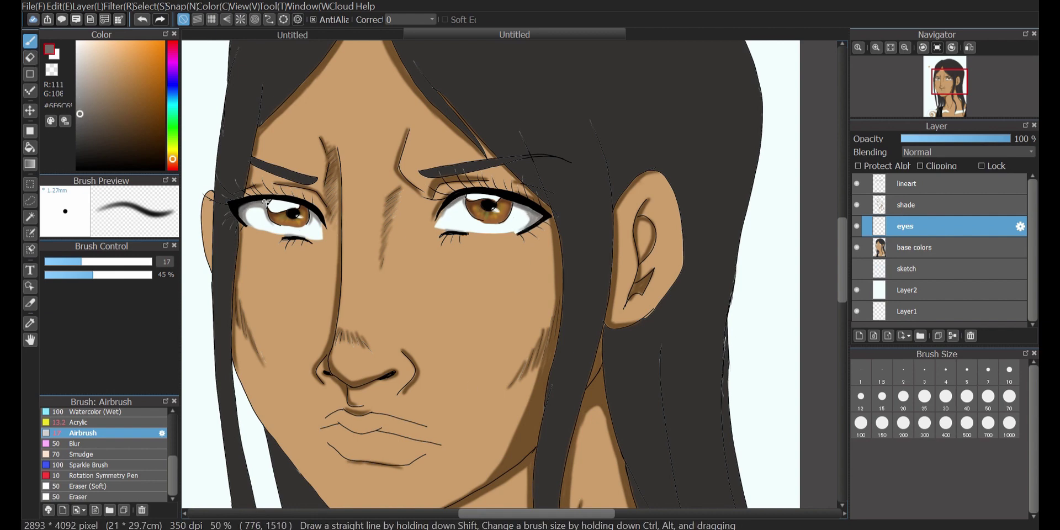
Touch up the skin edge around the near eye on the base colors layer with the sampled skin color and the eraser
click(30, 58)
click(916, 247)
right_click(486, 288)
click(32, 41)
key(e)
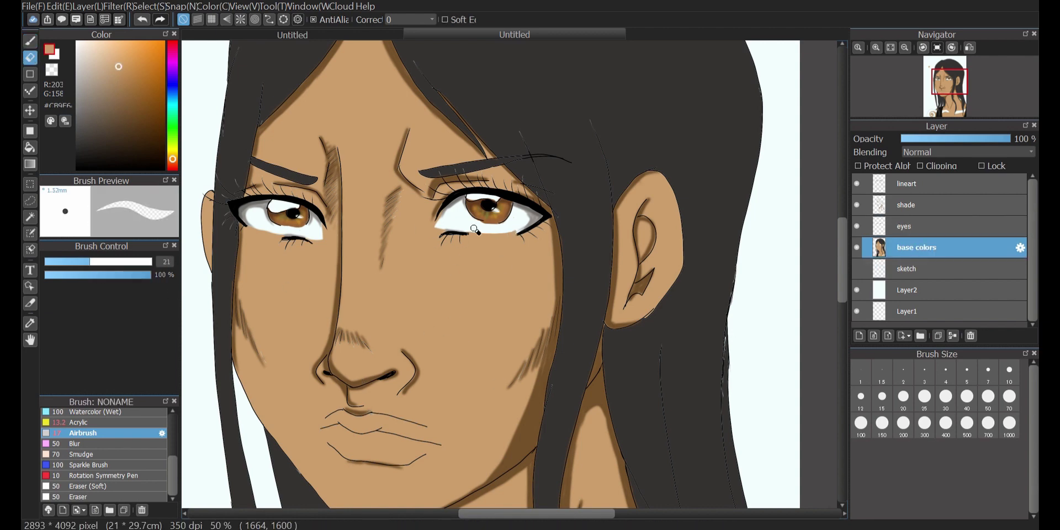
Erase the lower outline and rounded tip of the chest band beside the black collar on the lineart layer
click(913, 208)
drag(843, 292, 843, 368)
scroll(560, 501, left, 2)
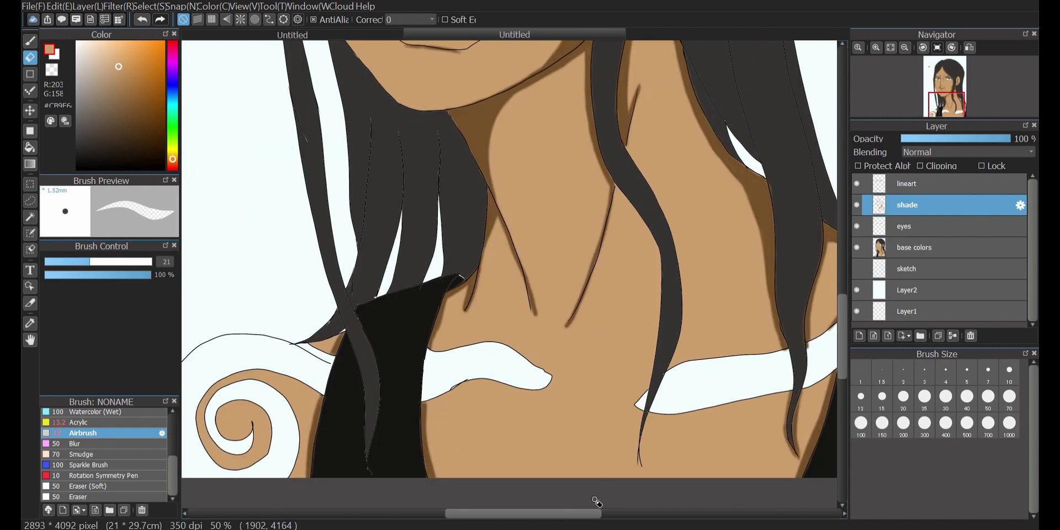
click(910, 268)
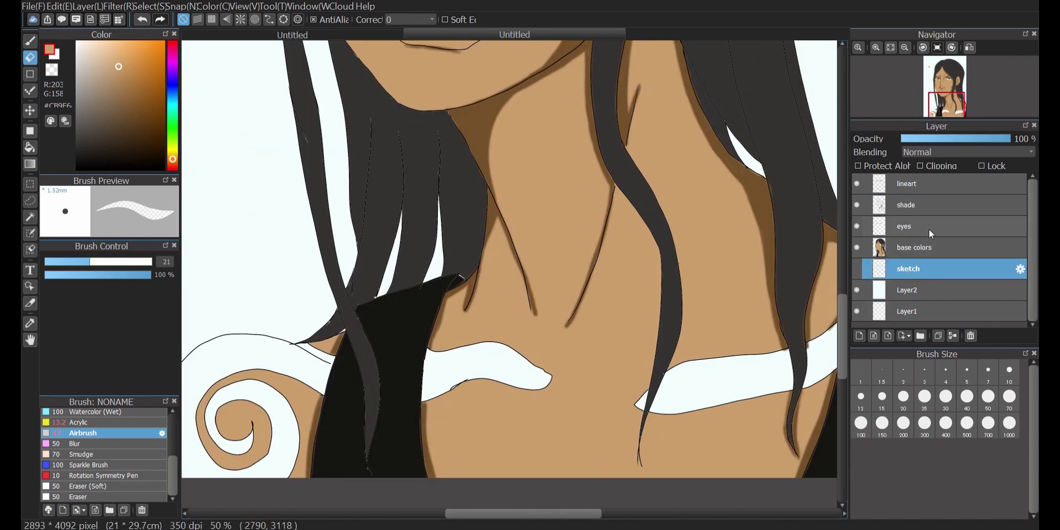
click(939, 183)
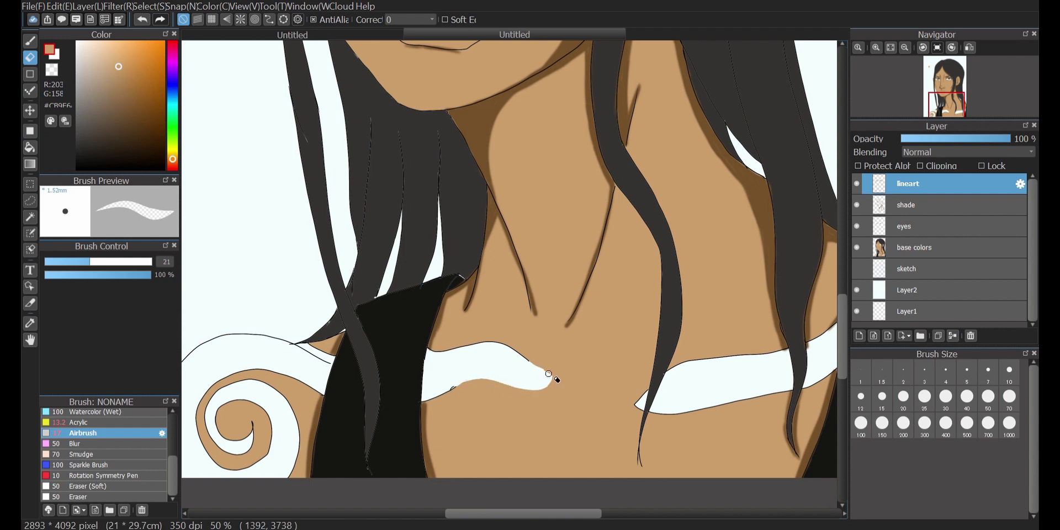
Redraw the band's lower edge and pointed tip in black with the Watercolor brush at size 2.6 and 40% opacity
key(b)
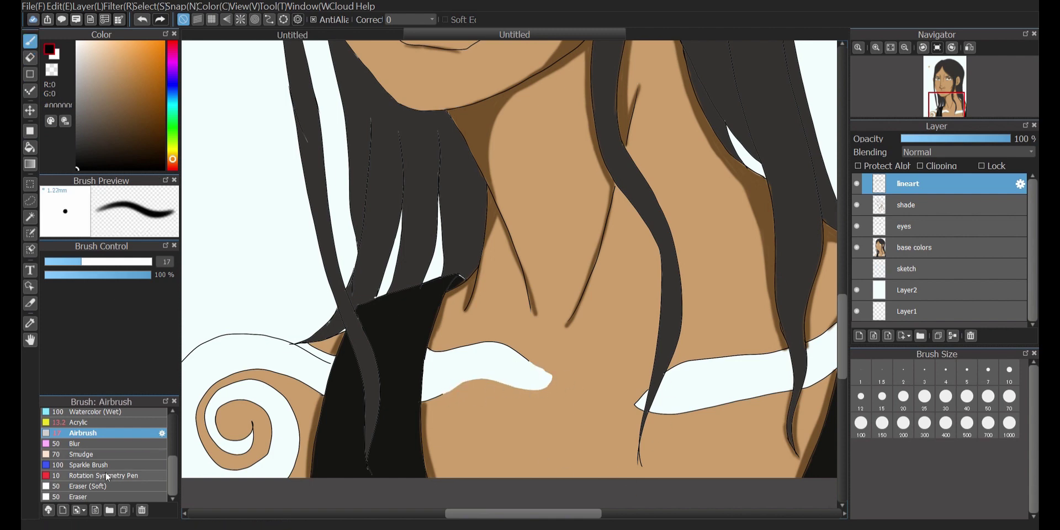
drag(54, 267, 52, 269)
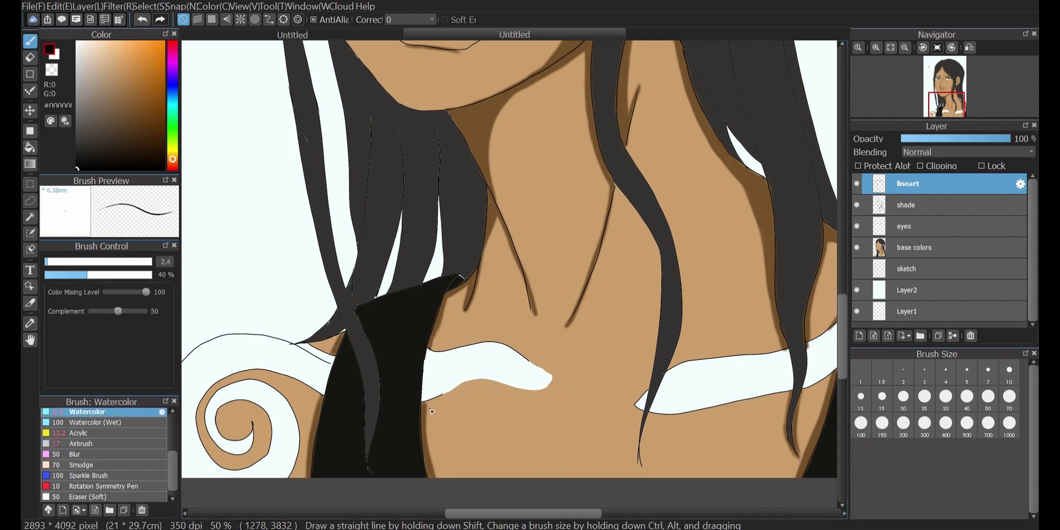
drag(443, 395, 558, 398)
key(ctrl+z)
key(ctrl+z)
key(ctrl+z)
drag(442, 396, 538, 395)
drag(529, 361, 542, 378)
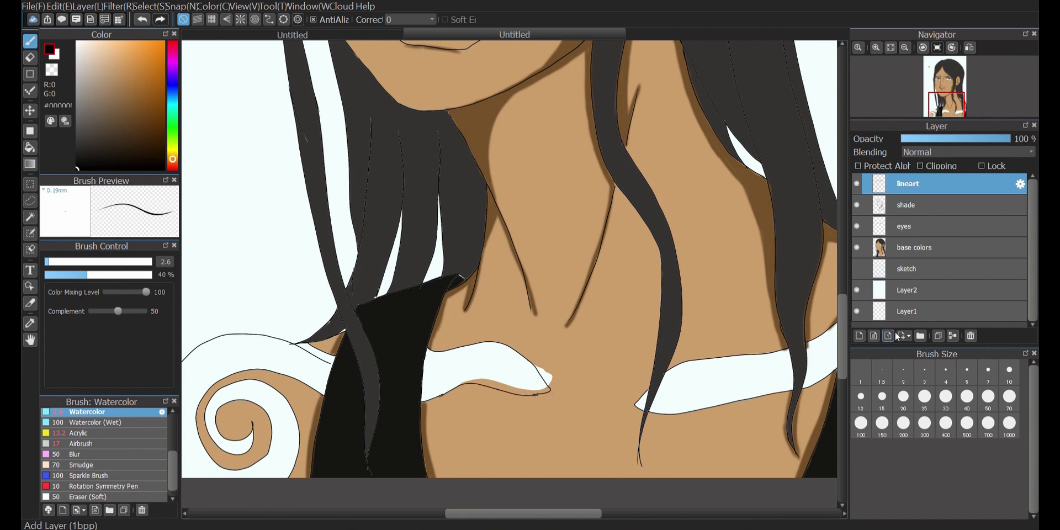
Fit the base color to the redrawn band tip, airbrushing sampled skin outside it and erasing the skin inside it
click(913, 205)
click(914, 248)
right_click(537, 342)
click(104, 444)
drag(545, 376, 553, 391)
click(30, 57)
drag(475, 382, 537, 389)
mouse_move(533, 362)
mouse_down()
mouse_move(551, 390)
mouse_move(493, 392)
mouse_move(544, 375)
mouse_up()
key(b)
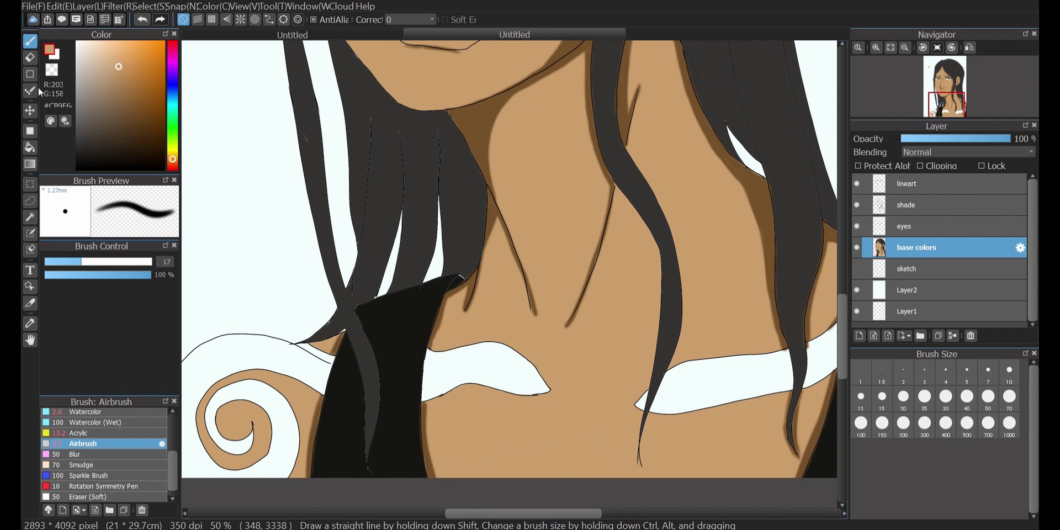
Erase the band's upper outline next to the collar on the lineart layer and redraw it in black with the Watercolor brush
click(30, 58)
click(925, 185)
drag(427, 359, 441, 351)
click(30, 41)
click(76, 169)
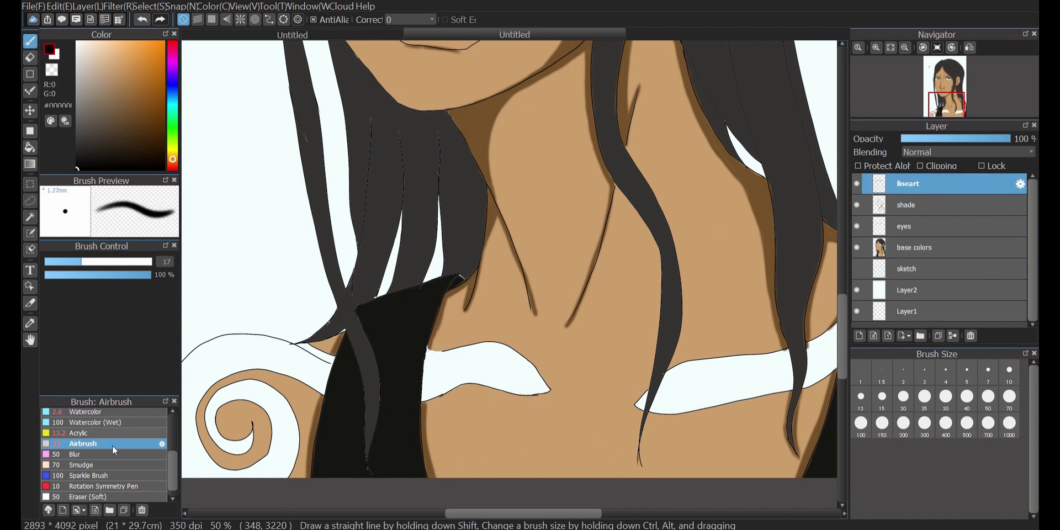
click(87, 412)
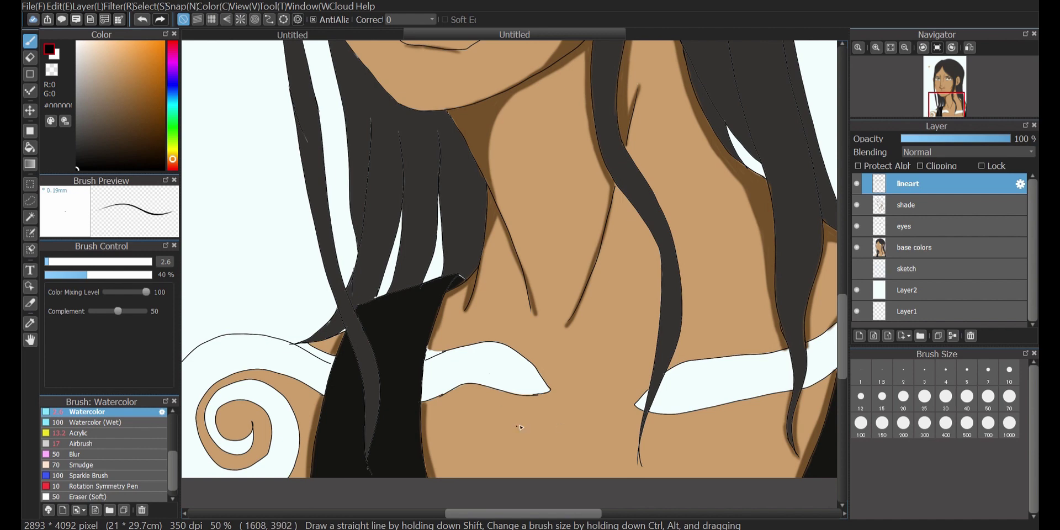
Airbrush the sampled skin color into the gap above the band beside the collar on the base colors layer
click(934, 253)
right_click(574, 332)
click(94, 445)
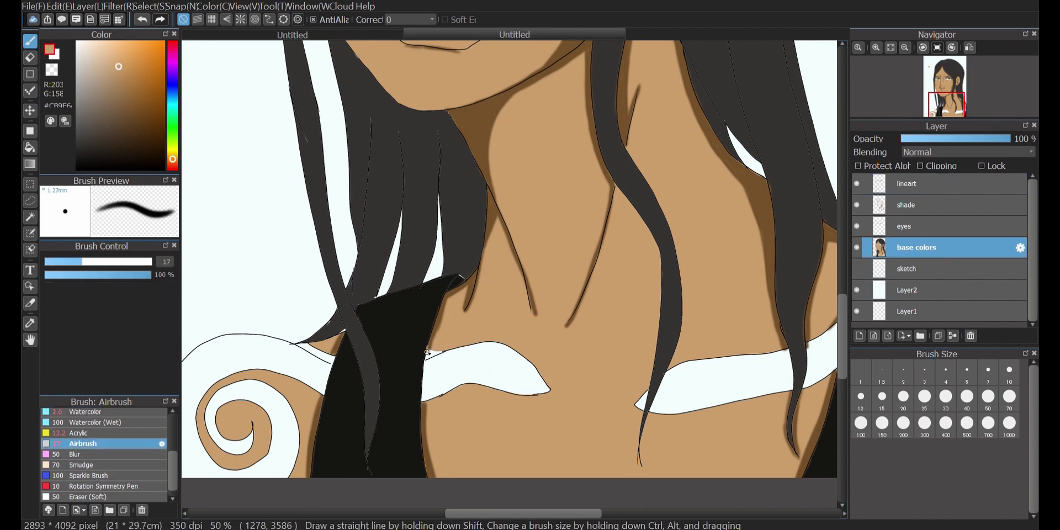
Fill both chest bands and the shoulder spiral with black on the base colors layer
click(77, 169)
click(30, 148)
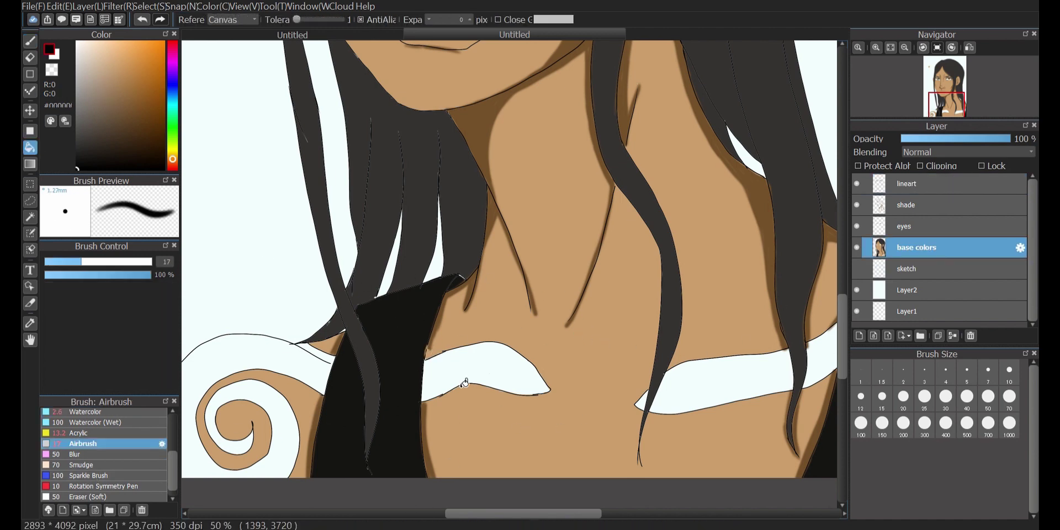
click(486, 367)
click(229, 362)
click(734, 395)
click(818, 364)
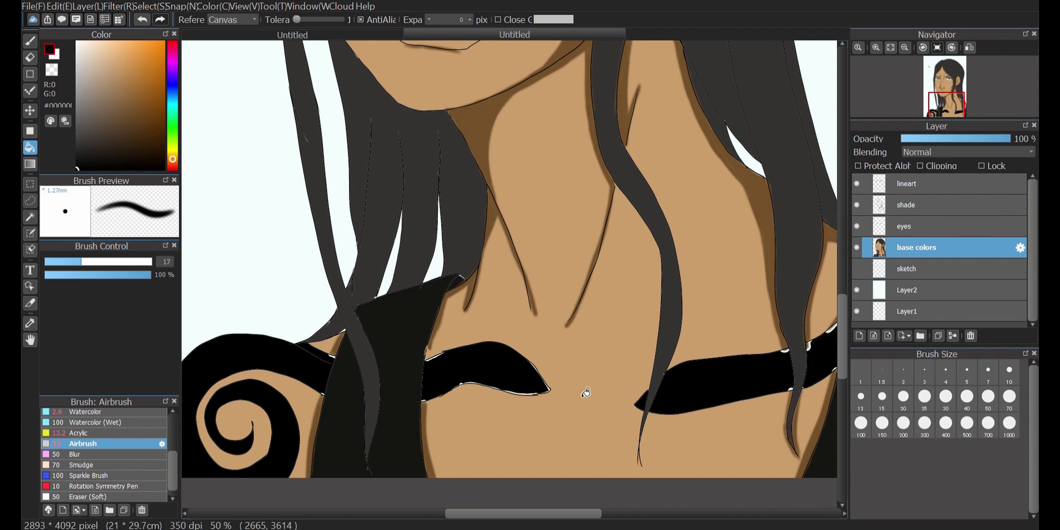
Paint over the leftover white slivers along the band edges in black with the Airbrush at size 17 and 100% opacity
click(30, 40)
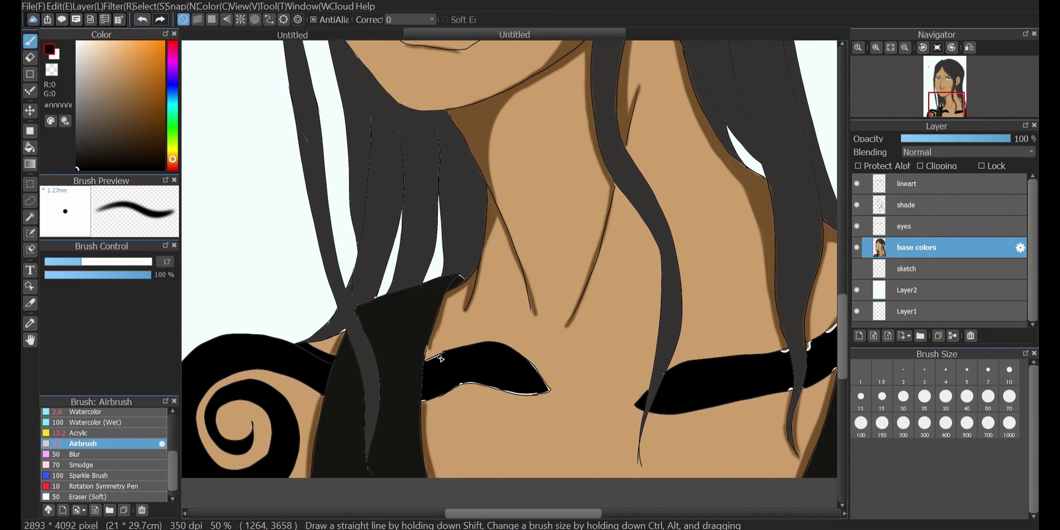
drag(491, 386, 541, 381)
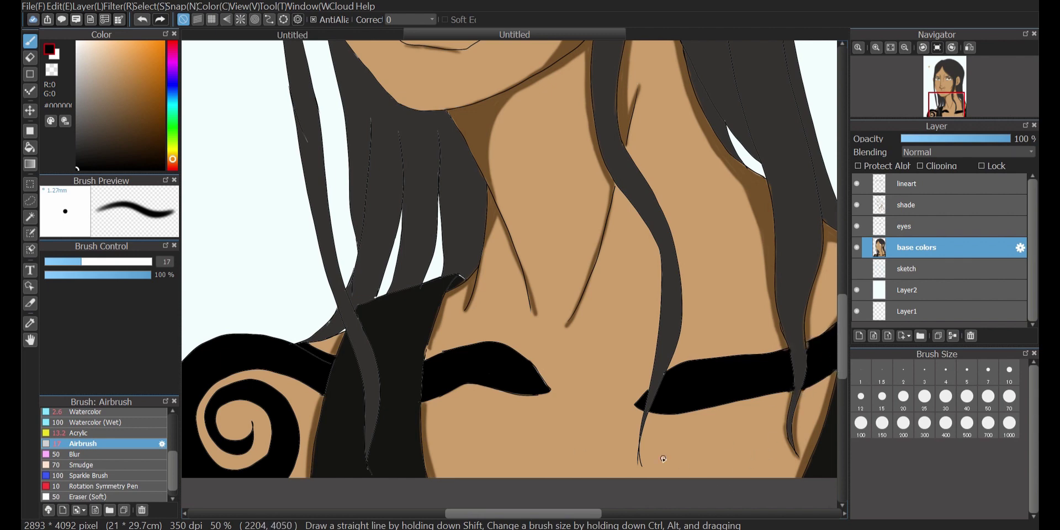
Shade the hair below the ear on the shade layer with a darkened hair gray (R 41, G 40), Airbrush size 27, 42% opacity
scroll(812, 381, right, 3)
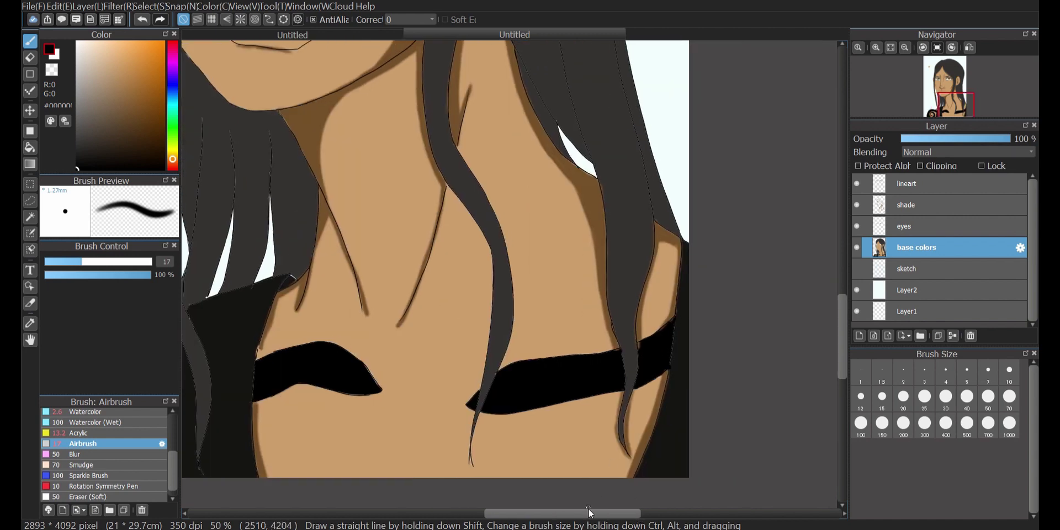
mouse_move(549, 517)
mouse_down()
mouse_move(514, 519)
mouse_move(549, 518)
mouse_up()
click(923, 209)
alt+click(314, 143)
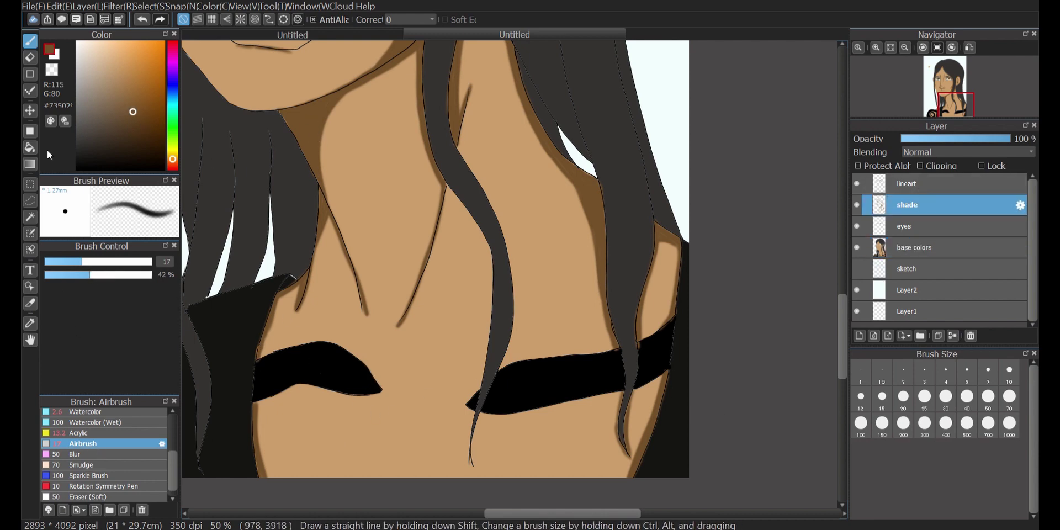
key(e)
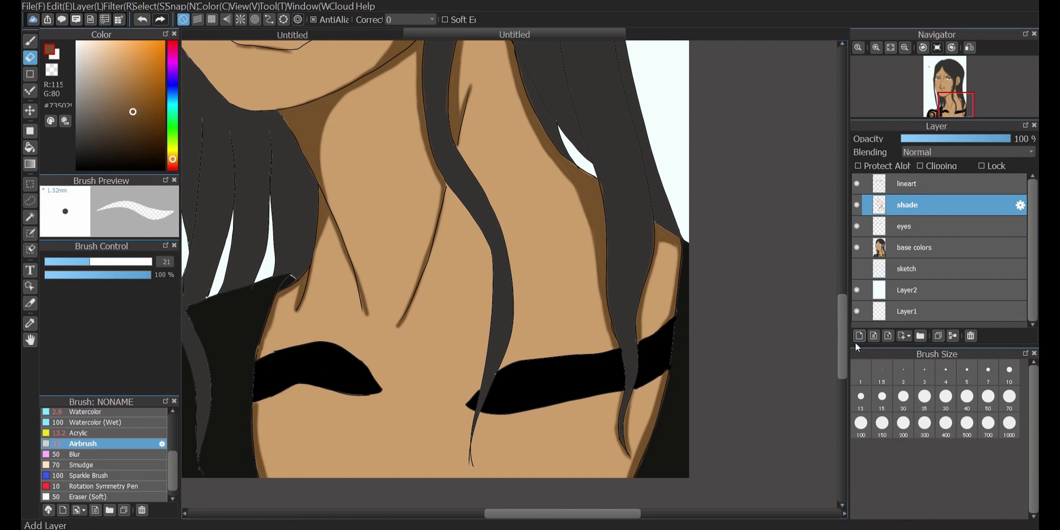
scroll(832, 335, up, 5)
key(b)
alt+click(476, 168)
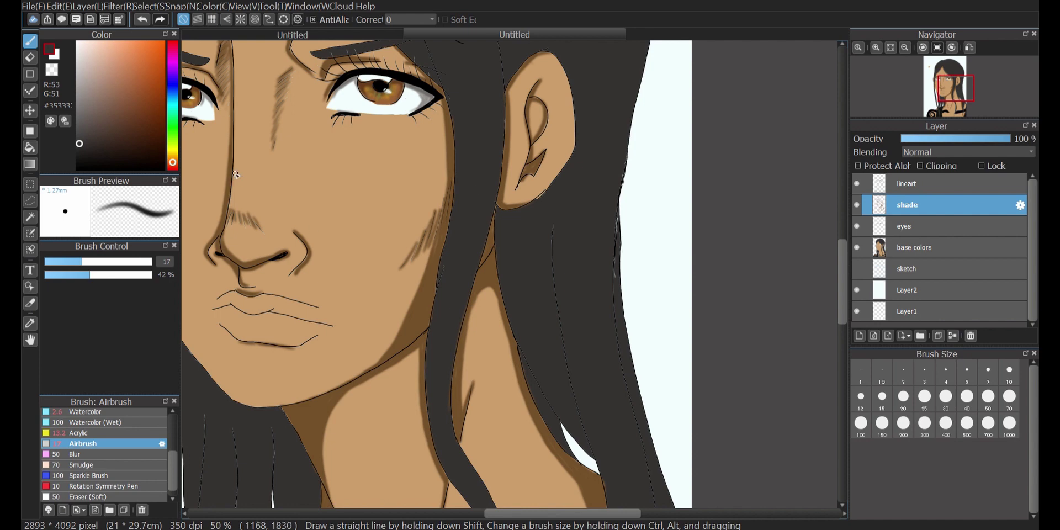
click(79, 146)
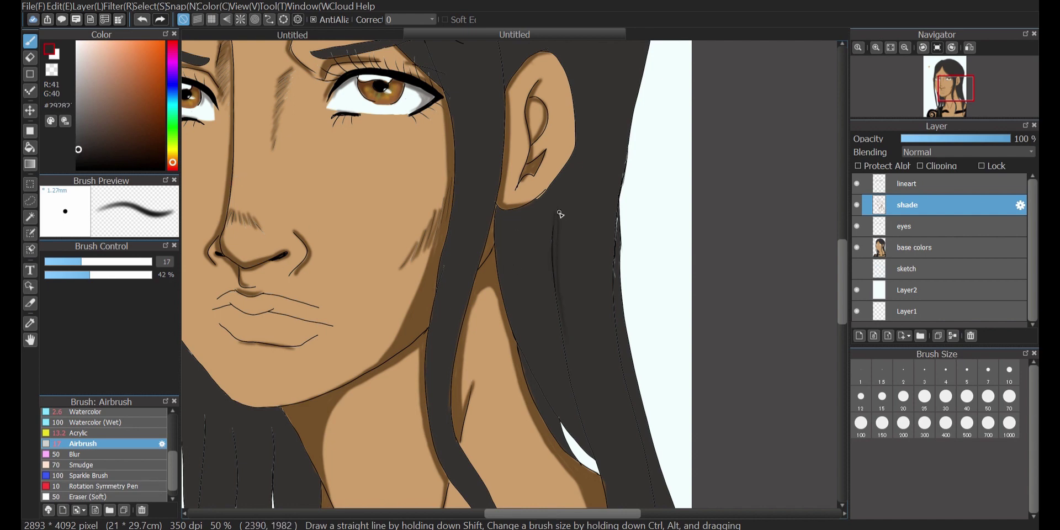
click(101, 262)
drag(556, 221, 592, 439)
drag(617, 223, 646, 457)
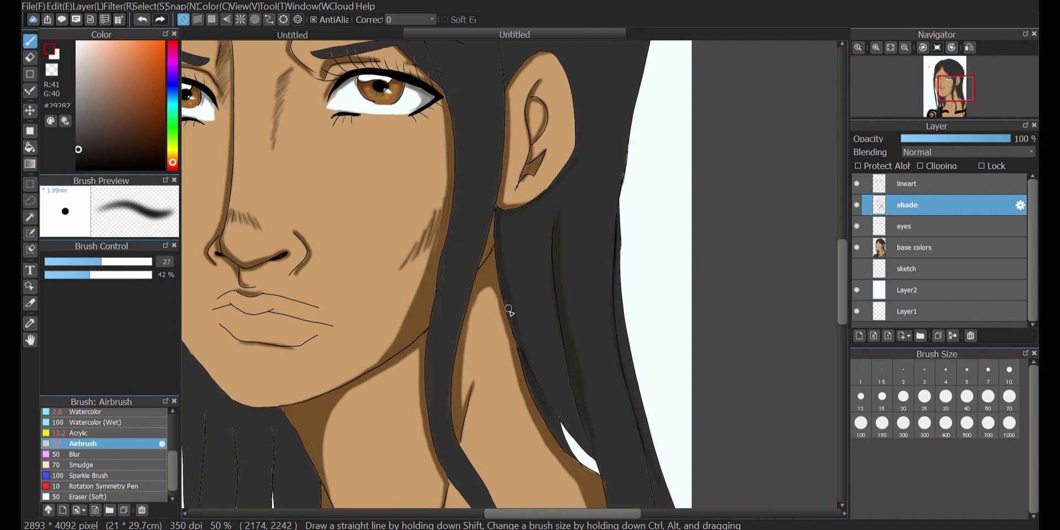
Shade the hair around the ear, above the near eyebrow and along the strand beside the cheek with the dark gray
scroll(613, 167, up, 5)
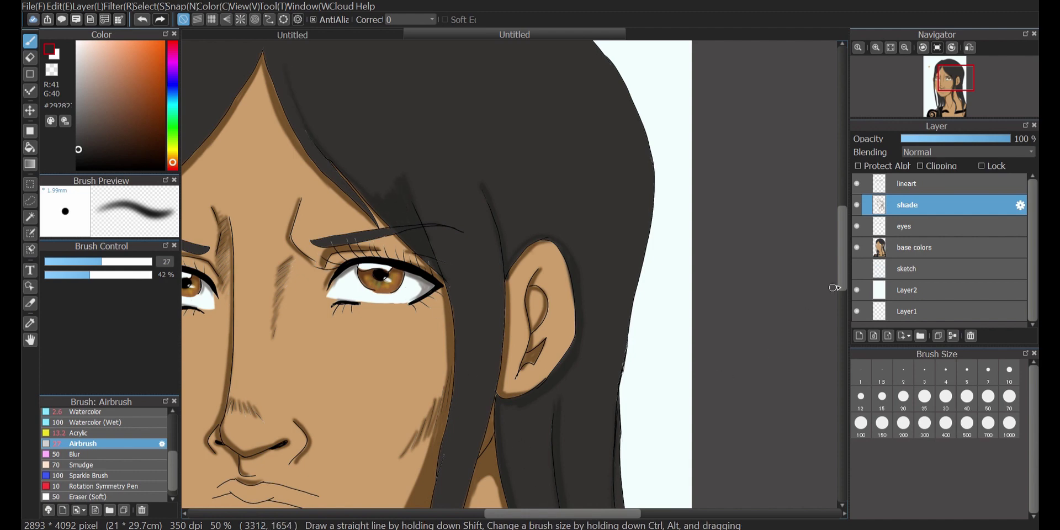
drag(841, 288, 842, 319)
mouse_move(453, 239)
mouse_down()
mouse_move(459, 230)
mouse_move(469, 308)
mouse_move(444, 419)
mouse_up()
drag(451, 270, 448, 428)
drag(492, 260, 499, 176)
key(ctrl+z)
mouse_move(469, 305)
mouse_down()
mouse_move(469, 260)
mouse_move(442, 301)
mouse_move(496, 200)
mouse_up()
drag(445, 470, 433, 437)
drag(448, 264, 460, 165)
Shade the long hair behind the neck down to the shoulder, and erase the overspill from the adjoining skin
drag(839, 305, 839, 338)
drag(551, 245, 587, 291)
drag(574, 251, 563, 198)
drag(552, 239, 540, 213)
drag(550, 189, 565, 288)
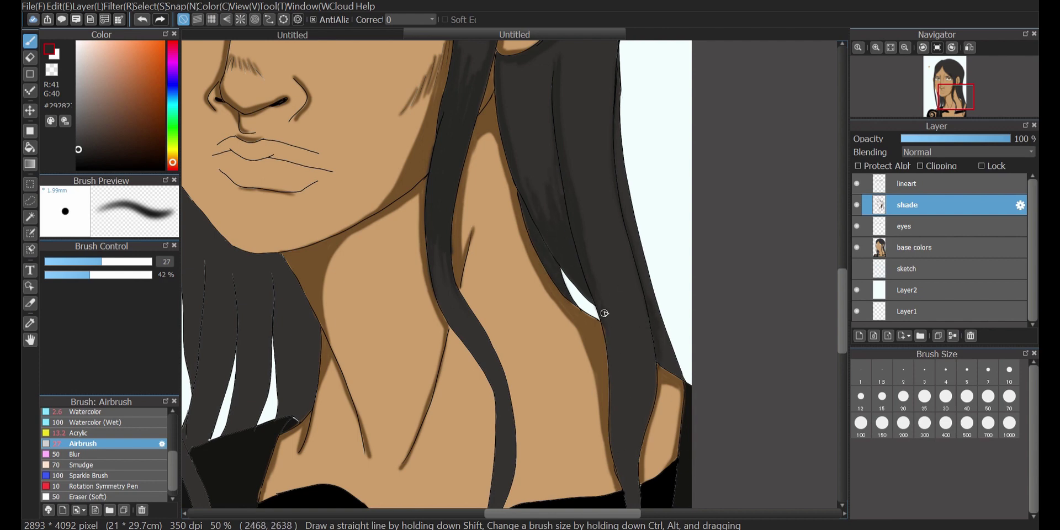
mouse_move(605, 313)
mouse_down()
mouse_move(615, 392)
mouse_move(651, 334)
mouse_move(616, 381)
mouse_move(637, 288)
mouse_up()
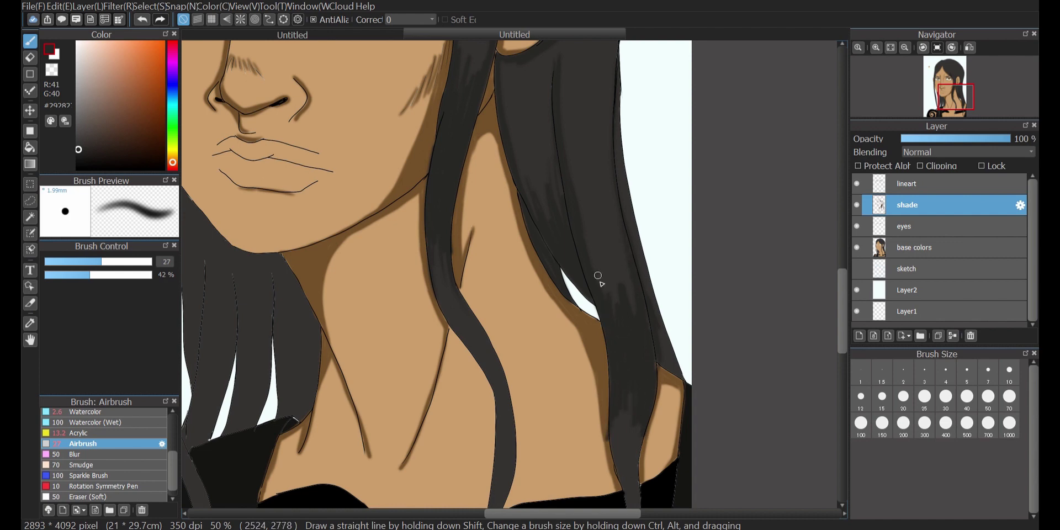
mouse_move(639, 403)
mouse_down()
mouse_move(615, 428)
mouse_move(635, 329)
mouse_up()
key(e)
drag(608, 439, 607, 432)
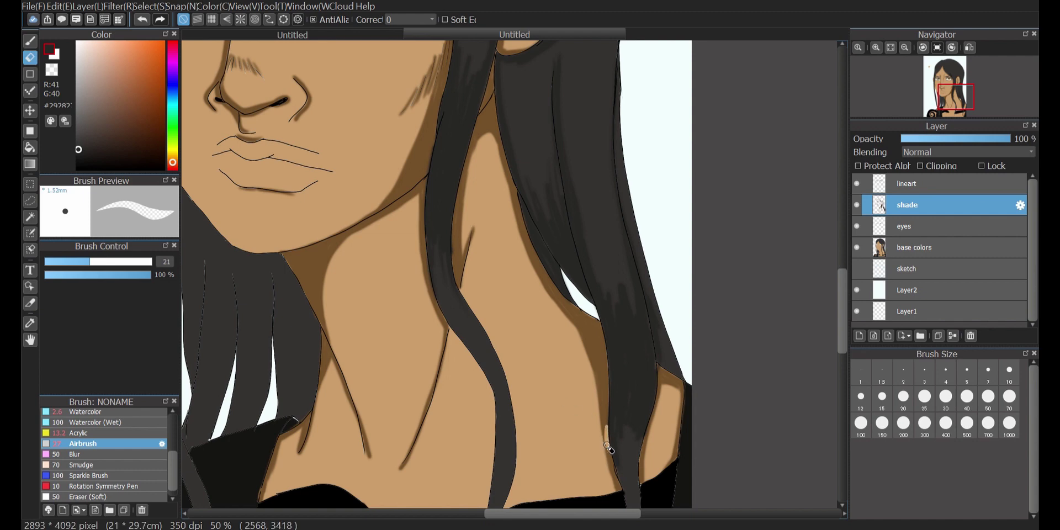
Shade the lower front strand over the chest and the hair strands hanging below the jaw with the dark gray Airbrush
key(b)
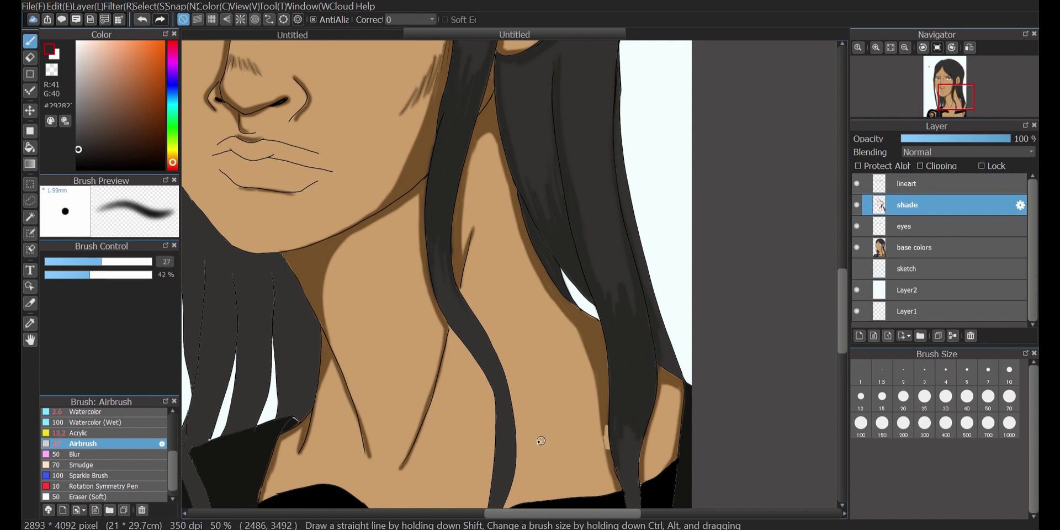
mouse_move(289, 278)
mouse_down()
mouse_move(315, 365)
mouse_move(302, 415)
mouse_move(304, 325)
mouse_up()
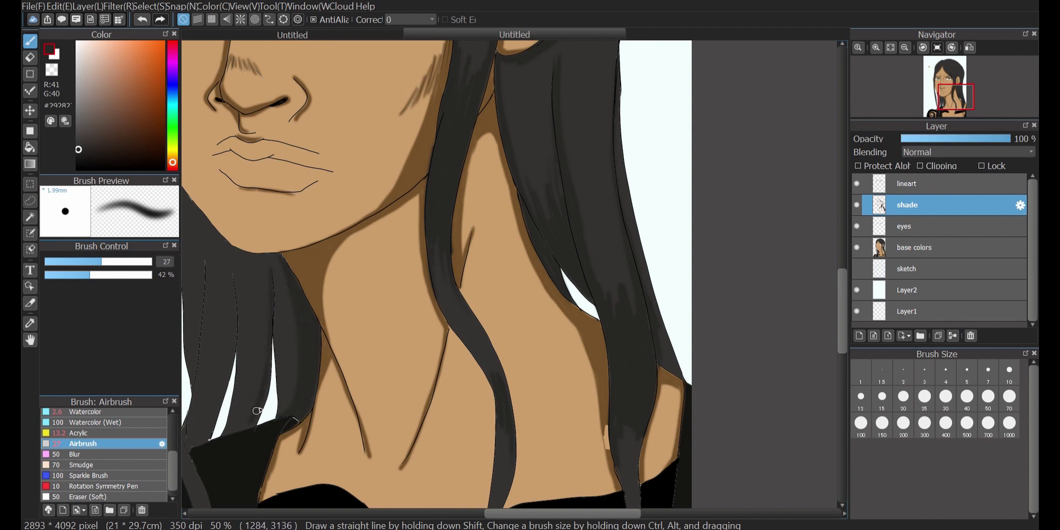
drag(231, 273, 235, 368)
drag(212, 420, 194, 448)
drag(205, 265, 196, 379)
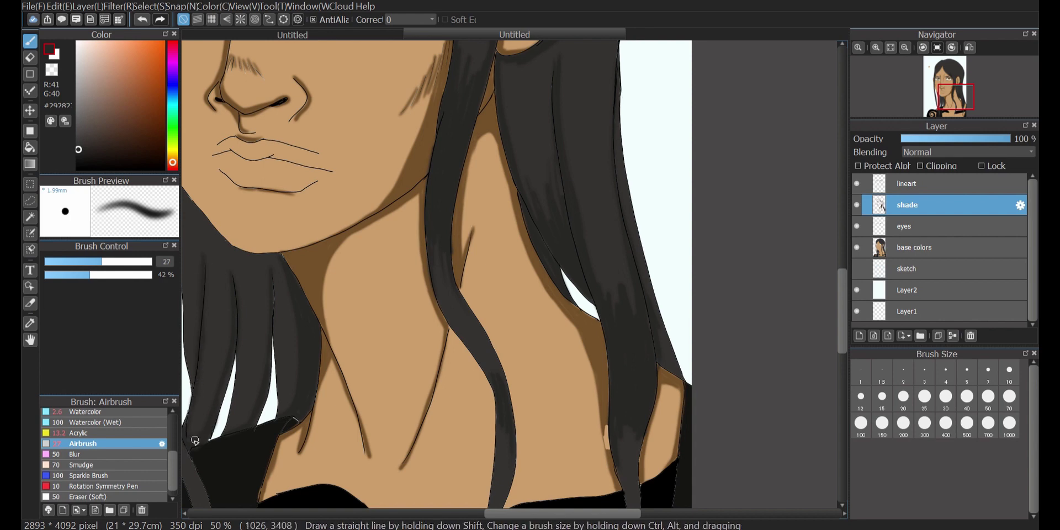
drag(274, 324, 280, 392)
drag(543, 519, 491, 520)
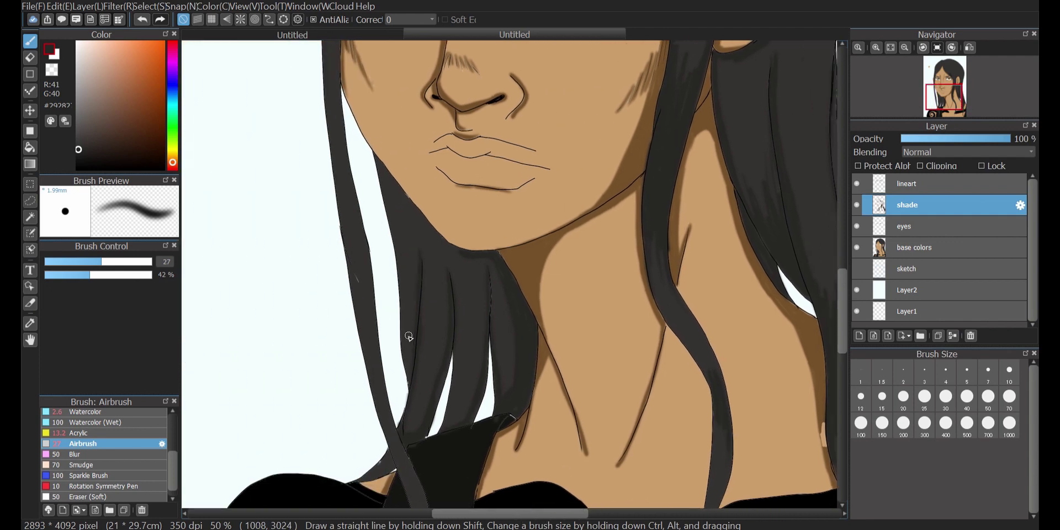
mouse_move(442, 319)
mouse_down()
mouse_move(430, 408)
mouse_move(427, 383)
mouse_move(472, 376)
mouse_move(456, 369)
mouse_move(480, 356)
mouse_up()
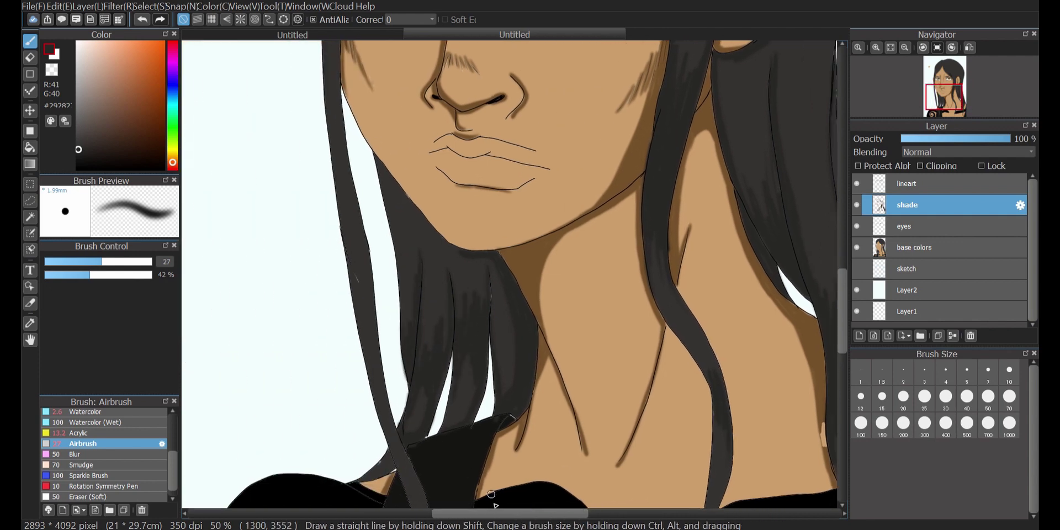
Shade the hair beneath the jaw and the thin strand hanging beside the far cheek with the dark gray
drag(377, 155, 462, 252)
drag(411, 212, 470, 259)
mouse_move(333, 99)
mouse_down()
mouse_move(339, 186)
mouse_move(364, 238)
mouse_up()
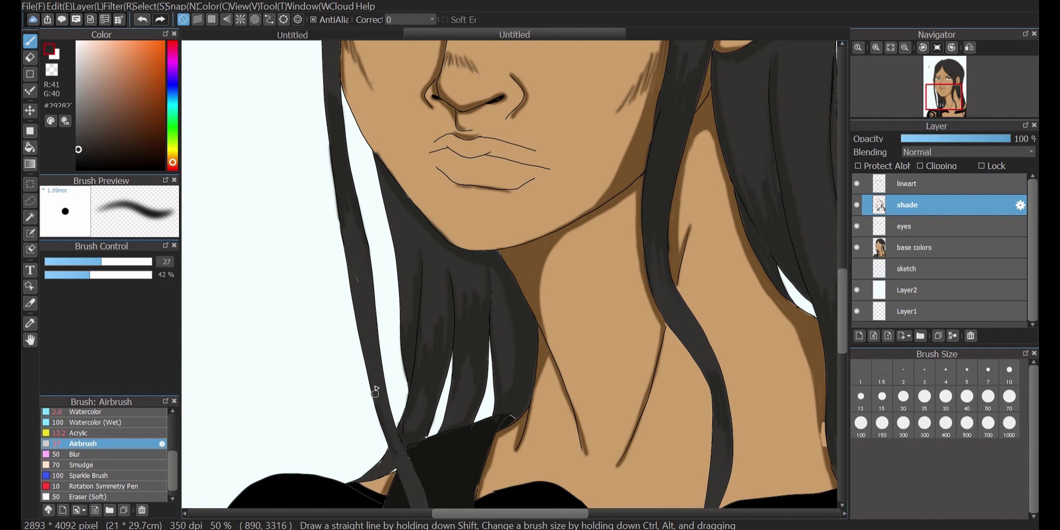
drag(391, 453, 353, 482)
Erase the gray overspill along the jaw and touch up the skin shadow beside the long hair with the sampled shadow color
click(30, 58)
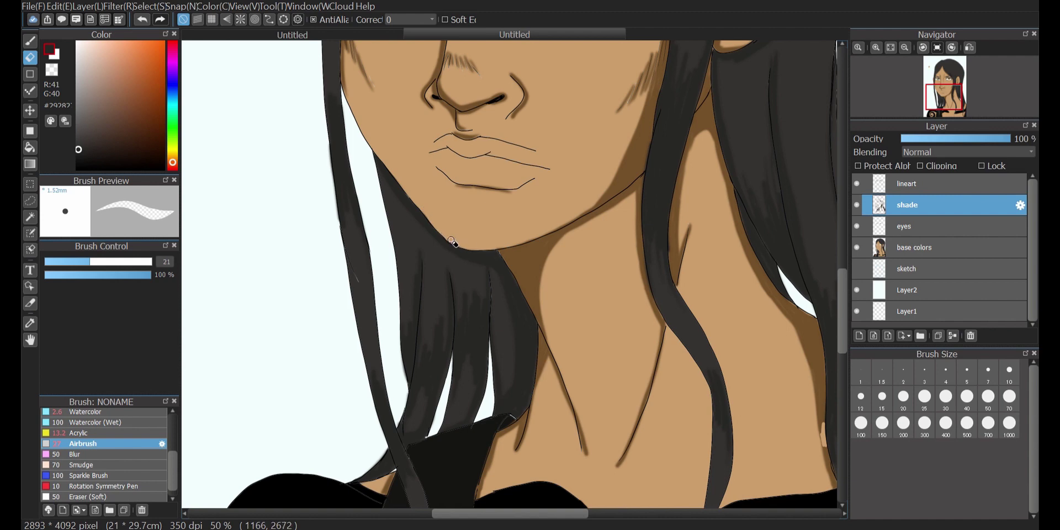
right_click(821, 370)
click(30, 41)
drag(823, 426, 825, 450)
Resample the dark hair gray and shade the far temple strand and the hairline around the forehead
right_click(483, 339)
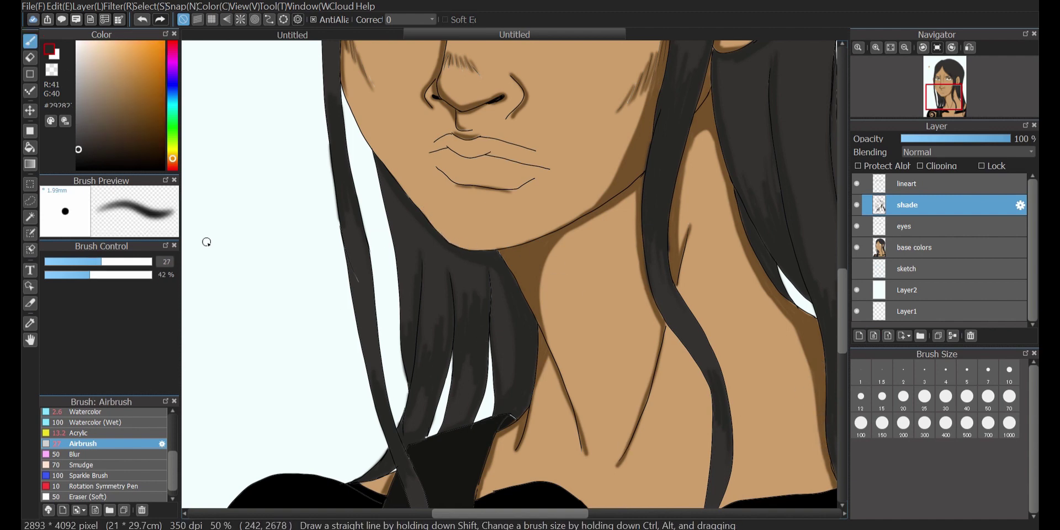
drag(843, 336, 844, 266)
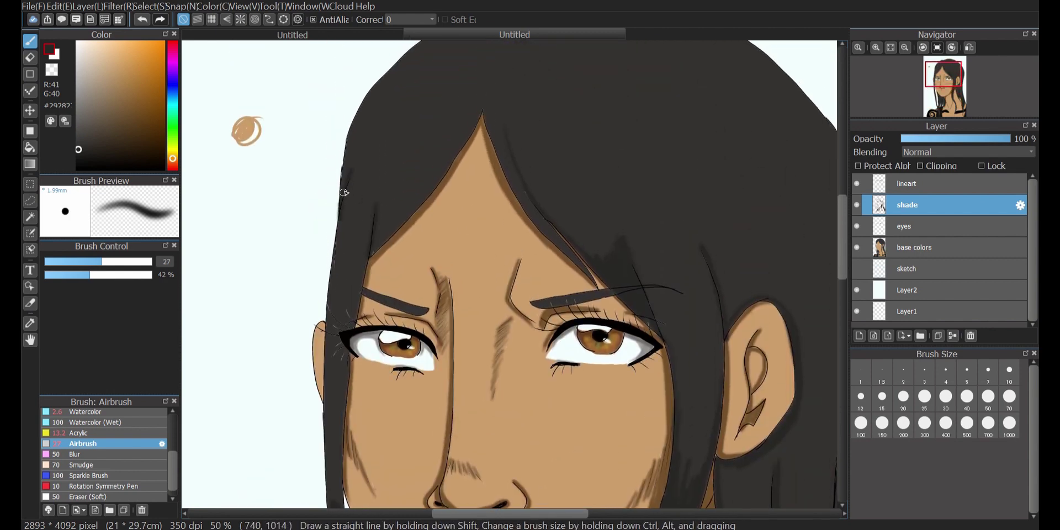
mouse_move(328, 326)
mouse_down()
mouse_move(339, 364)
mouse_move(336, 356)
mouse_move(312, 428)
mouse_move(368, 248)
mouse_move(335, 446)
mouse_move(354, 284)
mouse_up()
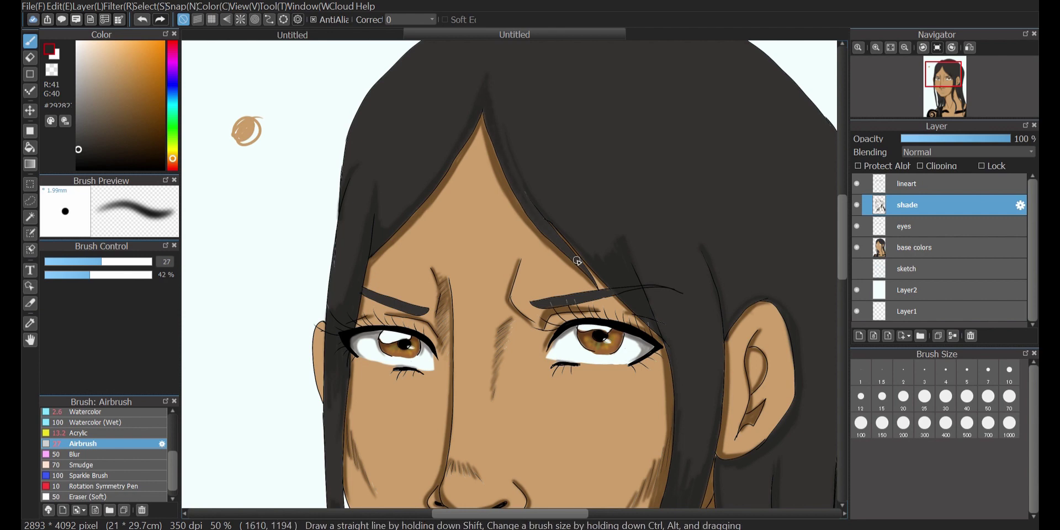
Shade the hair behind the near ear with vertical dark gray strokes
drag(843, 276, 842, 325)
drag(586, 514, 661, 515)
drag(848, 316, 845, 269)
mouse_move(485, 426)
mouse_down()
mouse_move(504, 337)
mouse_move(492, 430)
mouse_move(510, 398)
mouse_move(519, 408)
mouse_move(483, 420)
mouse_up()
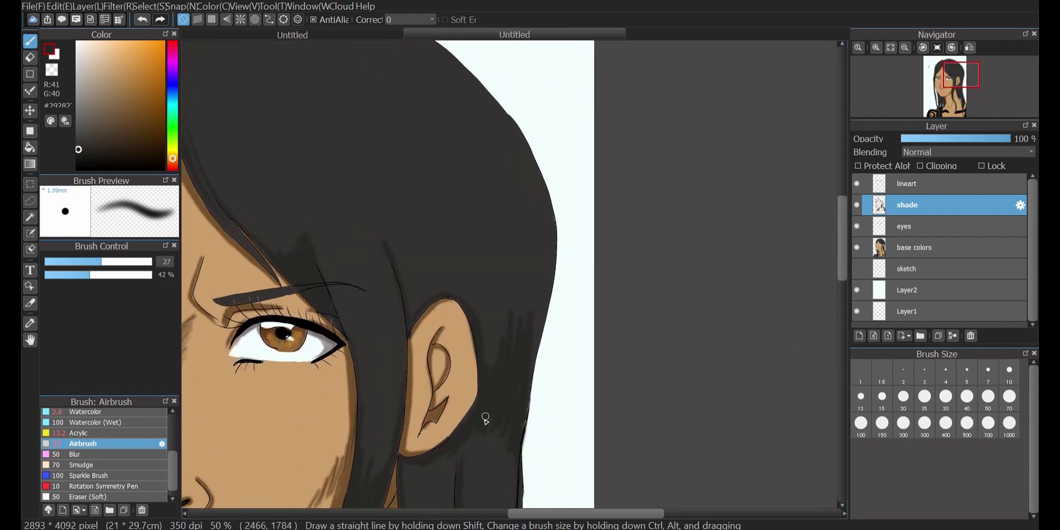
Shade the outer edge of the crown down the back of the head and the notch at the top parting
drag(844, 257, 844, 233)
drag(588, 515, 562, 514)
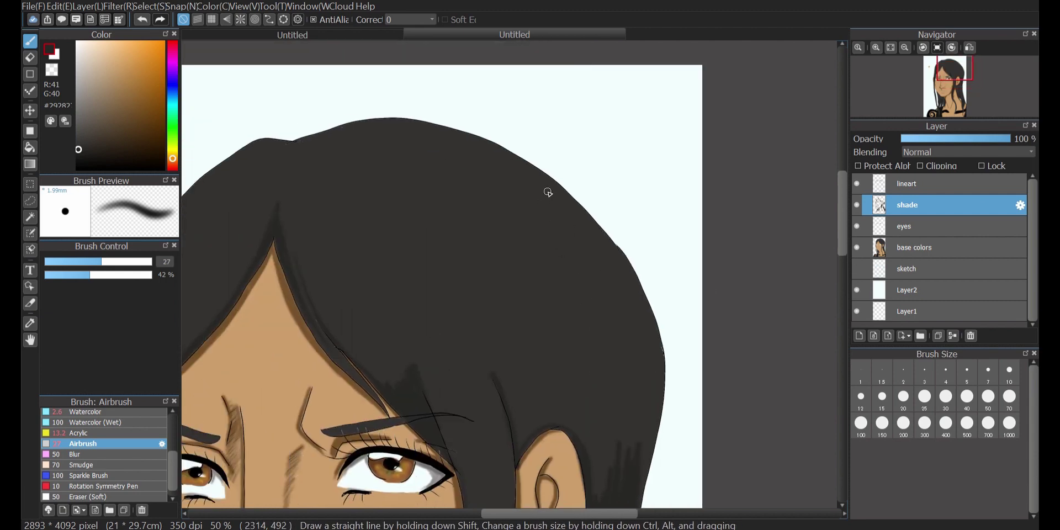
mouse_move(533, 168)
mouse_down()
mouse_move(641, 447)
mouse_move(555, 186)
mouse_move(634, 347)
mouse_move(652, 433)
mouse_move(610, 276)
mouse_move(634, 293)
mouse_move(611, 246)
mouse_move(642, 399)
mouse_up()
mouse_move(275, 142)
mouse_down()
mouse_move(298, 152)
mouse_move(289, 147)
mouse_move(350, 131)
mouse_up()
drag(606, 515, 563, 514)
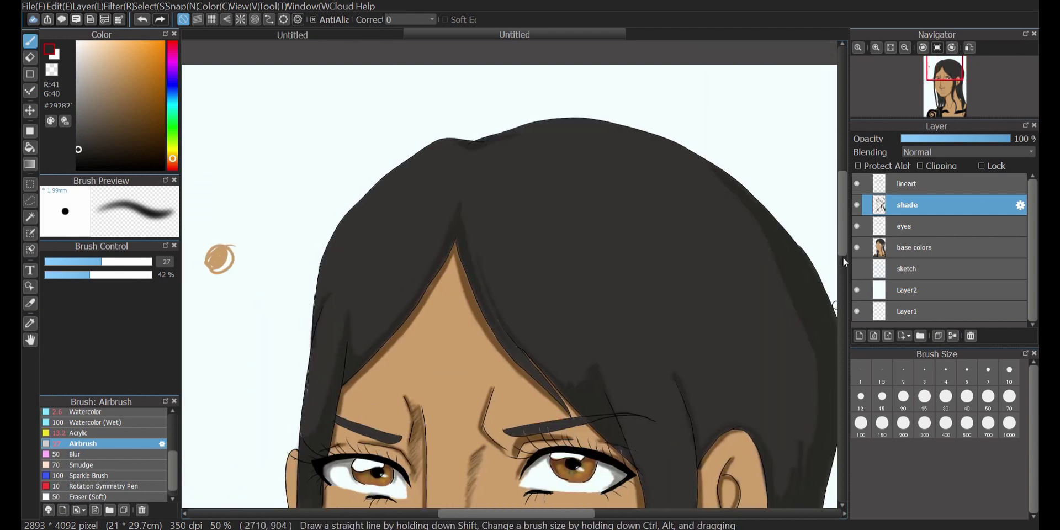
Pick a lighter gray (R 109, G 108) for the hair highlights
drag(843, 249, 843, 273)
drag(77, 131, 76, 116)
click(77, 115)
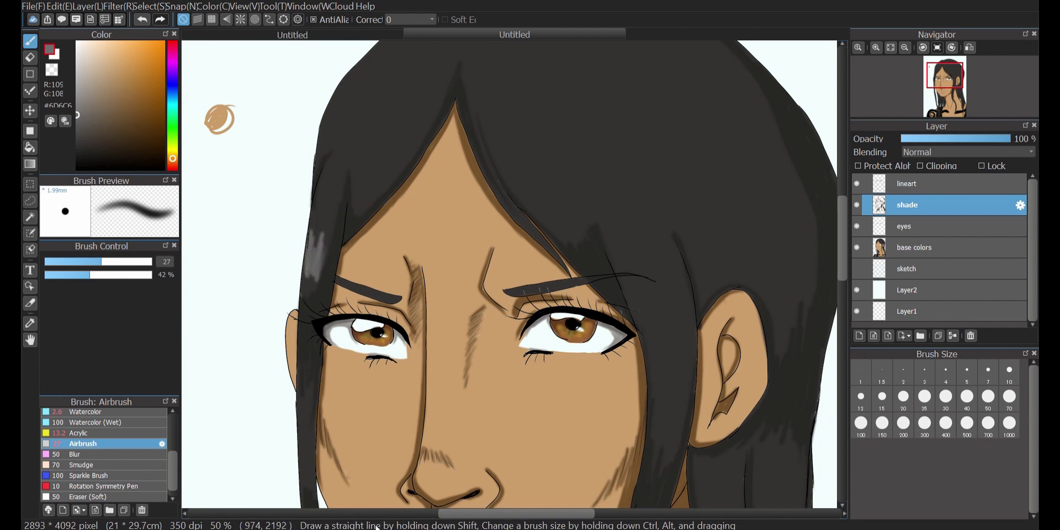
Try light gray highlight strokes on the face-framing strands at Airbrush size 27, and undo them
scroll(845, 291, down, 3)
mouse_move(662, 316)
mouse_down()
mouse_move(664, 217)
mouse_move(676, 311)
mouse_up()
key(ctrl+z)
key(ctrl+z)
mouse_move(645, 182)
mouse_down()
mouse_move(657, 234)
mouse_move(684, 230)
mouse_move(664, 231)
mouse_move(659, 260)
mouse_up()
key(ctrl+z)
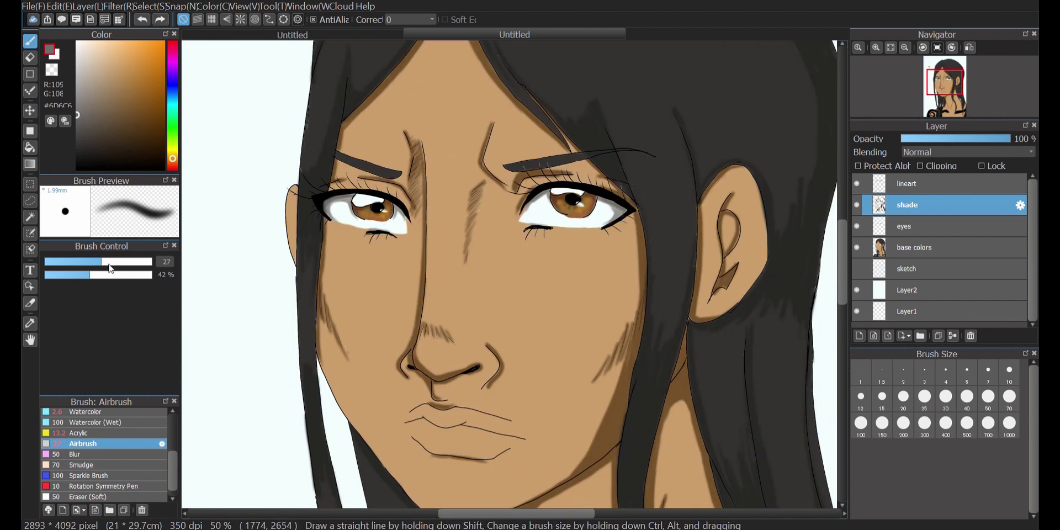
Set the Airbrush size to 43 and highlight the far temple strand and the strand in front of the near ear
drag(102, 262, 118, 262)
drag(316, 85, 314, 130)
drag(658, 205, 685, 268)
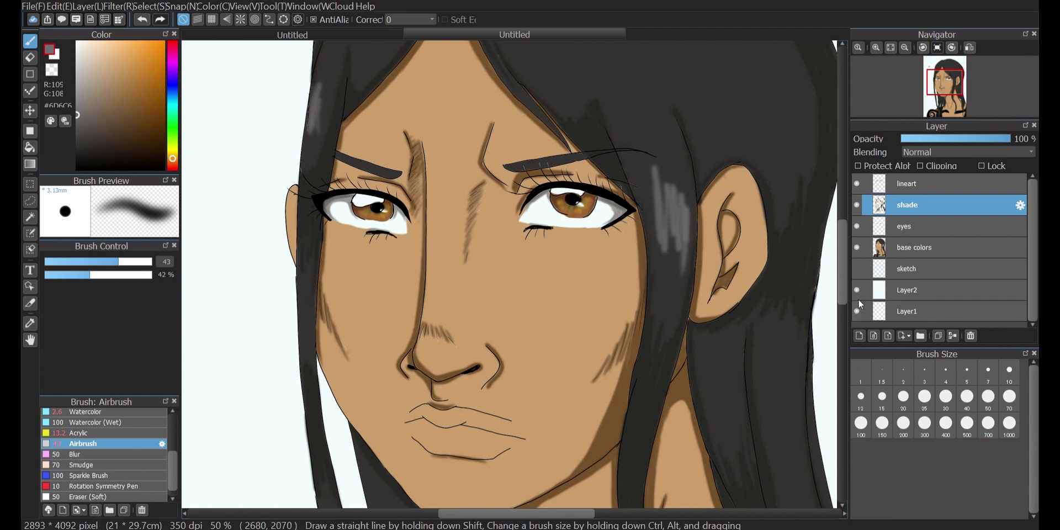
Add light gray highlights to the long hair behind the neck and along the wavy front strand
scroll(784, 220, down, 3)
drag(779, 216, 802, 280)
mouse_move(709, 170)
mouse_down()
mouse_move(706, 149)
mouse_move(732, 203)
mouse_up()
drag(840, 278, 840, 301)
drag(648, 241, 671, 276)
drag(692, 379, 685, 449)
Add light gray highlights to the thin strand beside the far cheek and the hair strands hanging below the jaw
drag(332, 204, 349, 287)
drag(390, 423, 399, 485)
drag(396, 340, 389, 358)
drag(437, 316, 435, 335)
mouse_move(372, 149)
mouse_down()
mouse_move(378, 224)
mouse_move(410, 253)
mouse_up()
drag(440, 210, 440, 220)
drag(473, 242, 479, 301)
drag(842, 352, 842, 378)
mouse_move(818, 252)
mouse_down()
mouse_move(827, 310)
mouse_move(843, 271)
mouse_up()
Brush light gray highlights onto the crown and both sides of the forehead parting, undoing the misplaced strokes
drag(563, 514, 600, 513)
drag(843, 301, 842, 219)
drag(352, 191, 390, 243)
mouse_move(381, 205)
mouse_down()
mouse_move(414, 257)
mouse_move(481, 268)
mouse_up()
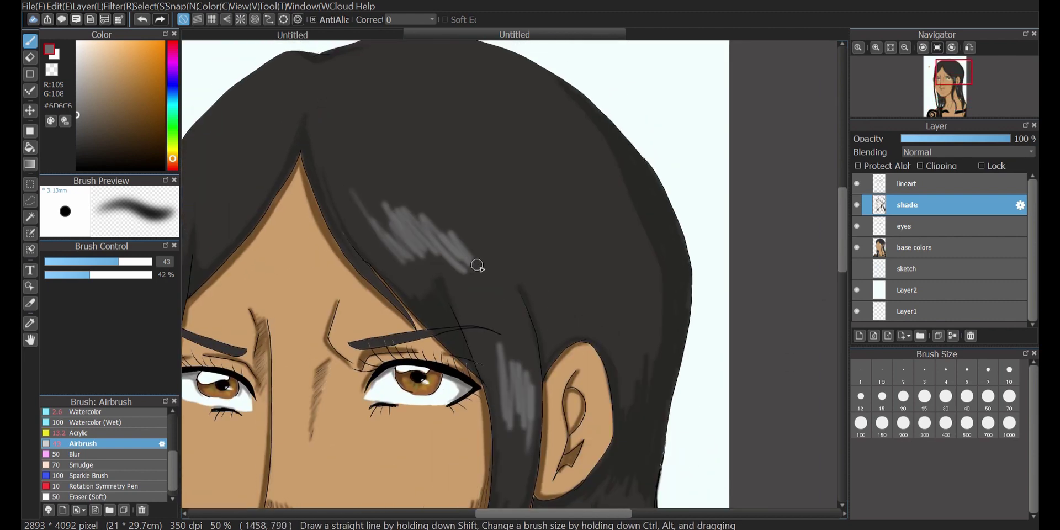
key(ctrl+z)
mouse_move(366, 147)
mouse_down()
mouse_move(460, 167)
mouse_move(475, 93)
mouse_move(501, 196)
mouse_up()
key(ctrl+minus)
scroll(214, 206, down, 3)
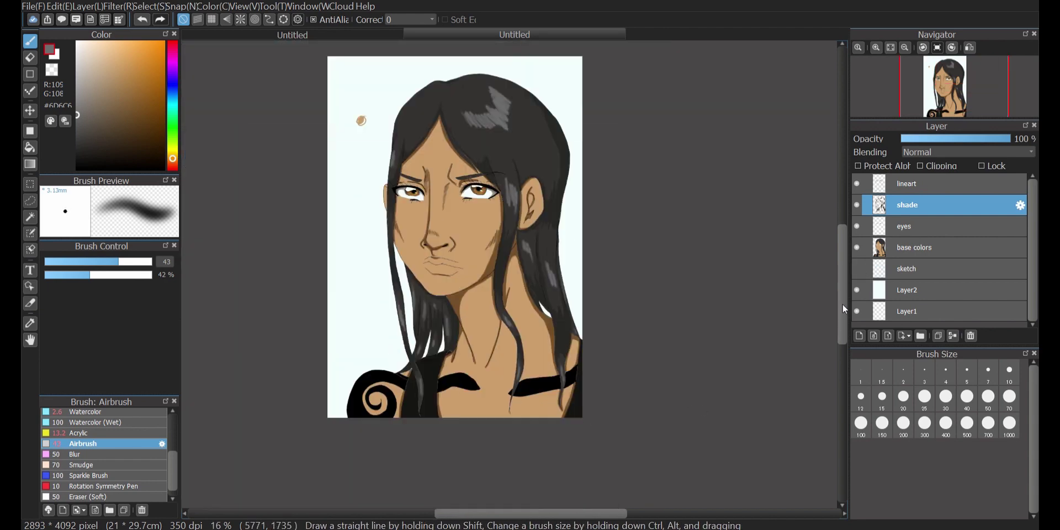
key(ctrl+z)
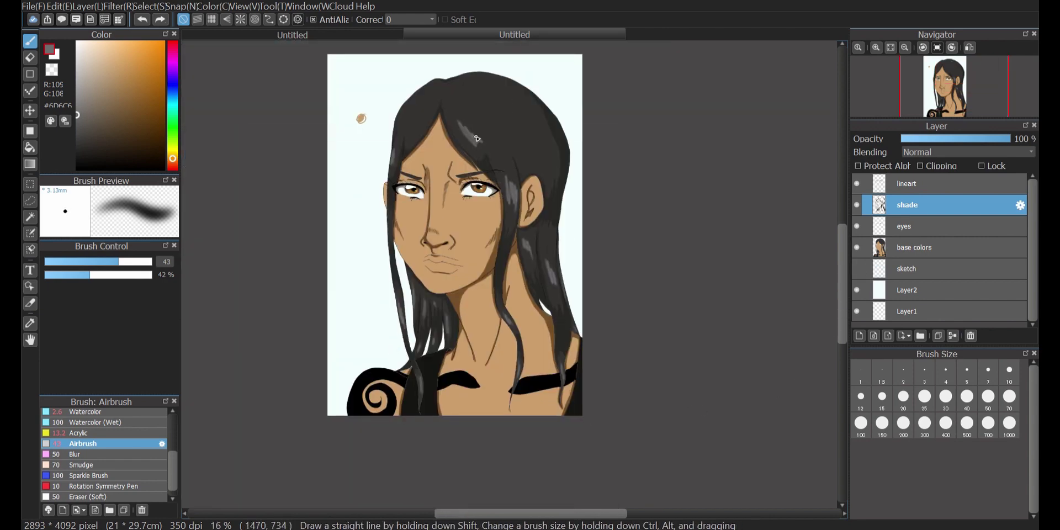
drag(516, 129, 531, 111)
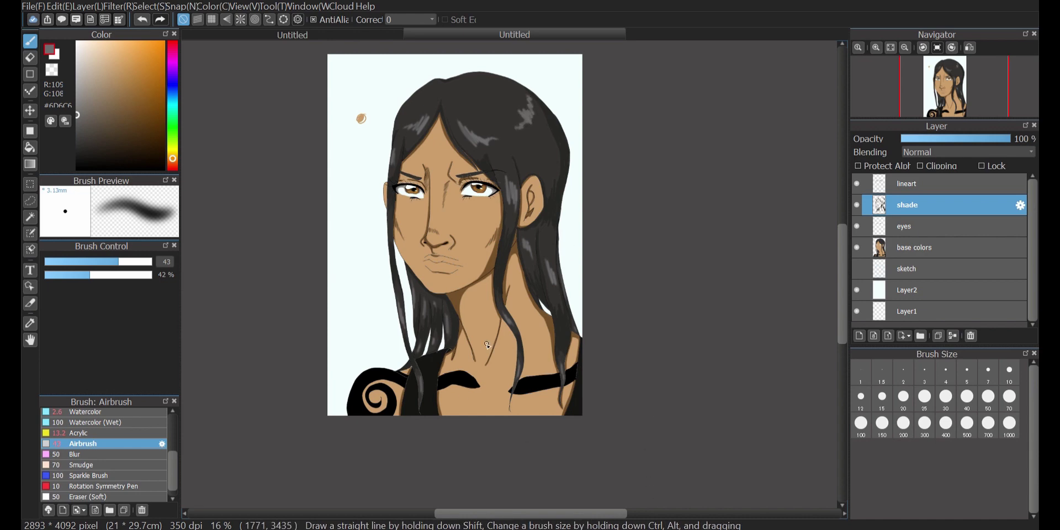
Sample the brown skin shadow color (R 115, G 80) and set the Airbrush size to 19
right_click(456, 302)
scroll(509, 303, up, 2)
drag(842, 299, 842, 273)
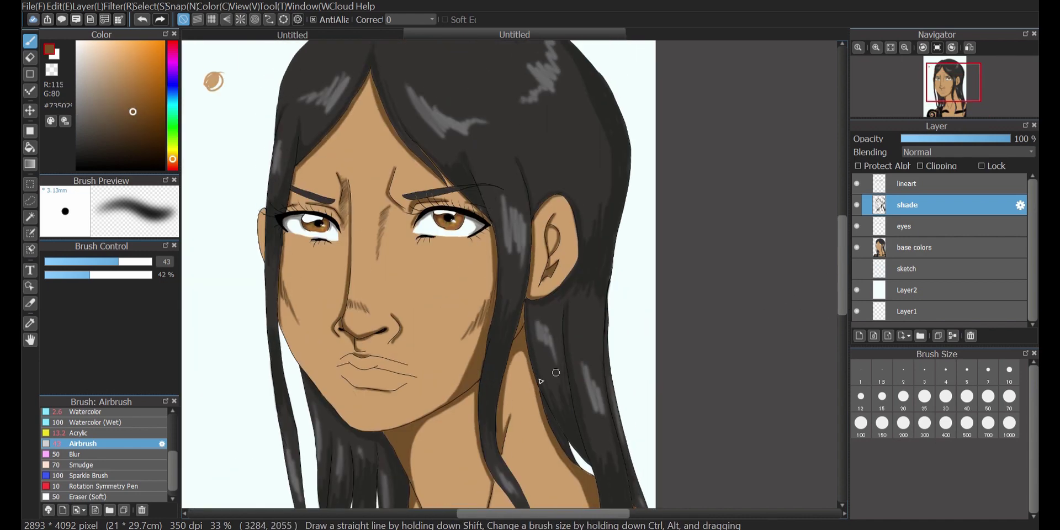
click(86, 262)
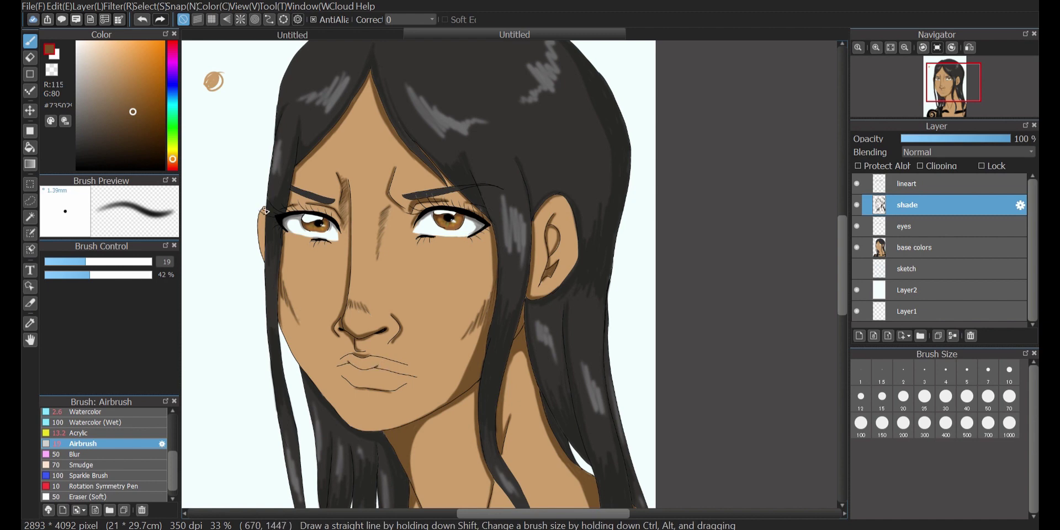
Add a layer named "color and highlight" above the shade layer and pick an orange blush color (R 207, G 119)
click(860, 335)
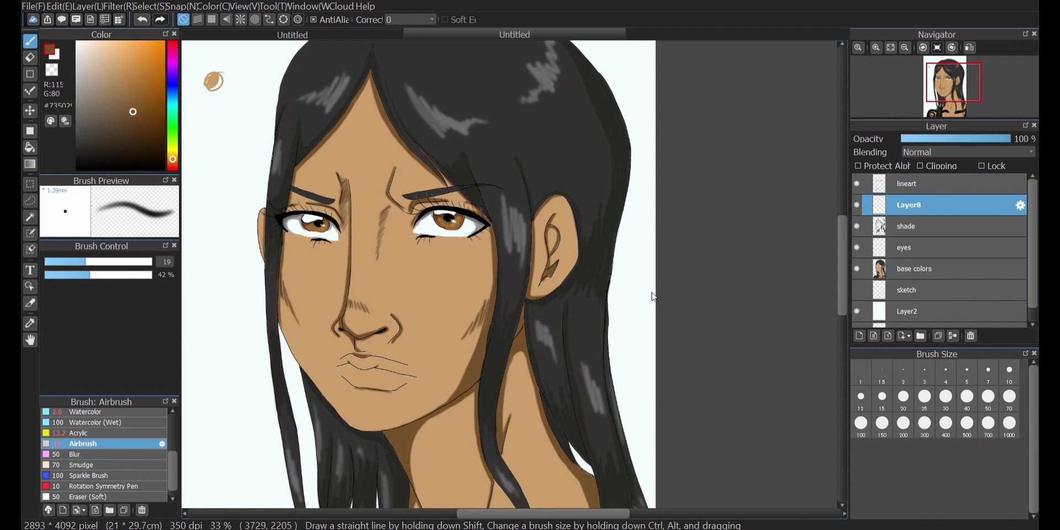
click(562, 364)
click(173, 50)
click(173, 163)
click(121, 67)
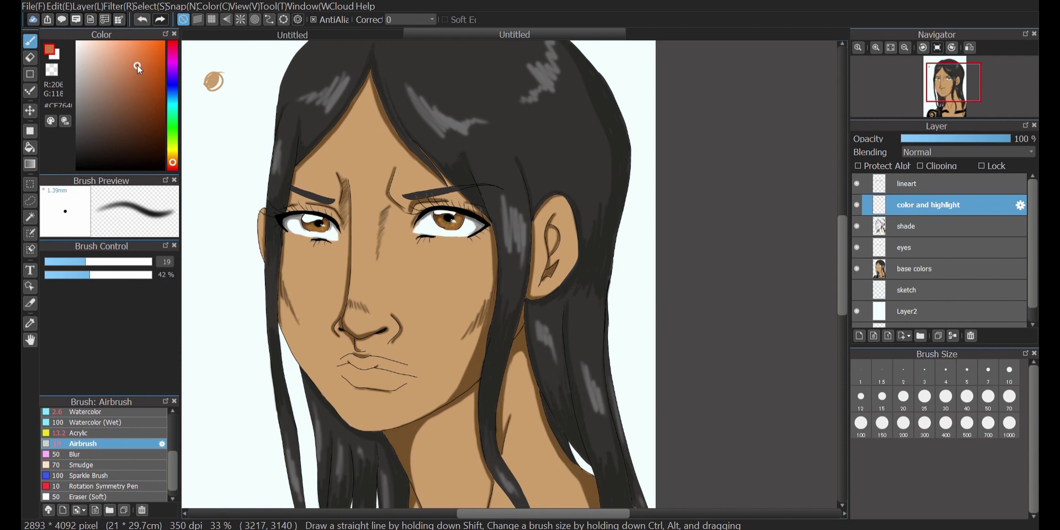
drag(137, 67, 137, 65)
Airbrush blush on both cheeks and the nose at size 134, 36% opacity, and soften it with Blur at size 118
mouse_move(69, 273)
mouse_down()
mouse_move(125, 269)
mouse_move(84, 275)
mouse_up()
click(144, 263)
click(149, 262)
drag(467, 253, 456, 265)
drag(294, 244, 296, 265)
mouse_move(433, 251)
mouse_down()
mouse_move(479, 267)
mouse_move(470, 286)
mouse_up()
drag(291, 264, 297, 284)
drag(370, 325, 356, 323)
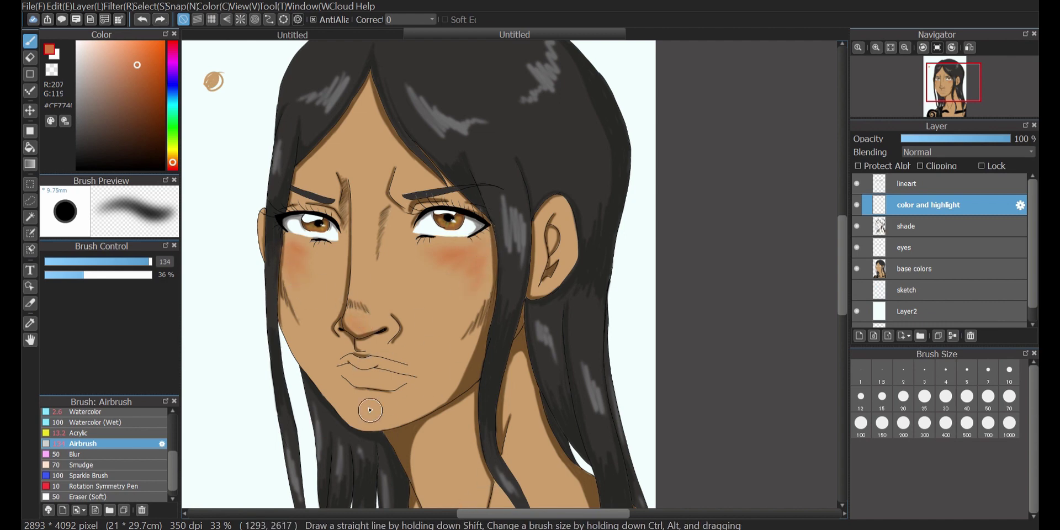
click(111, 454)
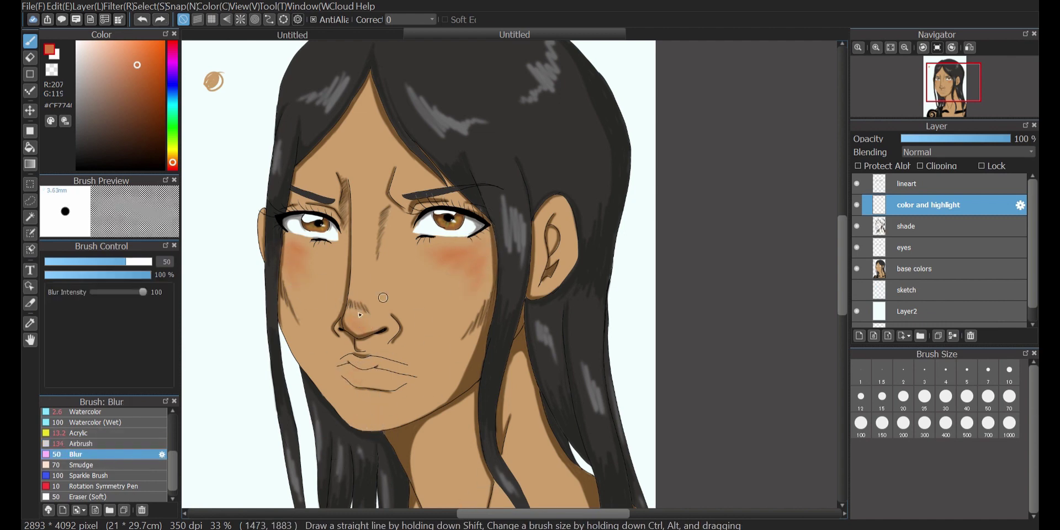
mouse_move(297, 257)
mouse_down()
mouse_move(310, 256)
mouse_move(290, 256)
mouse_up()
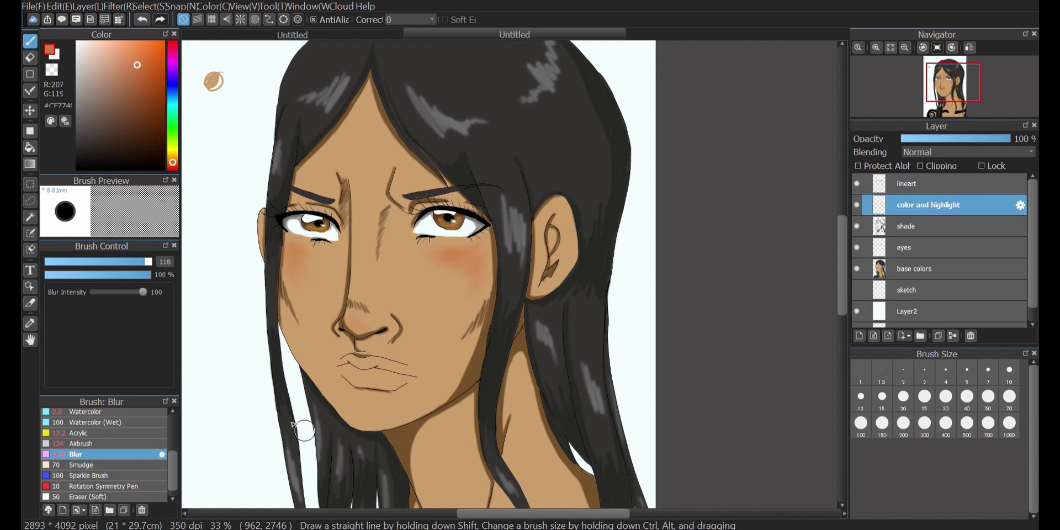
Try coloring the lips with a reddish brown (R 147, G 84) using Airbrush sizes 99 and 29
click(138, 96)
click(83, 443)
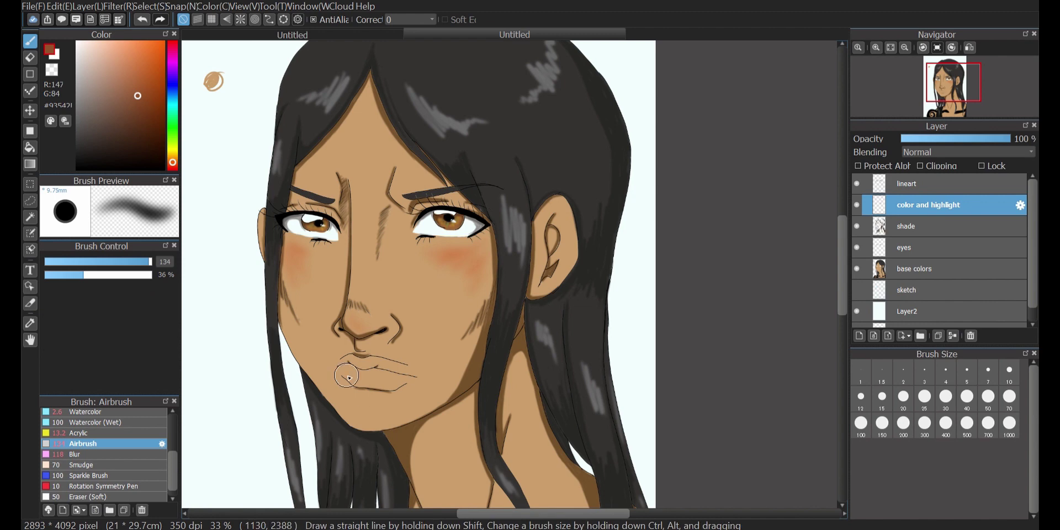
mouse_move(339, 369)
mouse_down()
mouse_move(388, 386)
mouse_move(353, 367)
mouse_move(376, 361)
mouse_move(387, 370)
mouse_move(359, 364)
mouse_up()
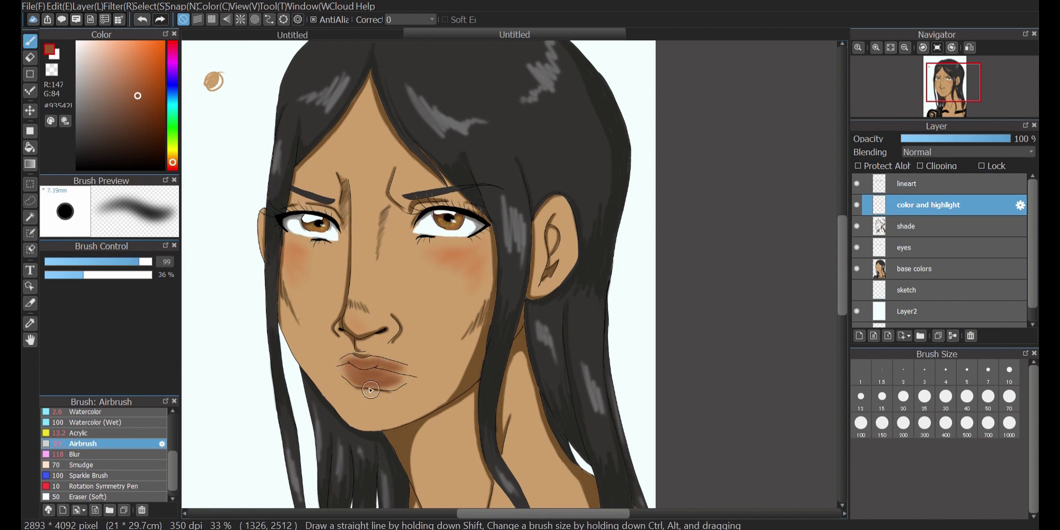
click(103, 262)
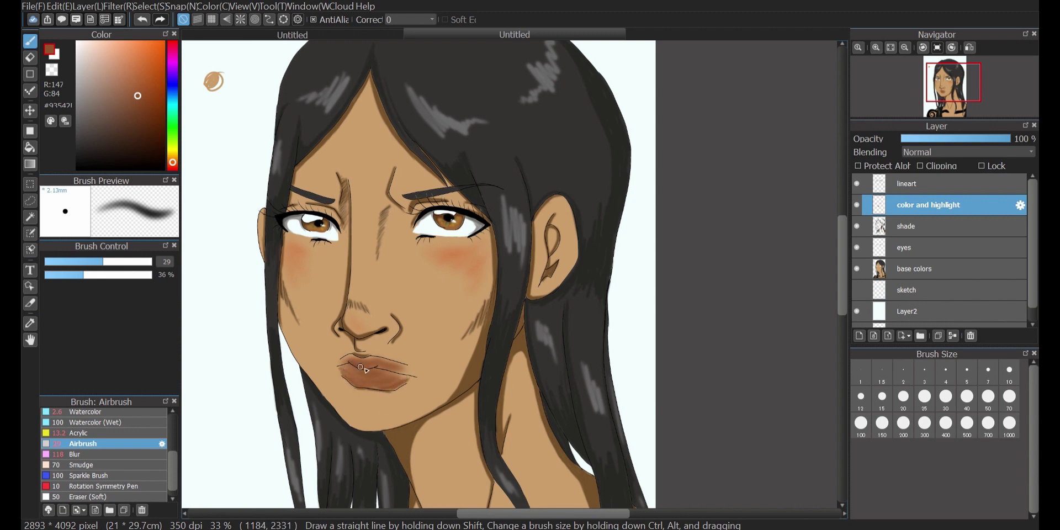
Try a lighter orange-brown (R 190, G 106) on the lips, set the Airbrush size to 83, and undo the lip coloring
click(139, 74)
click(134, 262)
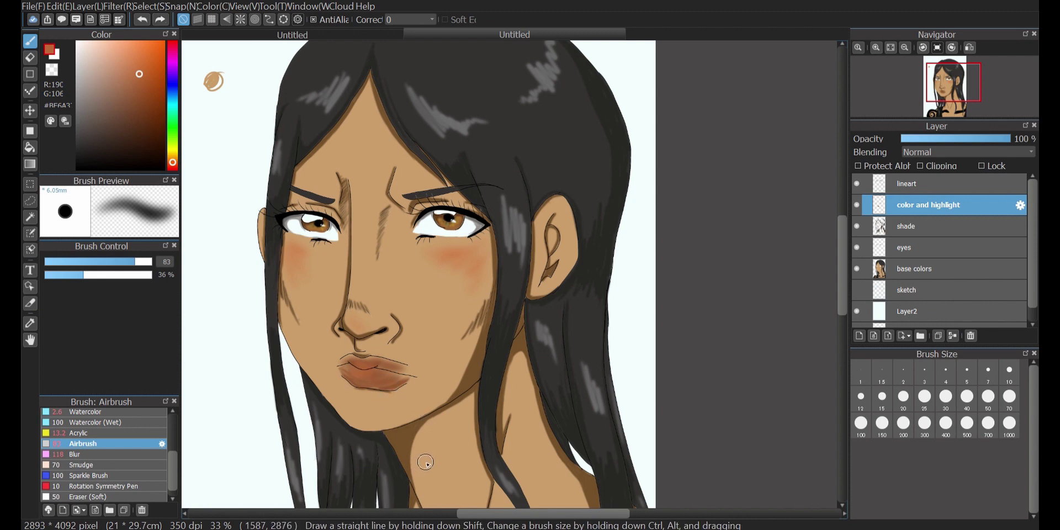
key(ctrl+z)
key(ctrl+z)
key(ctrl+z)
key(ctrl+z)
key(ctrl+z)
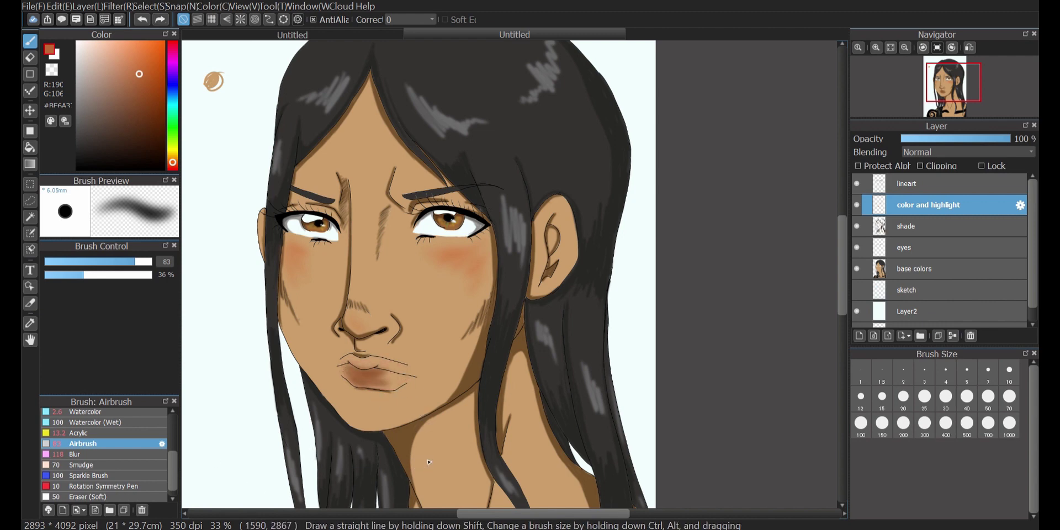
Airbrush the lips with a reddish brown (R 162, G 90) at size 83 and soften the color with Blur
click(140, 89)
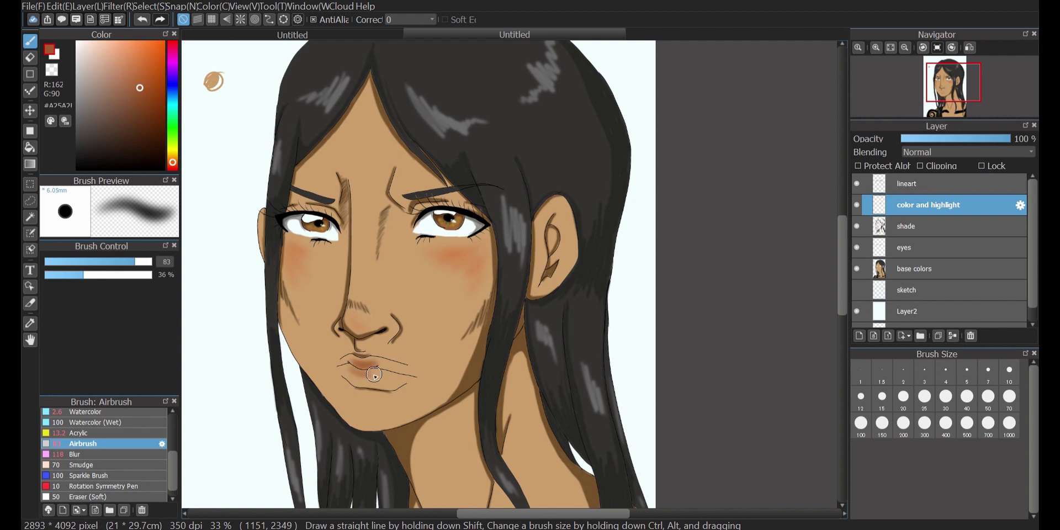
drag(380, 374, 388, 371)
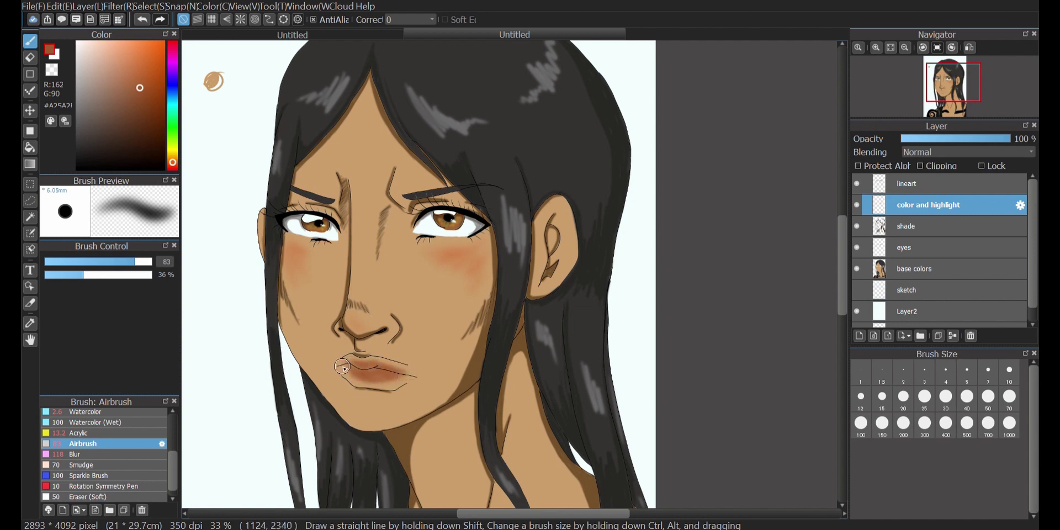
click(83, 455)
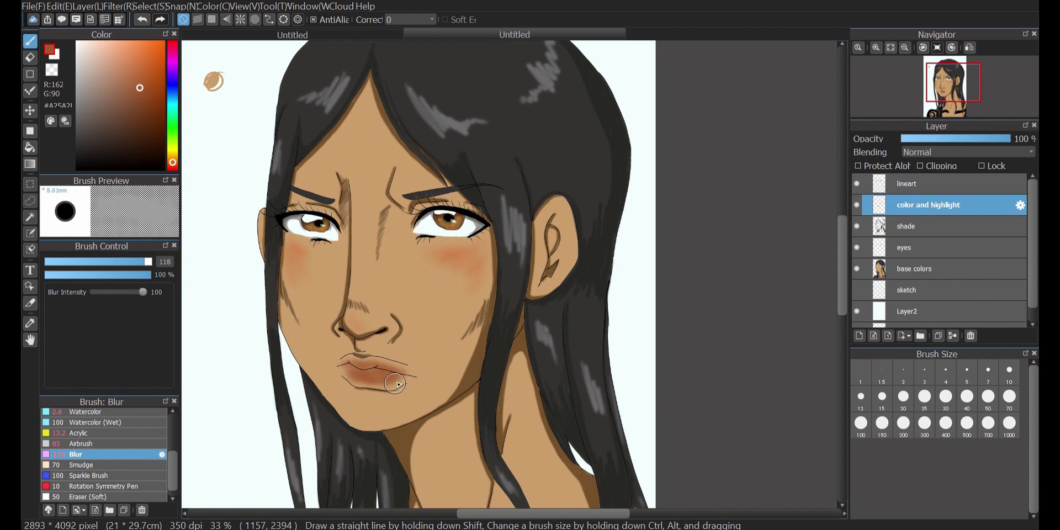
key(Down)
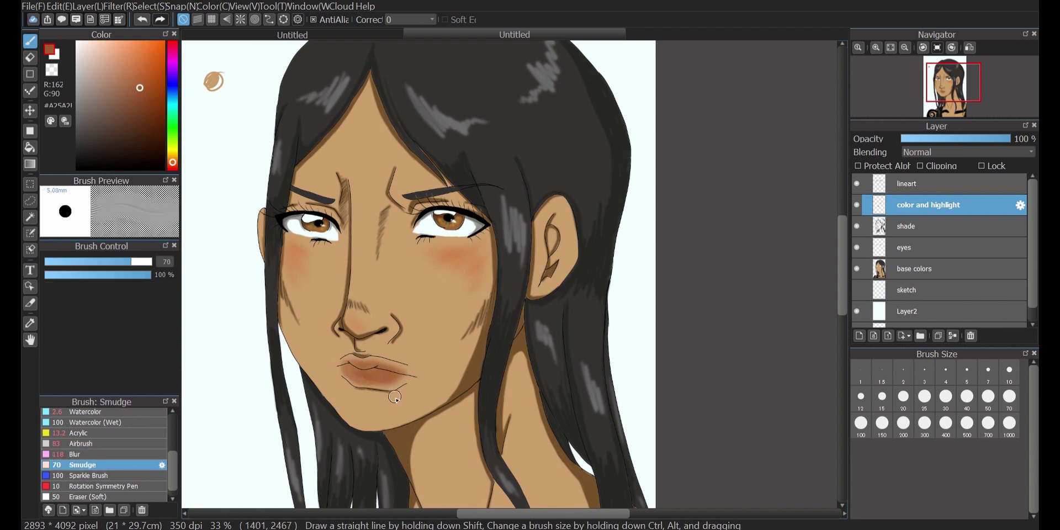
click(108, 454)
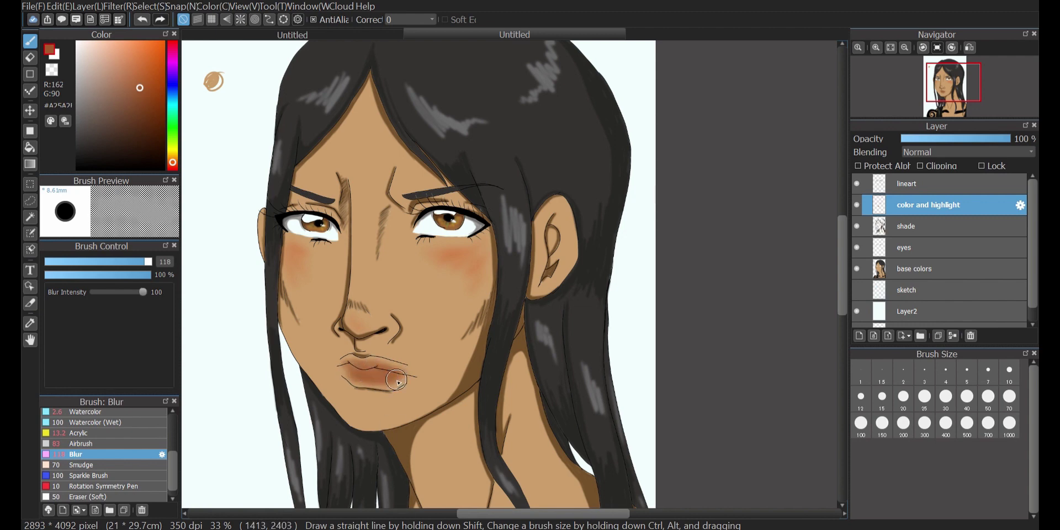
Airbrush the lips with browns (R 164, G 120) and (R 169, G 106) at size 83, and soften the color with Blur
drag(135, 77, 125, 60)
right_click(366, 302)
click(123, 77)
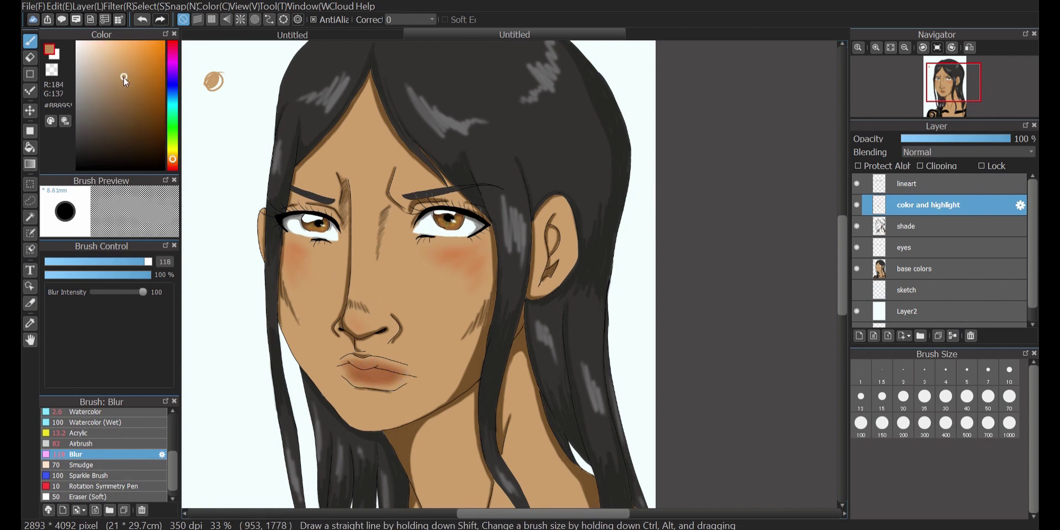
key(Up)
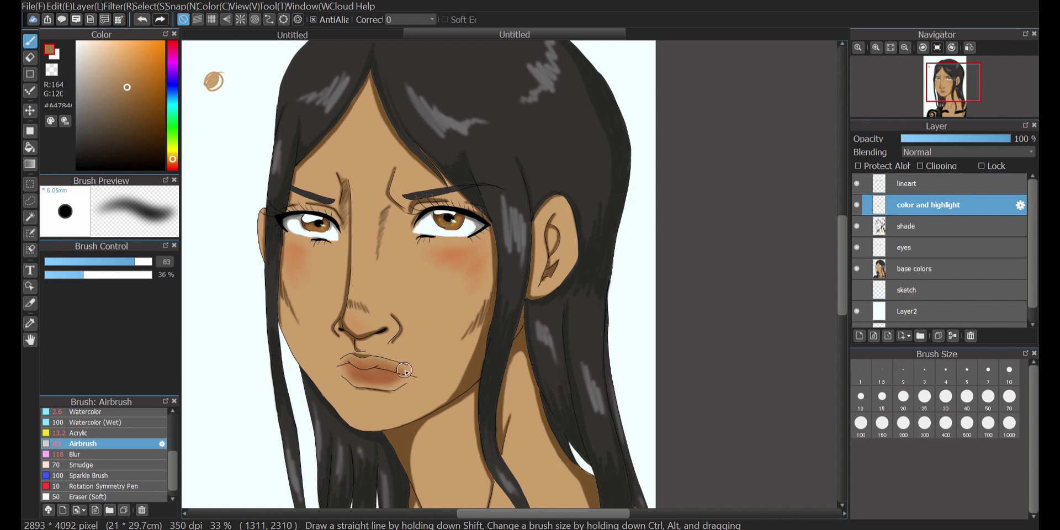
drag(398, 383, 355, 381)
alt+click(382, 376)
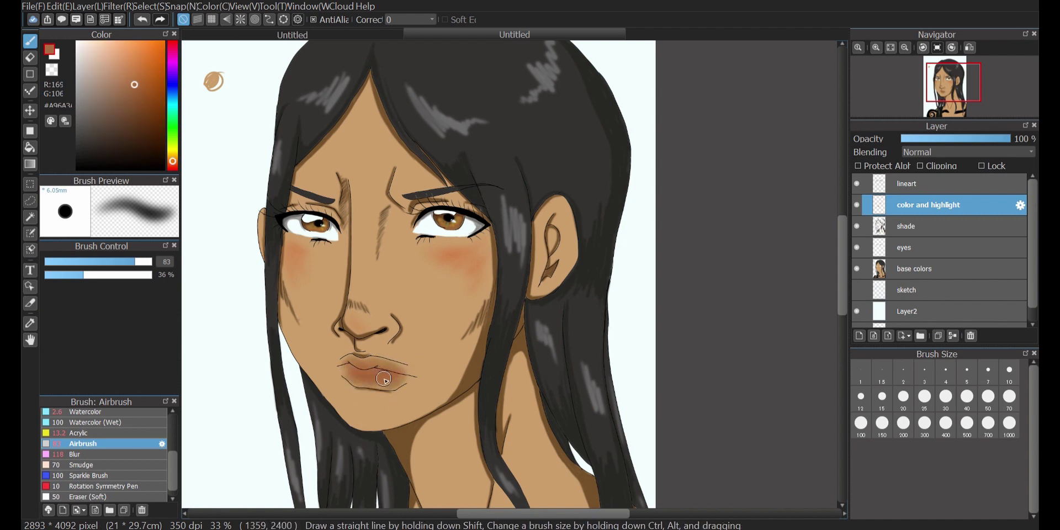
click(118, 454)
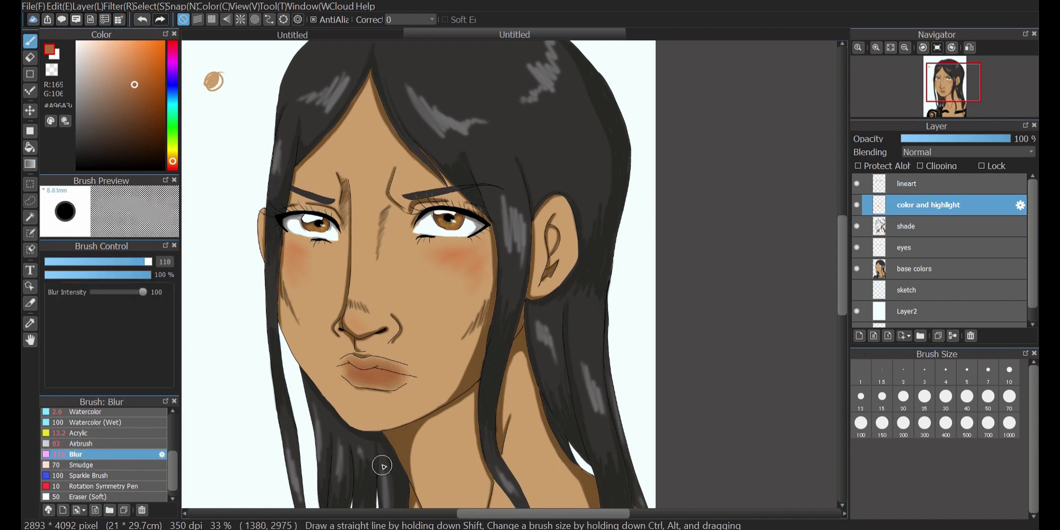
Define the lips with a darker brown (R 147, G 89) using the Airbrush at size 22 and 36% opacity
click(137, 95)
click(90, 441)
click(92, 261)
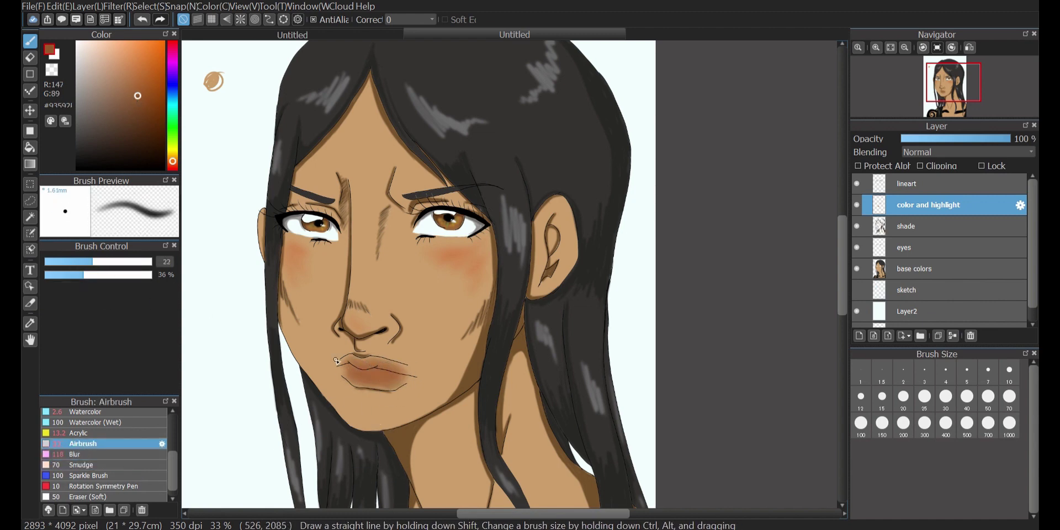
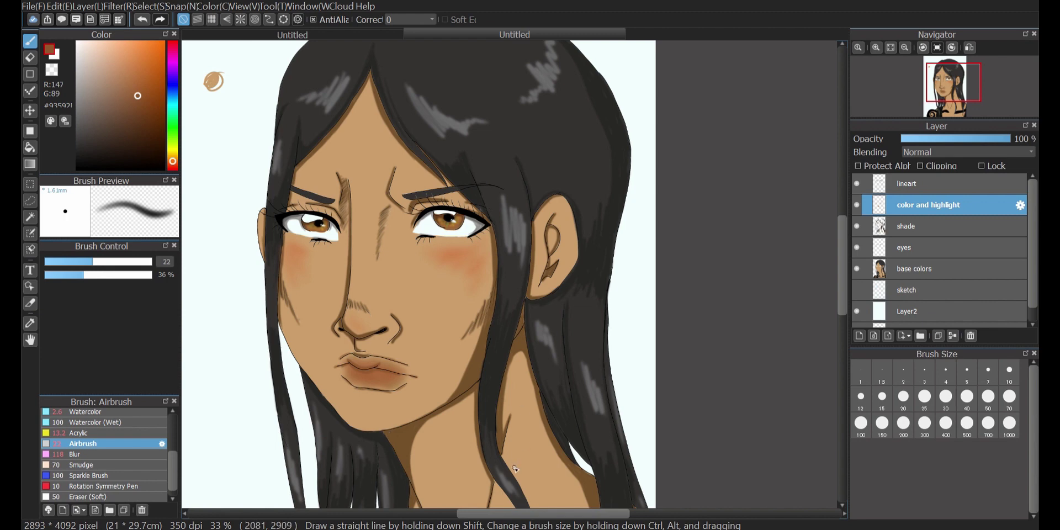
Erase small highlights into the cheeks, nose and lips at Eraser size 21 and 77% opacity on the base colors and the color and highlight layers
key(e)
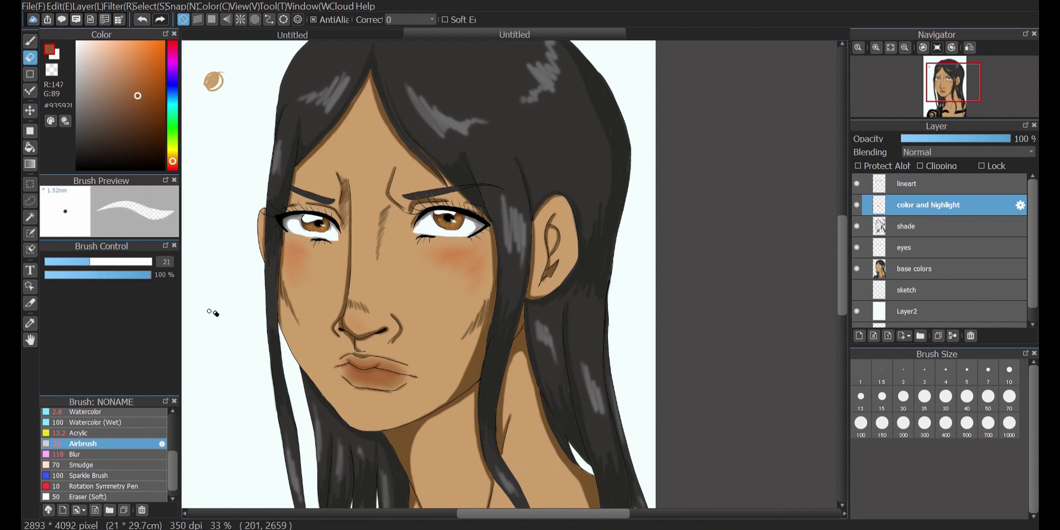
key(ctrl+z)
click(923, 269)
drag(350, 313, 348, 319)
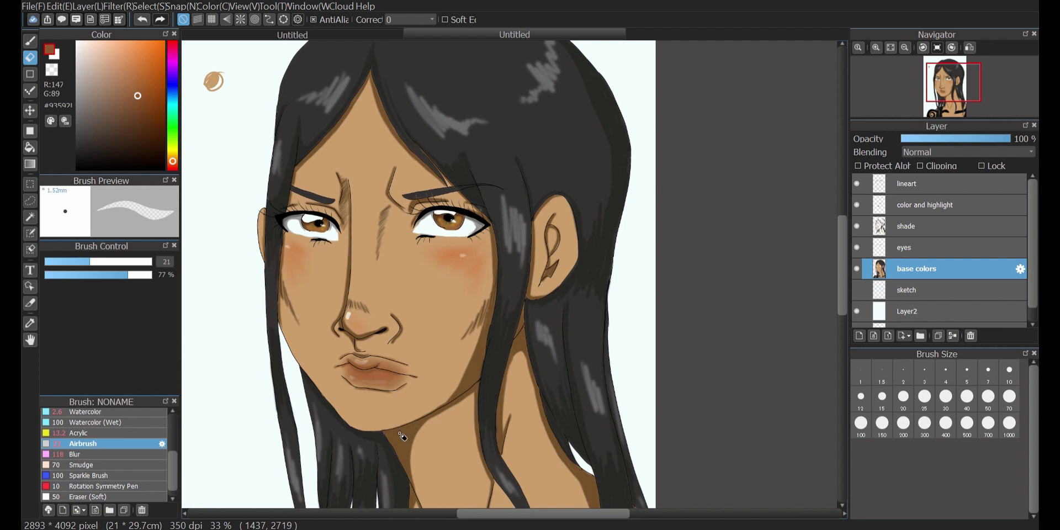
key(Up)
key(Up)
key(Up)
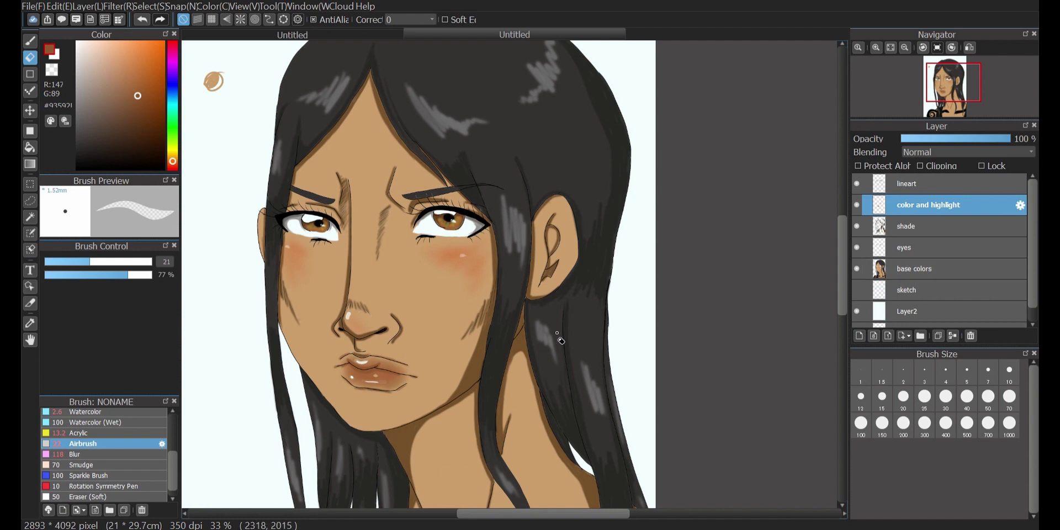
Add a layer named "shadow" above the line art and choose a gray Airbrush for it
mouse_move(843, 287)
mouse_down()
mouse_move(845, 369)
mouse_move(846, 301)
mouse_up()
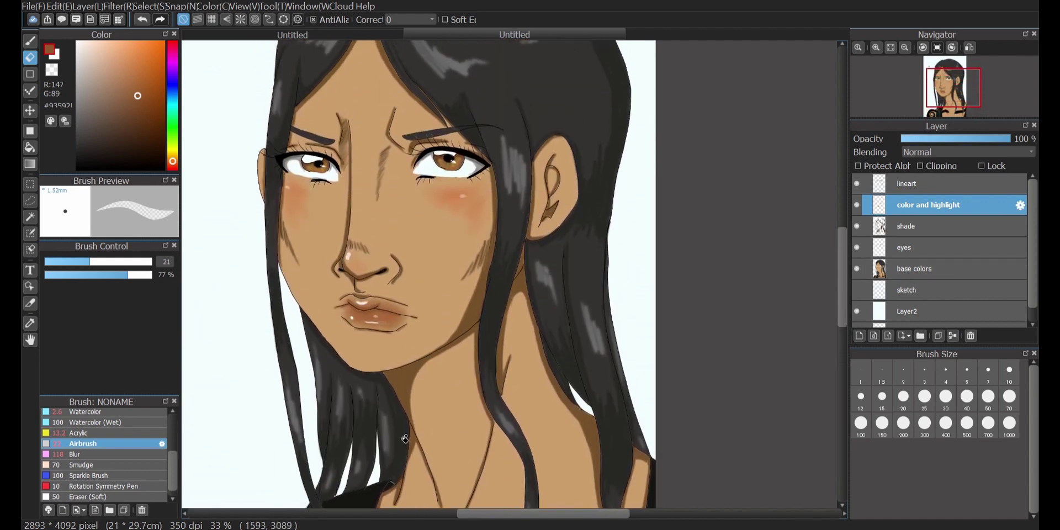
click(860, 336)
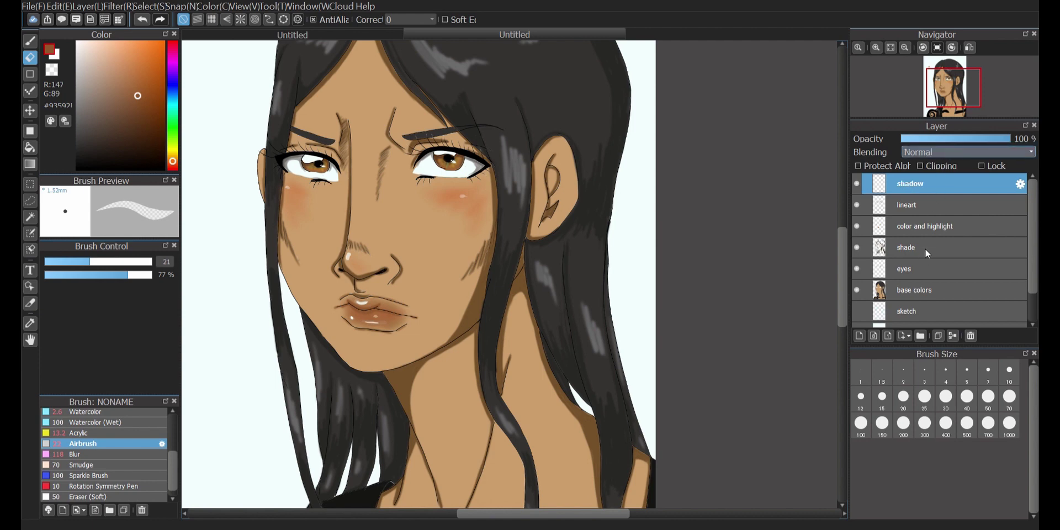
click(924, 254)
click(173, 97)
click(92, 133)
click(88, 130)
click(91, 136)
click(107, 447)
drag(113, 274, 85, 275)
click(127, 262)
Set the shadow layer's blending to Multiply, trying gray strokes across the face and undoing them
drag(454, 183, 357, 242)
key(ctrl+z)
click(954, 156)
click(921, 177)
drag(478, 206, 416, 256)
key(ctrl+z)
Raise the Airbrush opacity to 100%, try gray (R 101, G 104) strokes across the face at size 57, and undo them
scroll(965, 153, up, 1)
click(90, 123)
drag(494, 200, 356, 289)
key(ctrl+z)
drag(82, 116, 80, 116)
mouse_move(442, 140)
mouse_down()
mouse_move(358, 198)
mouse_move(343, 244)
mouse_up()
key(ctrl+z)
drag(213, 310, 215, 313)
click(150, 275)
drag(466, 168, 554, 188)
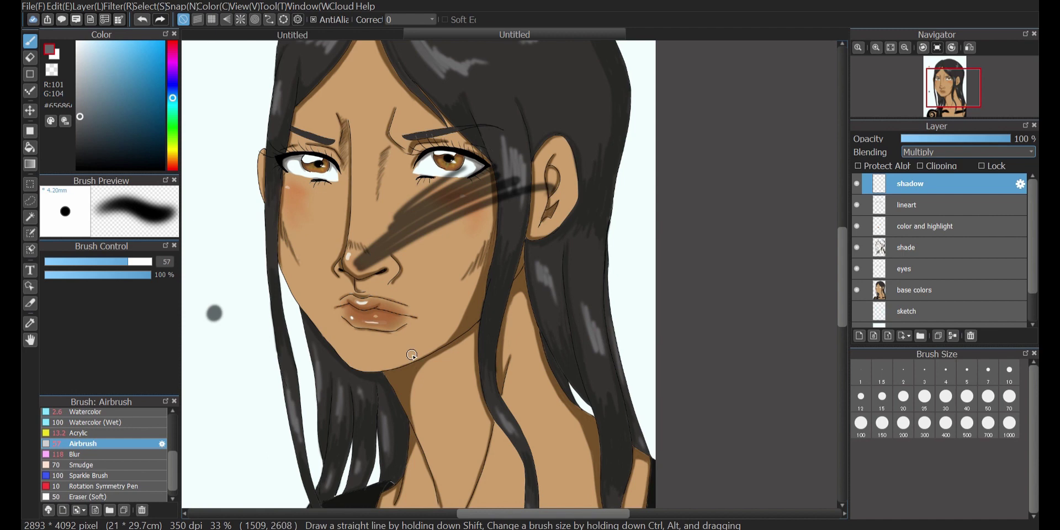
key(ctrl+z)
key(ctrl+z)
Choose a lighter gray (R 146, G 153) for the shadow and test it on the face and the background
click(82, 90)
mouse_move(457, 157)
mouse_down()
mouse_move(367, 246)
mouse_move(442, 265)
mouse_up()
key(ctrl+z)
click(222, 303)
Airbrush the gray shadow over the whole figure at size 990 and 100% opacity
click(150, 262)
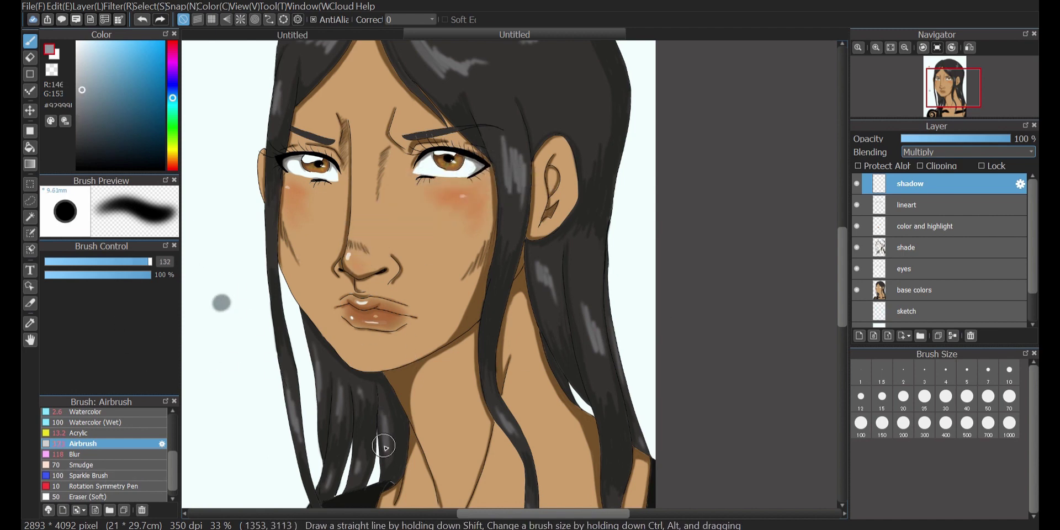
scroll(497, 277, down, 2)
mouse_move(409, 116)
mouse_down()
mouse_move(552, 135)
mouse_move(390, 182)
mouse_move(394, 304)
mouse_move(429, 200)
mouse_up()
click(151, 262)
mouse_move(550, 183)
mouse_down()
mouse_move(520, 171)
mouse_move(415, 322)
mouse_move(424, 407)
mouse_move(532, 402)
mouse_move(456, 219)
mouse_up()
mouse_move(455, 114)
mouse_down()
mouse_move(485, 137)
mouse_move(504, 260)
mouse_up()
drag(534, 202, 546, 323)
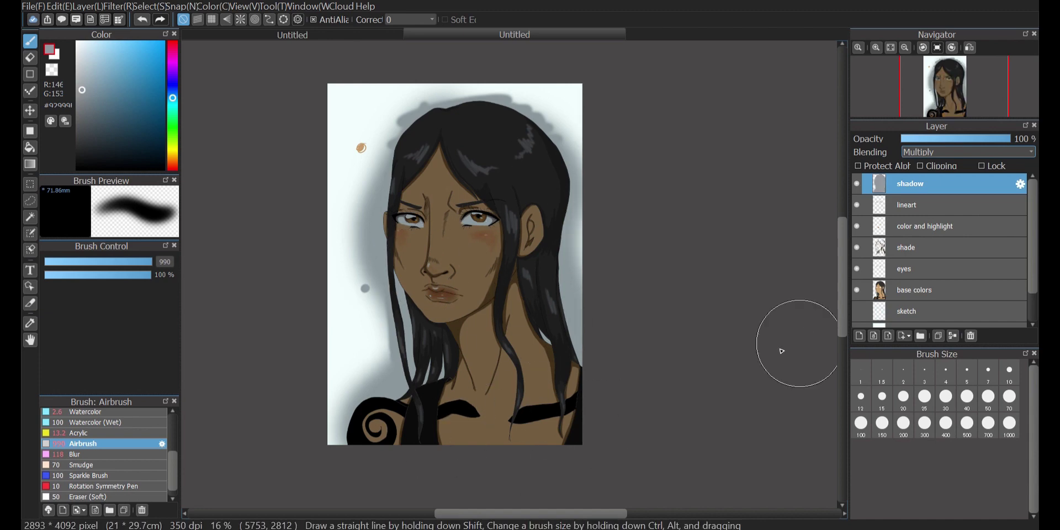
Erase the shadow from the background beside the lit side of the face at Eraser size 46 and 100% opacity
scroll(486, 422, up, 2)
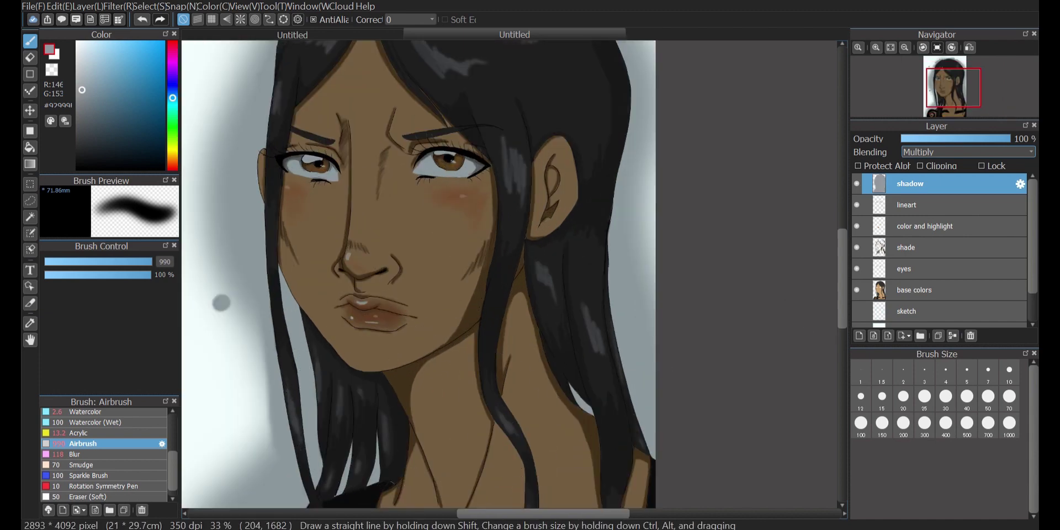
key(e)
click(142, 275)
drag(141, 276, 152, 275)
mouse_move(258, 144)
mouse_down()
mouse_move(217, 193)
mouse_move(249, 360)
mouse_up()
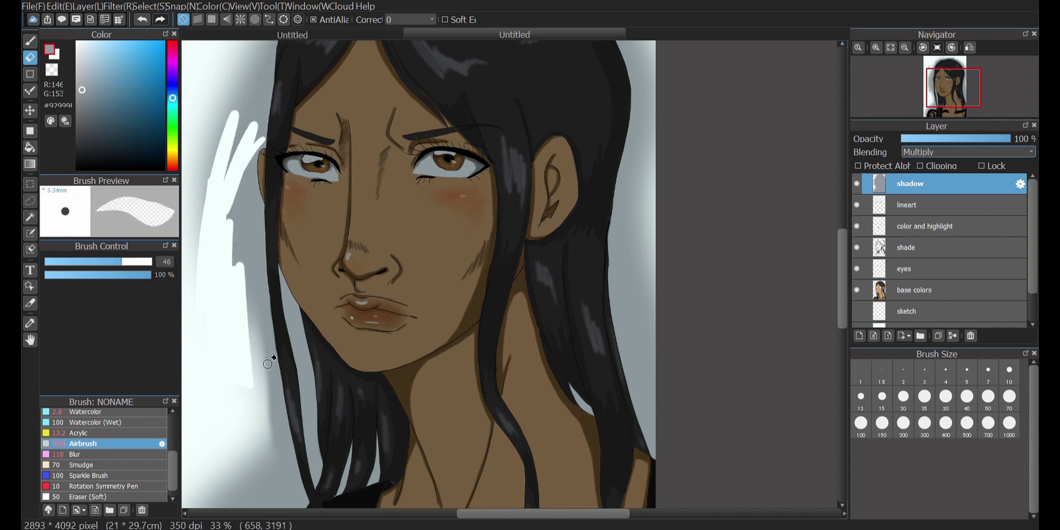
mouse_move(279, 63)
mouse_down()
mouse_move(238, 127)
mouse_move(222, 261)
mouse_up()
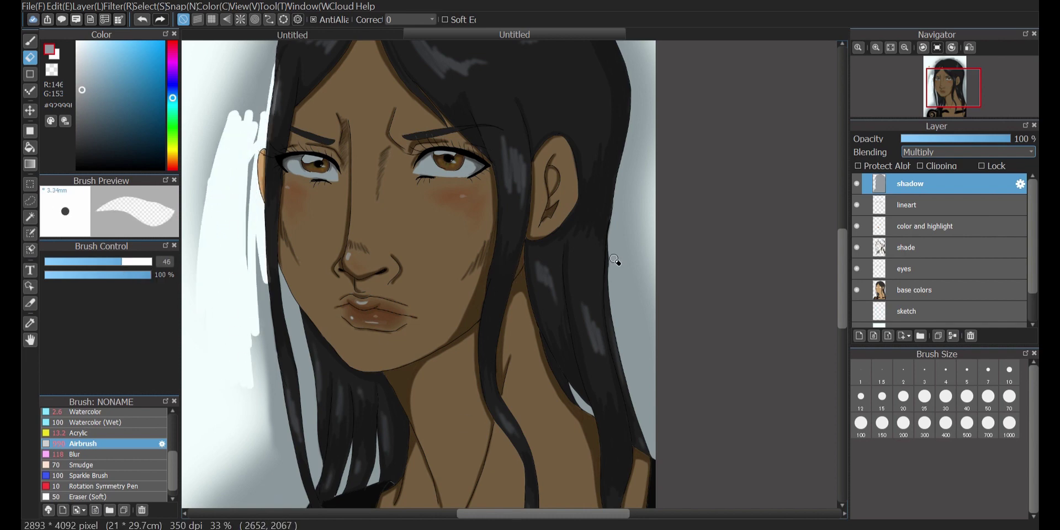
mouse_move(250, 229)
mouse_down()
mouse_move(260, 133)
mouse_move(237, 401)
mouse_move(194, 313)
mouse_move(274, 95)
mouse_move(264, 210)
mouse_move(293, 486)
mouse_move(247, 451)
mouse_up()
drag(841, 314, 841, 303)
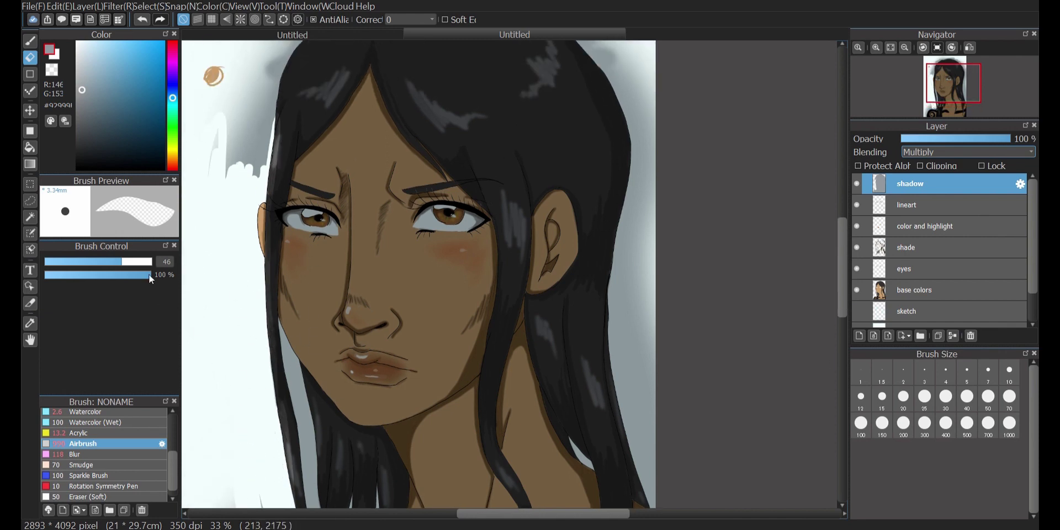
Enlarge the Eraser to size 99 and clear the shadow from the remaining background on the lit side, the tattooed shoulder and the hair strands
click(140, 262)
mouse_move(252, 168)
mouse_down()
mouse_move(262, 194)
mouse_move(227, 205)
mouse_move(251, 61)
mouse_up()
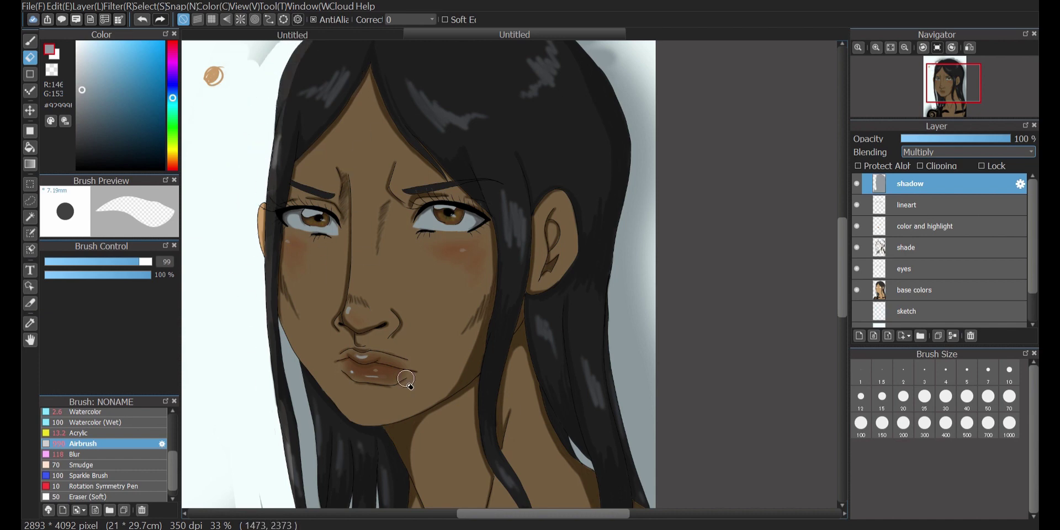
drag(842, 301, 842, 354)
drag(280, 317, 279, 422)
drag(243, 265, 213, 455)
drag(193, 288, 214, 479)
mouse_move(271, 346)
mouse_down()
mouse_move(291, 282)
mouse_move(322, 381)
mouse_move(310, 414)
mouse_move(325, 407)
mouse_up()
drag(320, 336, 318, 455)
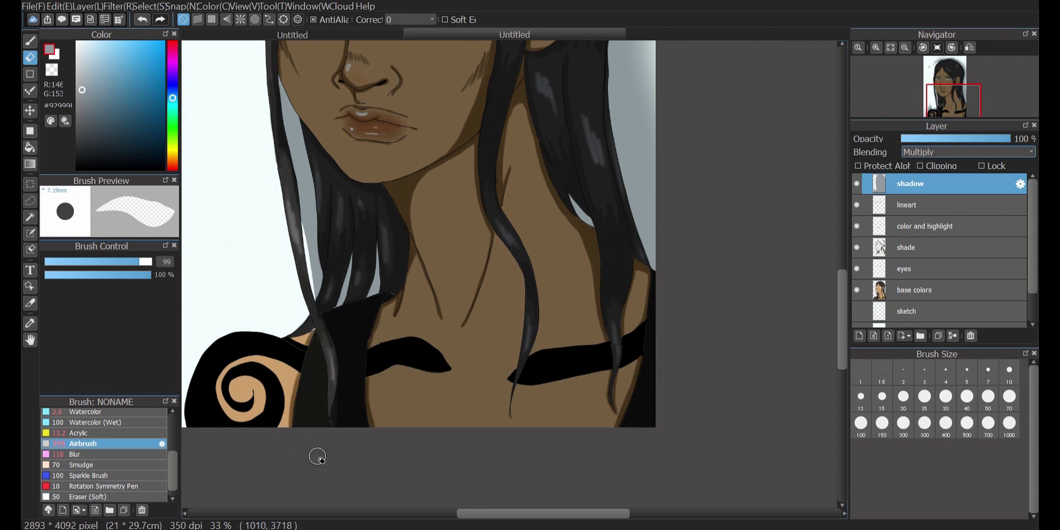
drag(317, 326, 333, 377)
mouse_move(340, 177)
mouse_down()
mouse_move(326, 184)
mouse_move(294, 104)
mouse_move(279, 170)
mouse_move(291, 123)
mouse_move(323, 277)
mouse_move(314, 326)
mouse_move(323, 284)
mouse_move(310, 265)
mouse_up()
Erase the shadow from the lit side of the face, from forehead to chin, and undo the stroke down the neck
scroll(310, 265, up, 4)
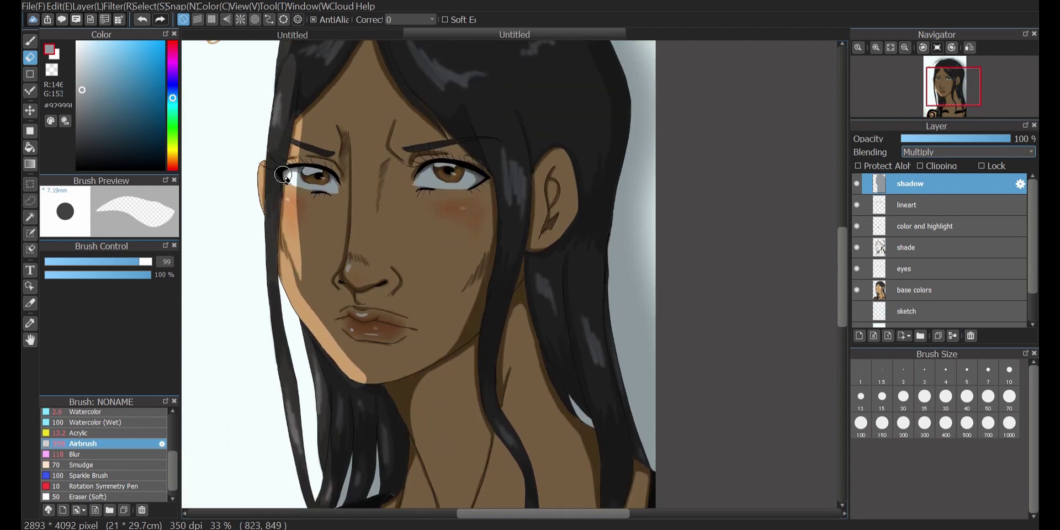
mouse_move(291, 47)
mouse_down()
mouse_move(304, 259)
mouse_move(325, 299)
mouse_up()
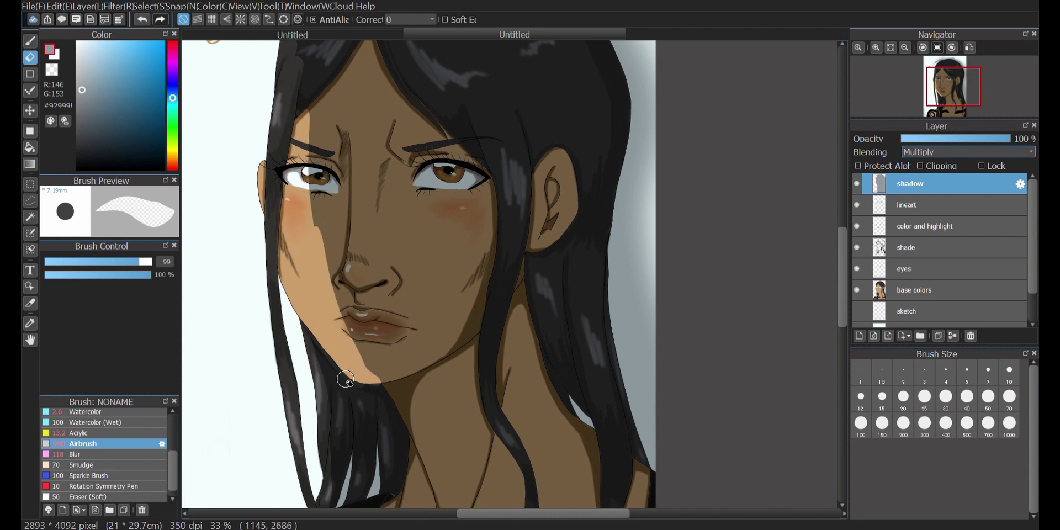
mouse_move(331, 101)
mouse_down()
mouse_move(322, 196)
mouse_move(355, 337)
mouse_up()
drag(368, 353, 432, 499)
key(ctrl+z)
Erase the shadow from the hair on the lit side up to the parting and along the top of the head
drag(842, 269, 842, 243)
mouse_move(302, 220)
mouse_down()
mouse_move(301, 194)
mouse_move(330, 147)
mouse_move(411, 48)
mouse_up()
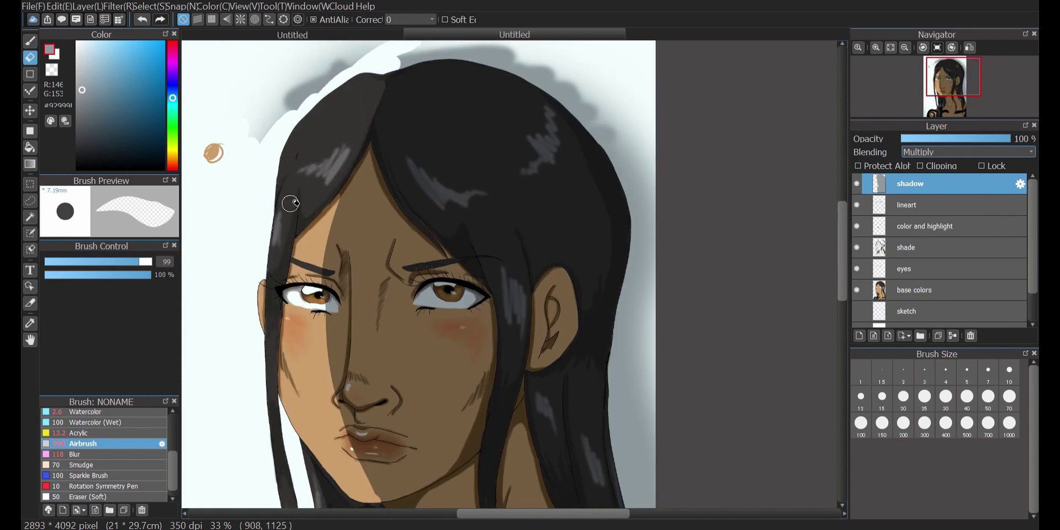
mouse_move(372, 90)
mouse_down()
mouse_move(391, 102)
mouse_move(409, 64)
mouse_move(611, 168)
mouse_up()
Erase the remaining shadow from the background behind the hair and above the head
scroll(396, 456, down, 3)
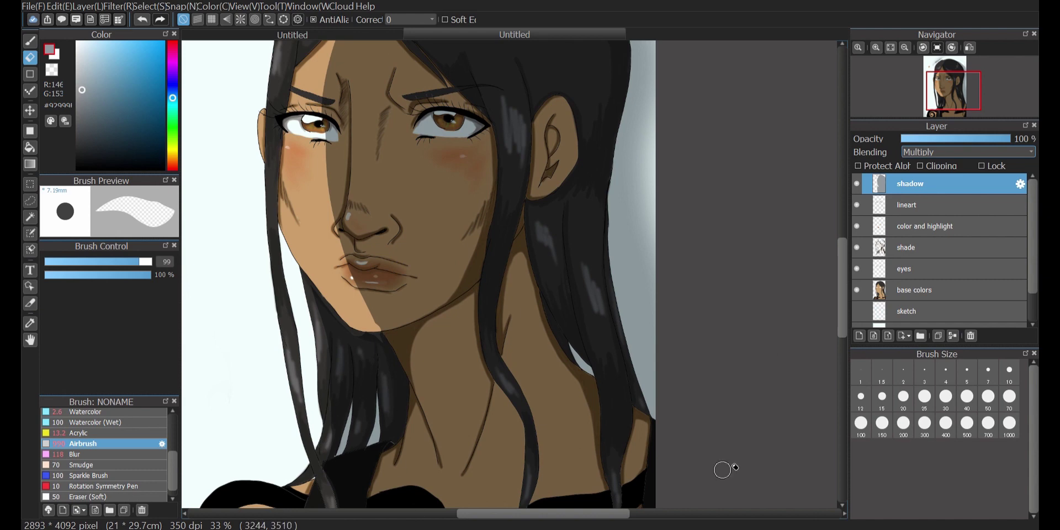
scroll(396, 456, down, 3)
scroll(546, 343, up, 3)
mouse_move(546, 343)
mouse_down()
mouse_move(635, 293)
mouse_move(629, 147)
mouse_move(658, 412)
mouse_move(639, 362)
mouse_move(570, 355)
mouse_move(588, 381)
mouse_up()
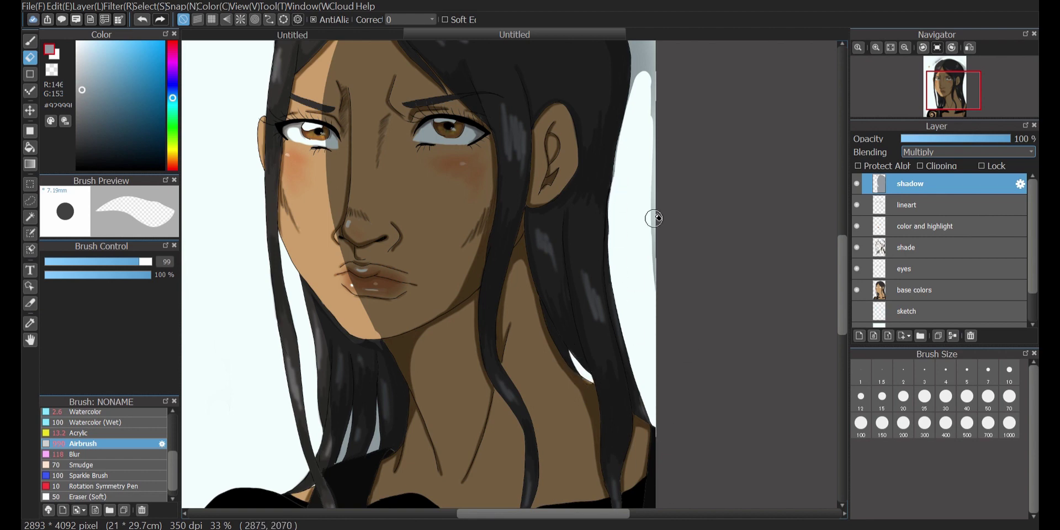
scroll(429, 235, up, 3)
scroll(827, 249, up, 3)
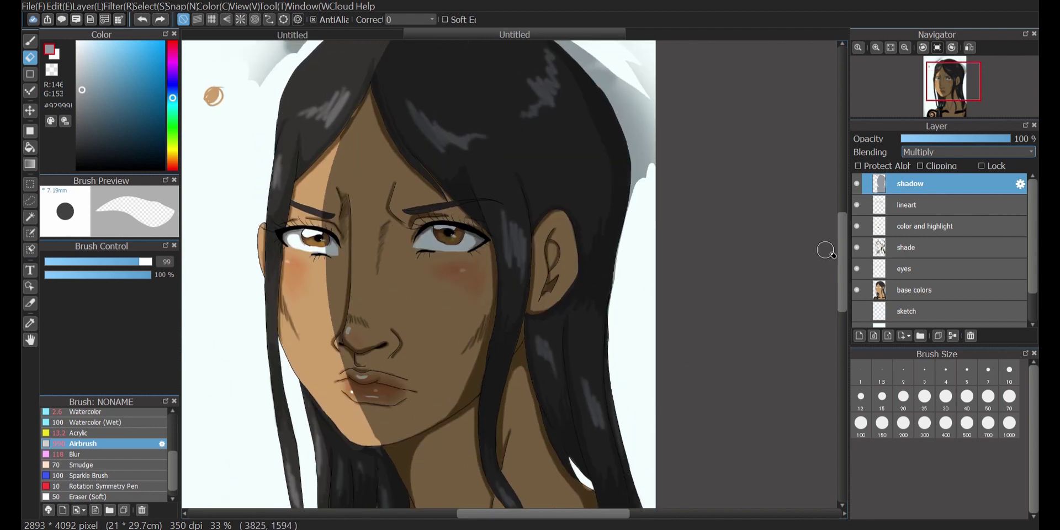
mouse_move(575, 189)
mouse_down()
mouse_move(634, 329)
mouse_move(533, 109)
mouse_move(367, 140)
mouse_move(351, 110)
mouse_up()
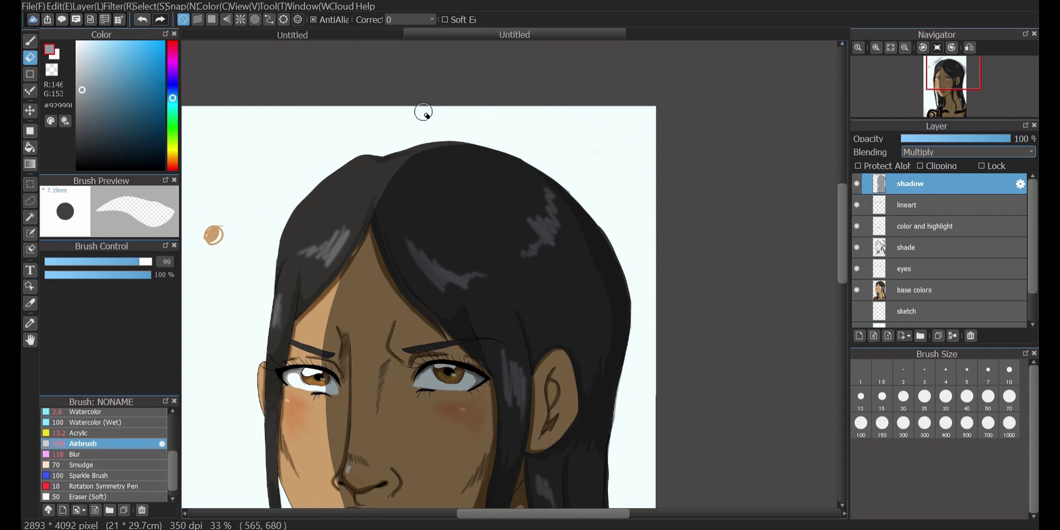
drag(843, 282, 844, 324)
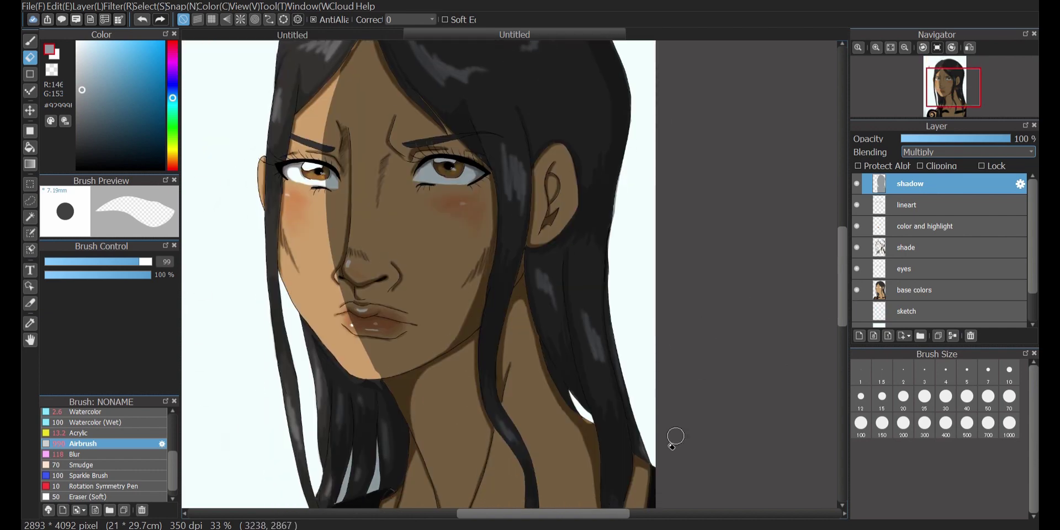
Return to the Airbrush at size 27 and test a sampled near-black (R 29, G 30) on the background
scroll(537, 452, down, 3)
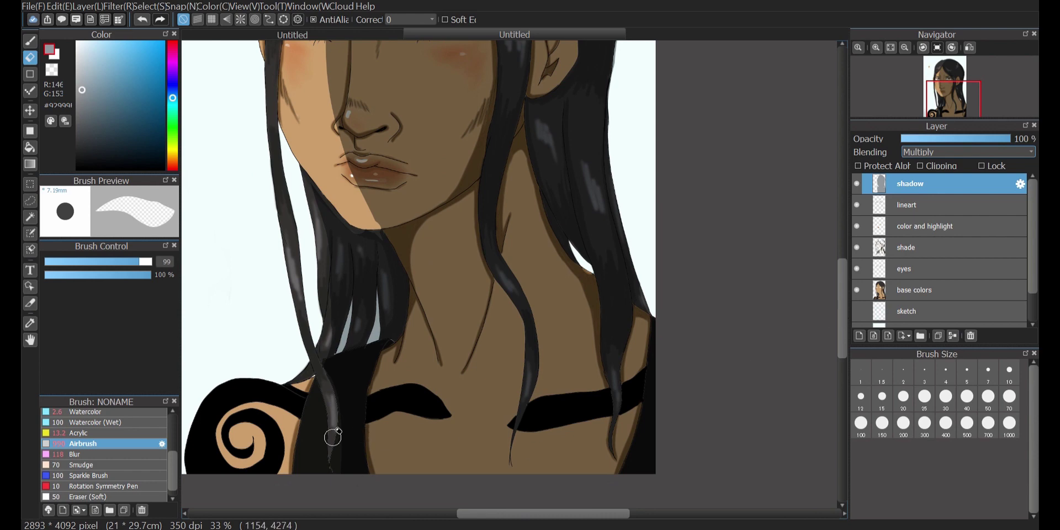
click(30, 42)
drag(563, 514, 533, 515)
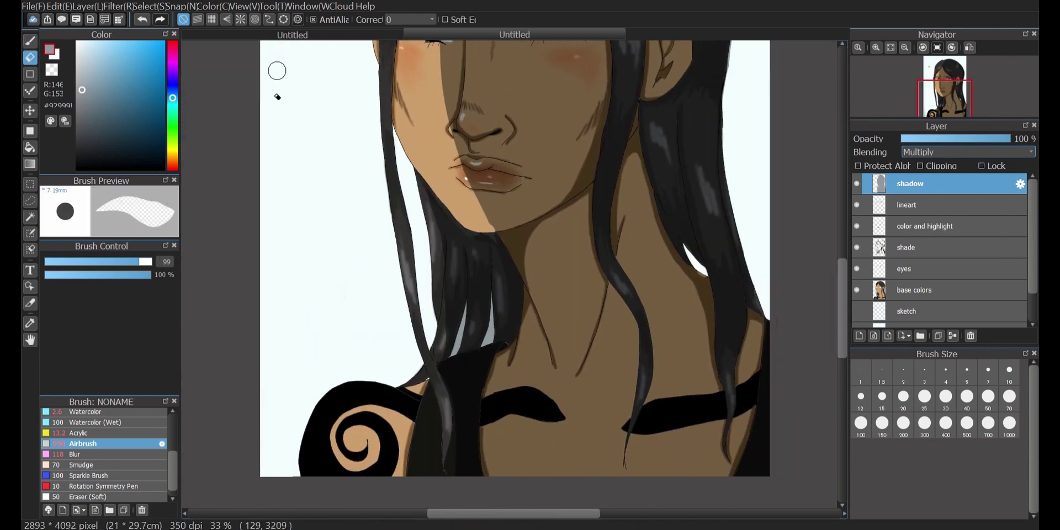
mouse_move(844, 354)
mouse_down()
mouse_move(844, 241)
mouse_move(843, 341)
mouse_up()
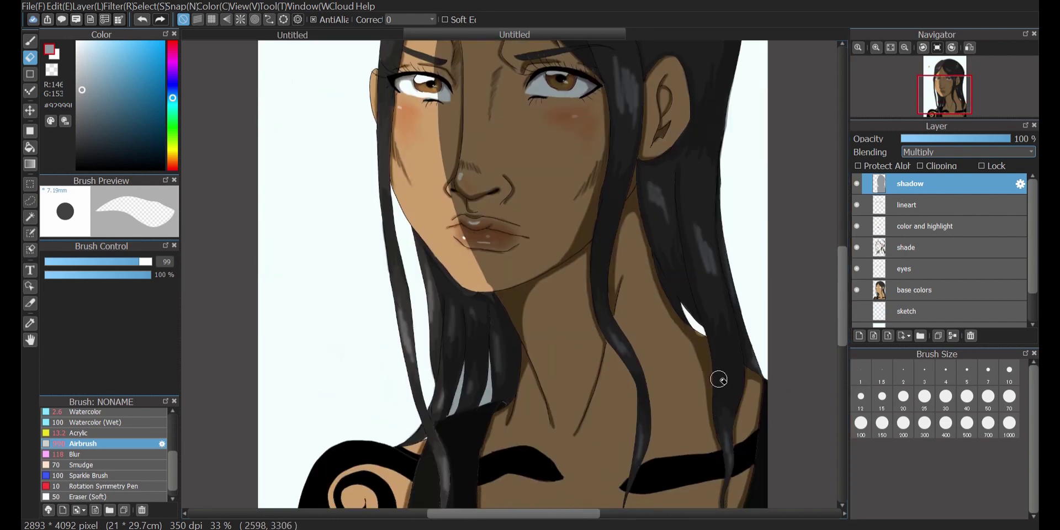
right_click(719, 293)
click(29, 40)
click(102, 261)
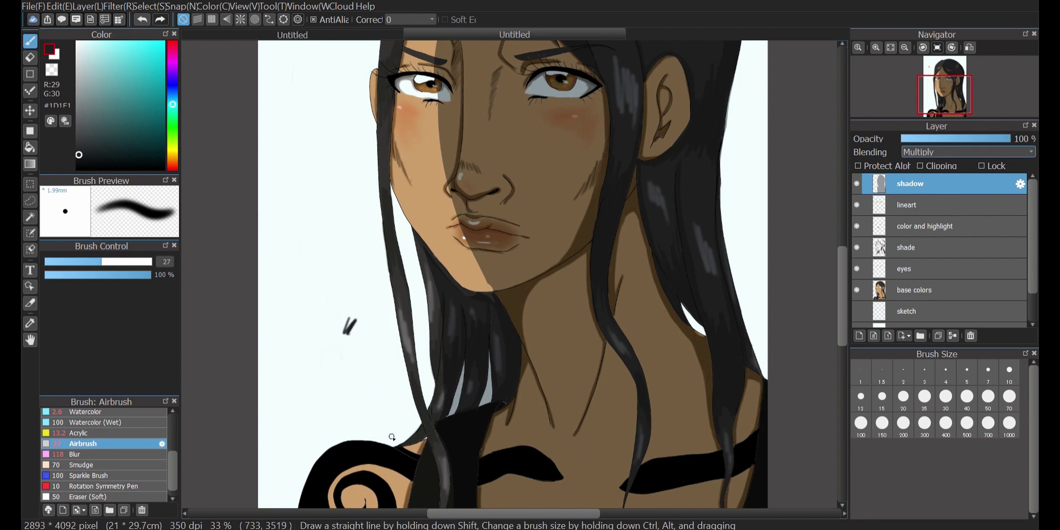
Sample new colors, choose a gray (R 121, G 122), try retouching the shadow edge at the chin, and undo the stroke
alt+click(541, 220)
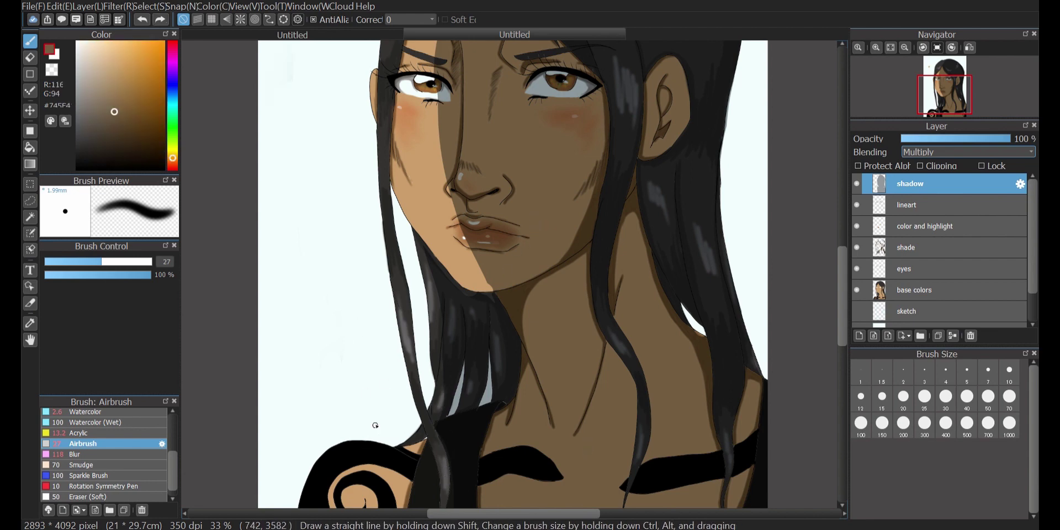
alt+click(272, 478)
drag(82, 71, 79, 102)
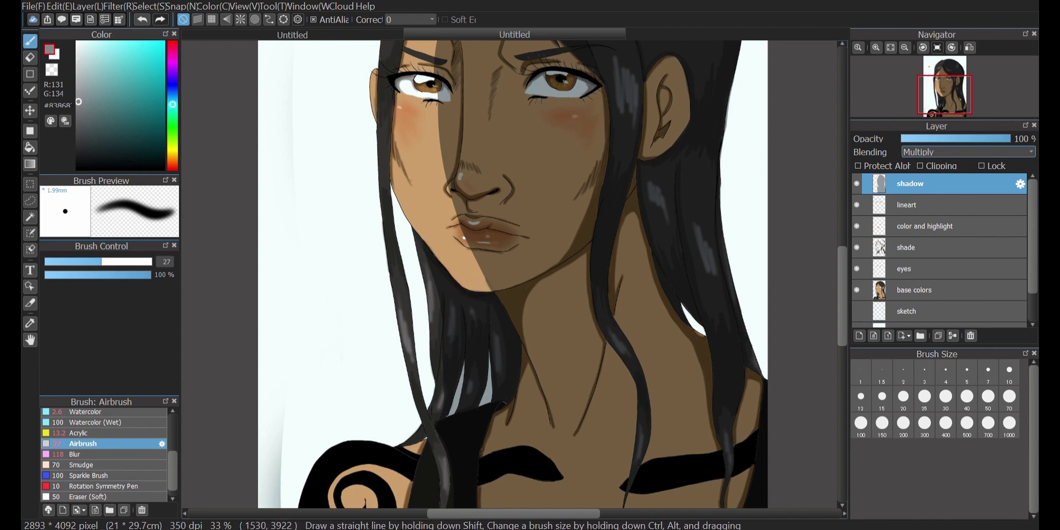
click(77, 108)
drag(490, 283, 493, 291)
key(ctrl+z)
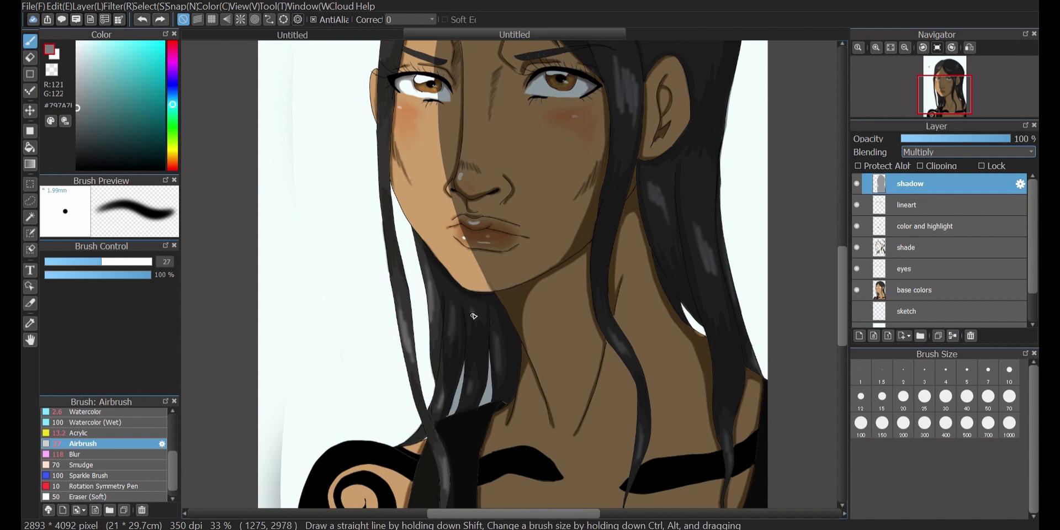
Sample gray tones from the shadow layer and retouch the shadow edge at the chin with the Airbrush
alt+click(537, 191)
alt+click(278, 490)
alt+click(279, 500)
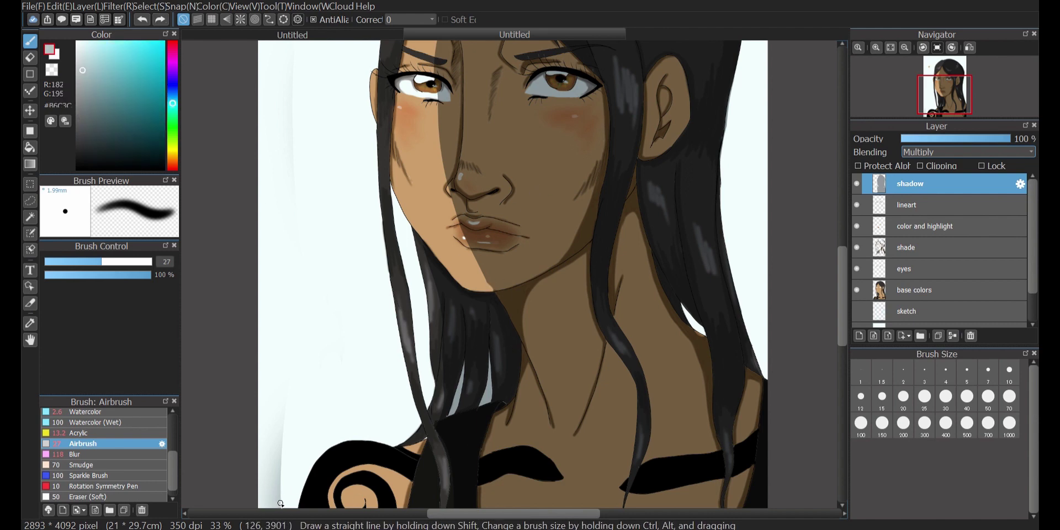
drag(492, 288, 489, 283)
key(ctrl+z)
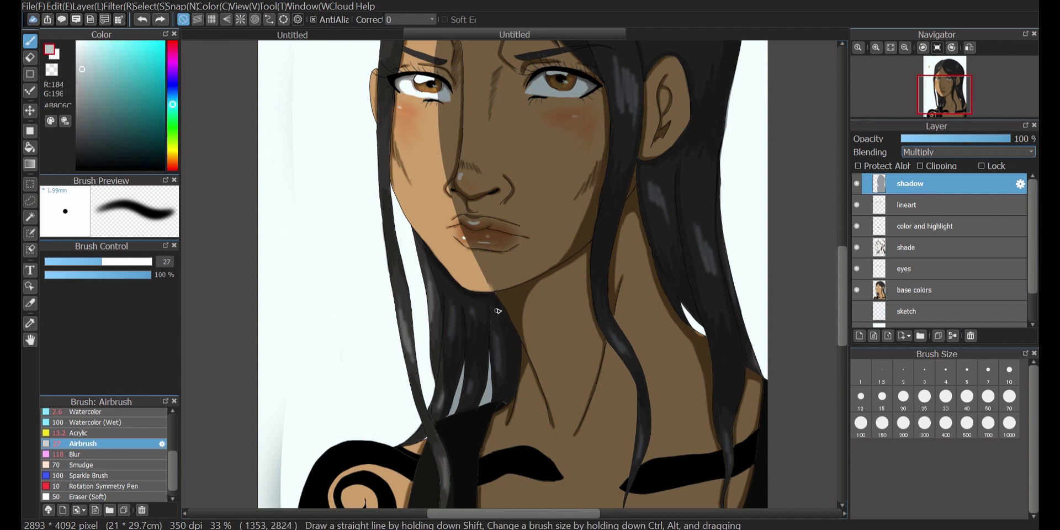
click(498, 297)
alt+click(280, 488)
scroll(472, 148, up, 5)
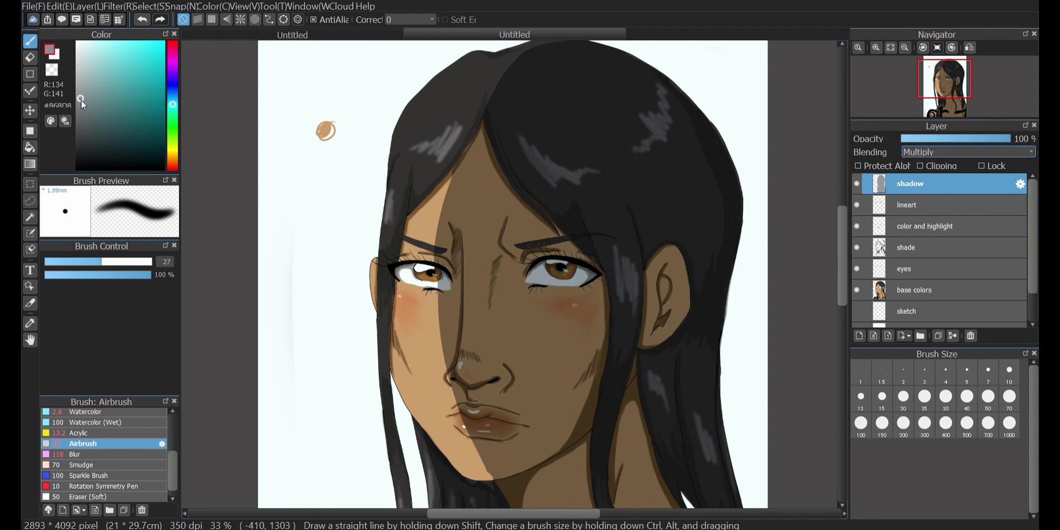
scroll(466, 284, down, 5)
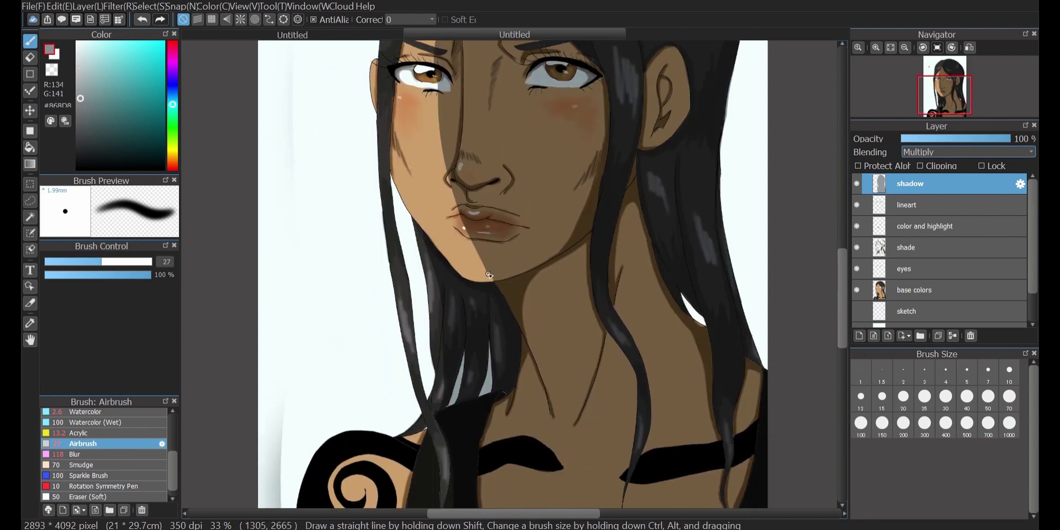
scroll(696, 188, down, 3)
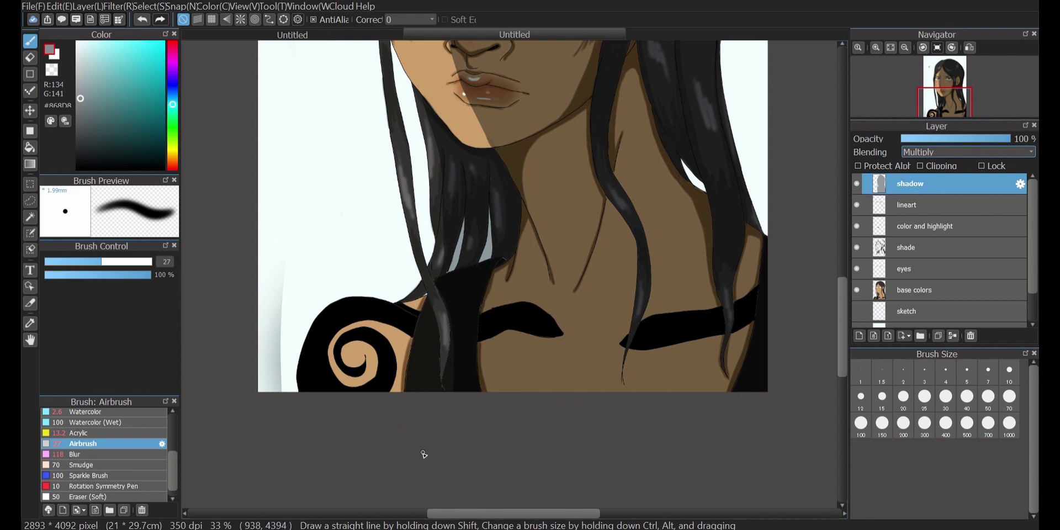
scroll(454, 399, up, 4)
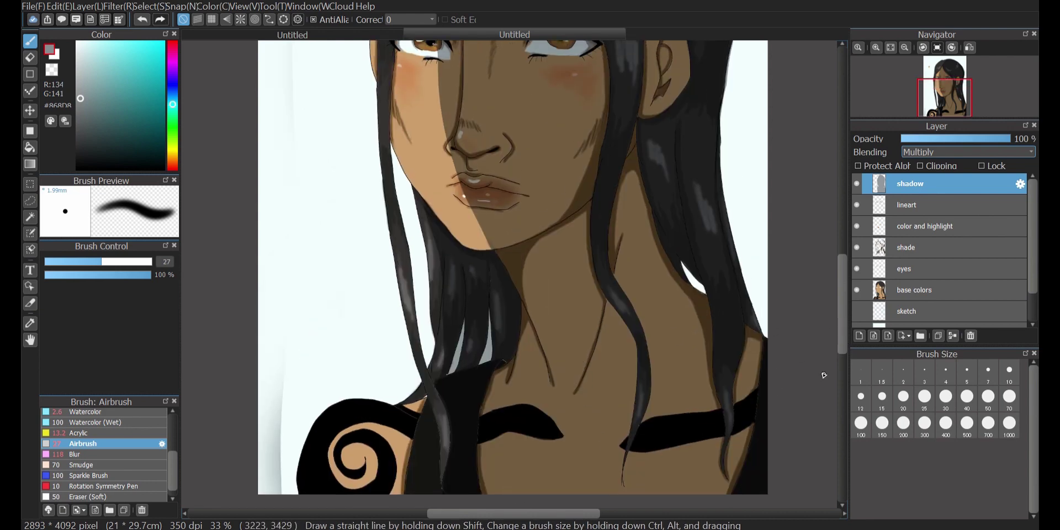
Blur the shadow edge at the chin with the Blur brush at size 24 and try erasing the shadow over the shaded eye
click(83, 455)
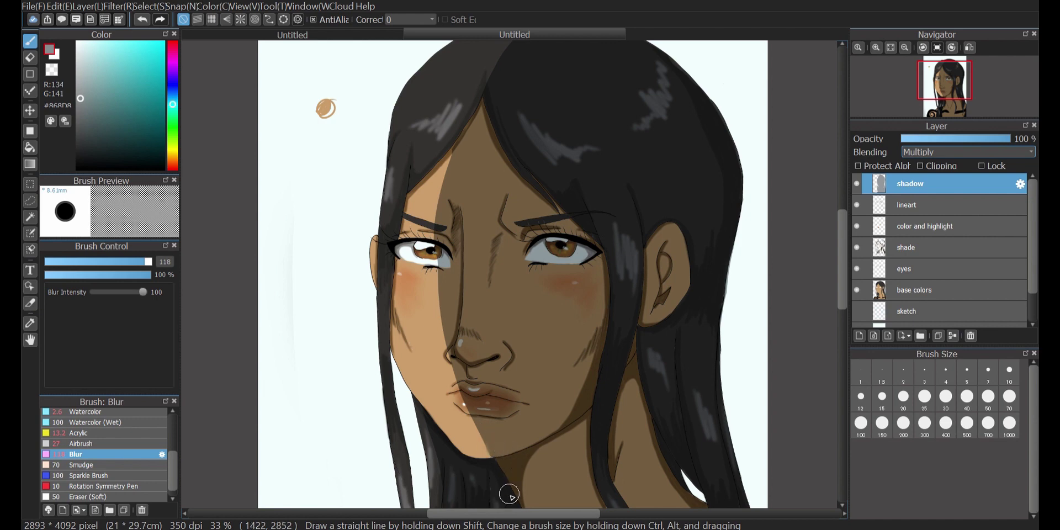
drag(493, 454, 492, 452)
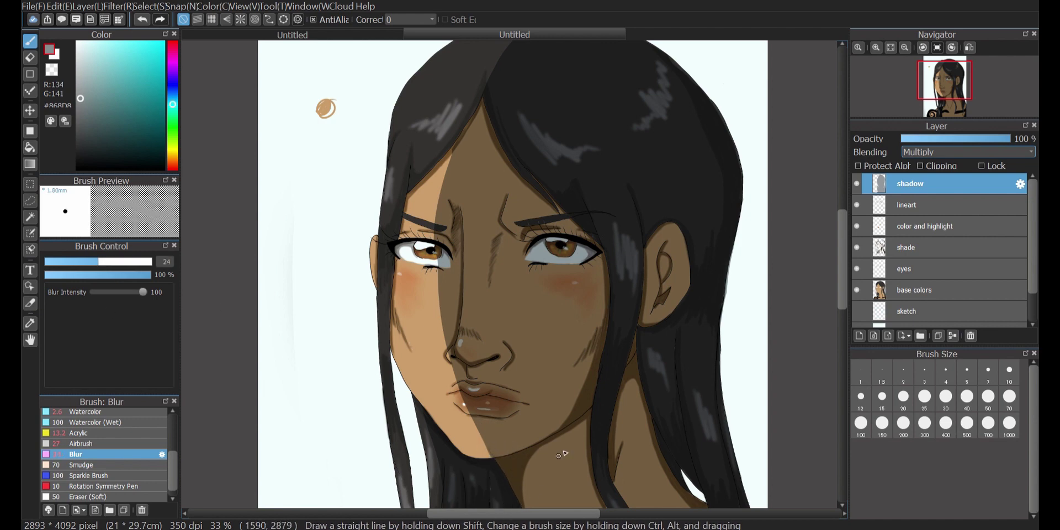
key(e)
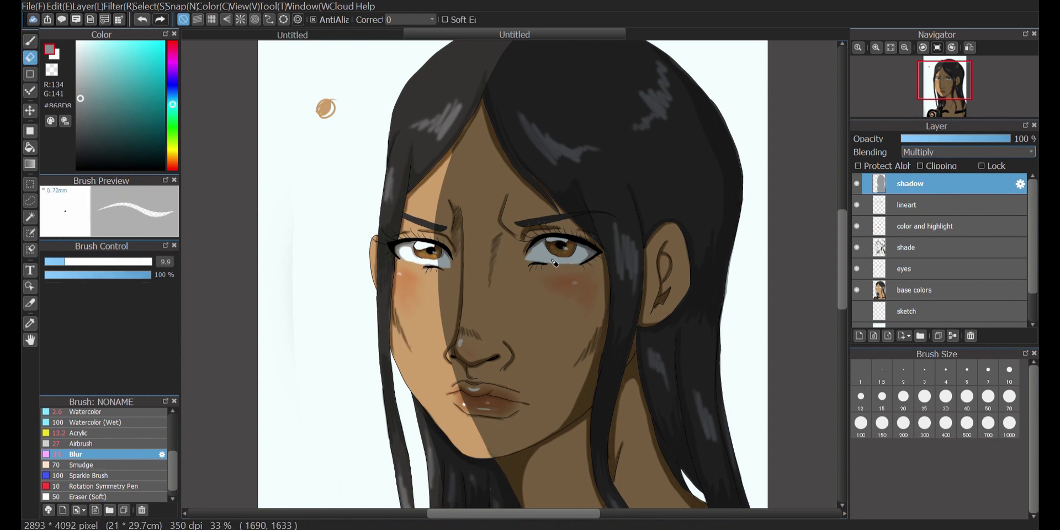
key(ctrl+z)
drag(528, 252, 584, 255)
key(ctrl+z)
Activate the lineart layer, choose black, and switch to the Watercolor brush at size 2.6
click(32, 43)
click(946, 205)
click(77, 168)
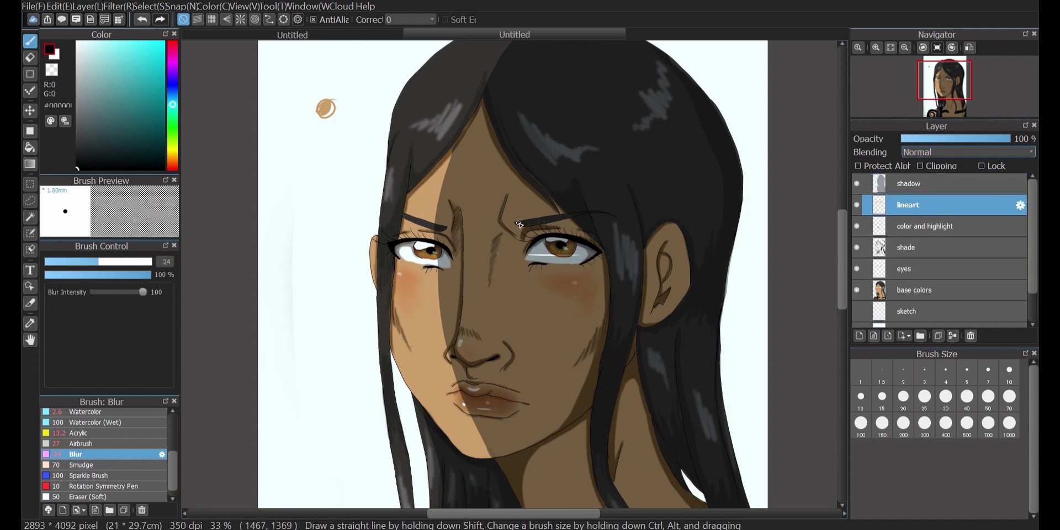
click(94, 443)
drag(69, 261, 51, 262)
click(105, 413)
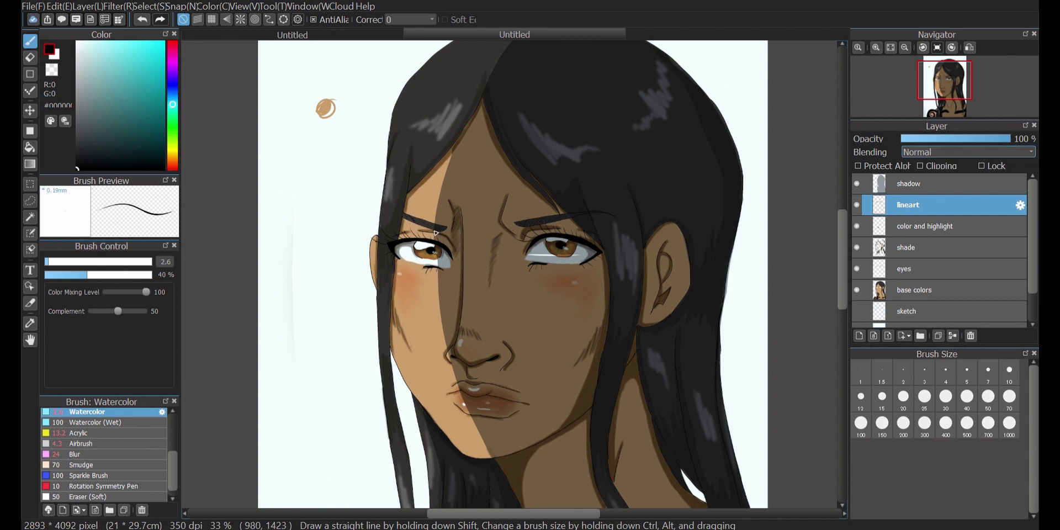
On the shadow layer, erase the leftover shadow along the background's lower-left edge with the eraser at size 63
mouse_move(844, 284)
mouse_down()
mouse_move(844, 366)
mouse_move(845, 345)
mouse_up()
click(30, 57)
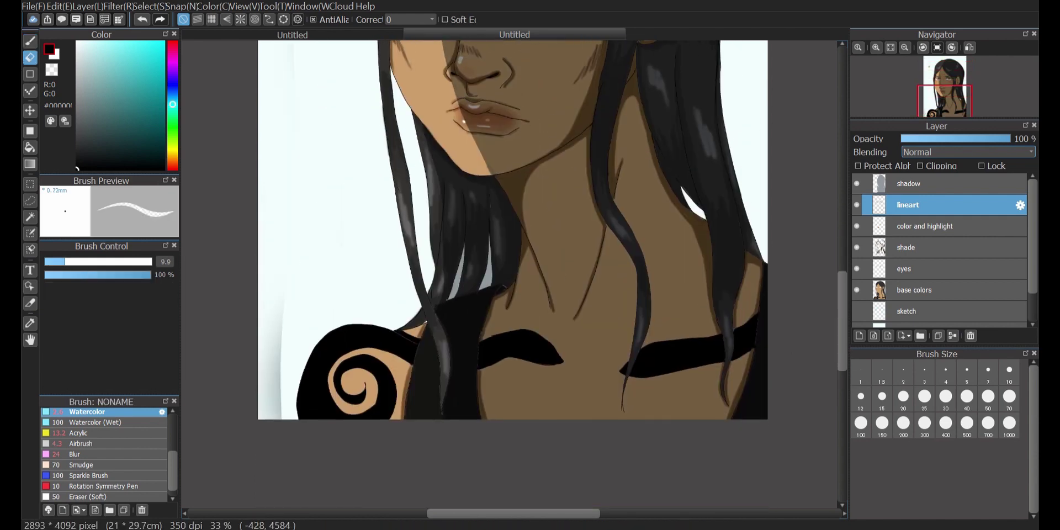
click(939, 184)
click(130, 262)
drag(284, 310, 275, 452)
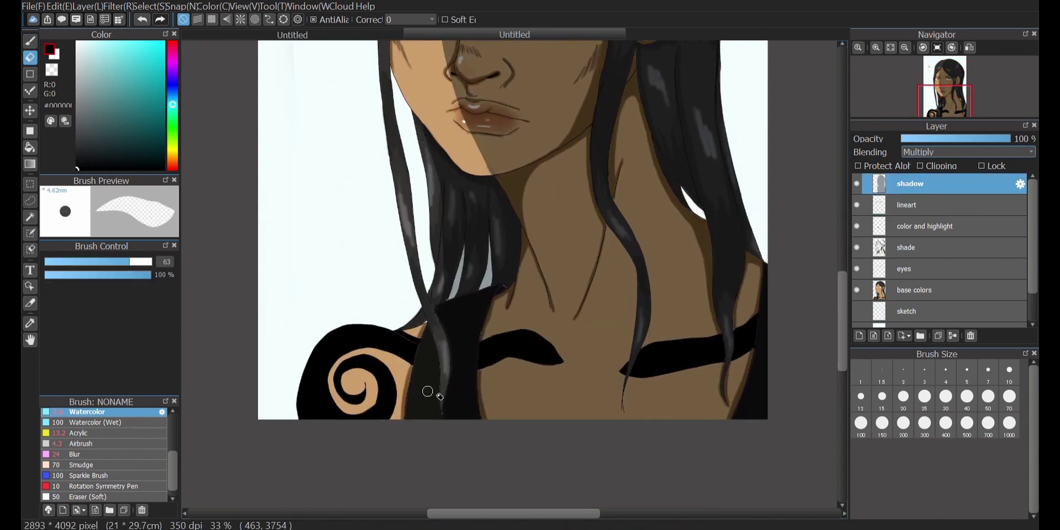
Erase the skin-tone color swatch beside the head from the base colors layer
scroll(269, 71, up, 5)
drag(843, 325, 842, 264)
click(917, 289)
mouse_move(325, 243)
mouse_down()
mouse_move(333, 230)
mouse_move(330, 246)
mouse_up()
drag(842, 262, 843, 297)
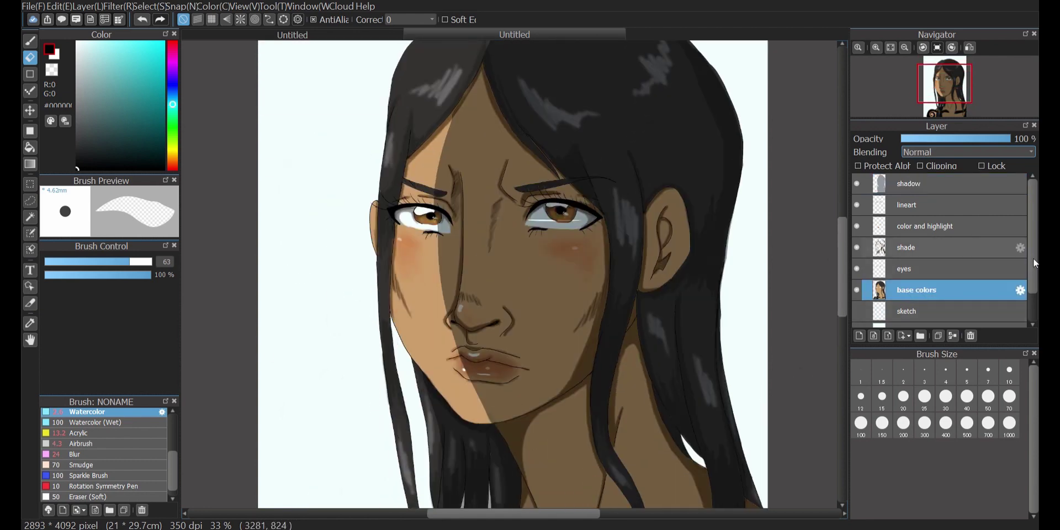
Select Layer2 and try a black-to-white linear gradient behind the portrait
scroll(919, 315, down, 1)
click(917, 309)
click(30, 164)
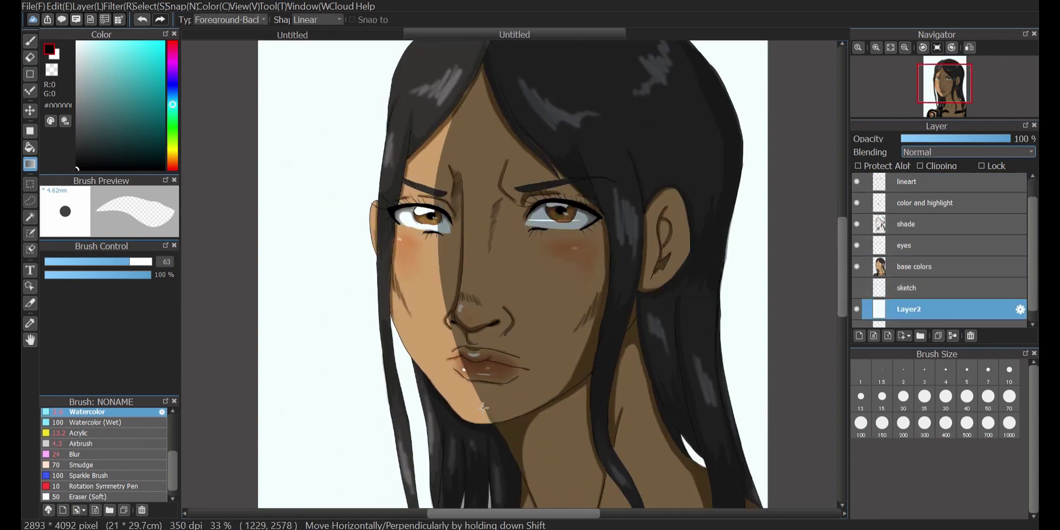
key(ctrl+minus)
key(ctrl+minus)
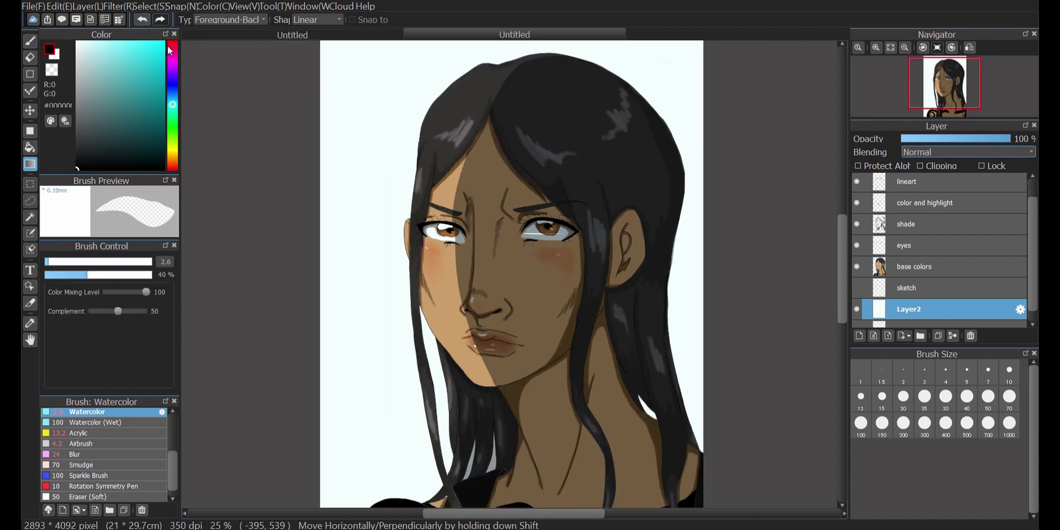
drag(388, 463, 645, 165)
key(ctrl+z)
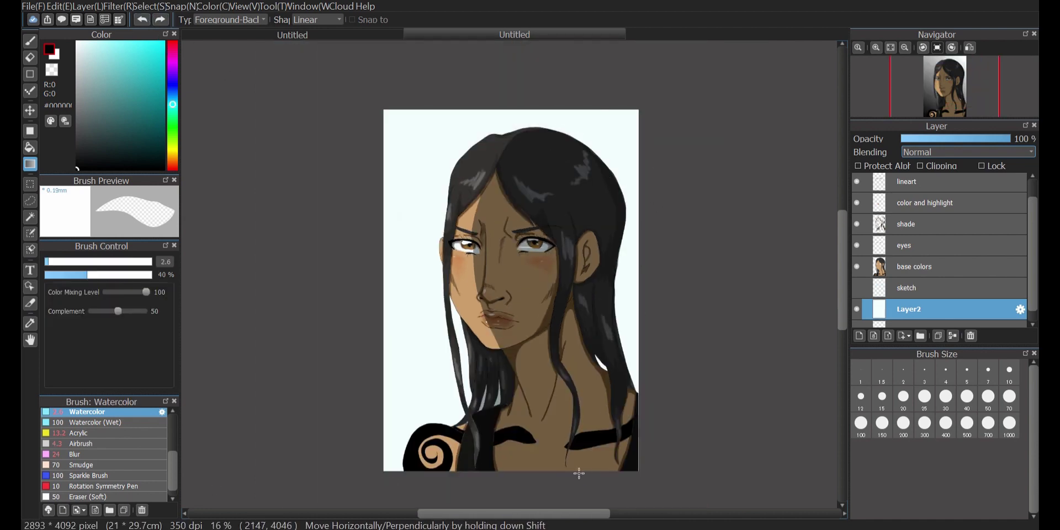
Try black-to-white gradients with the darkest area in the upper-right corner and erase over the eyes, undoing the attempts
drag(639, 111, 380, 462)
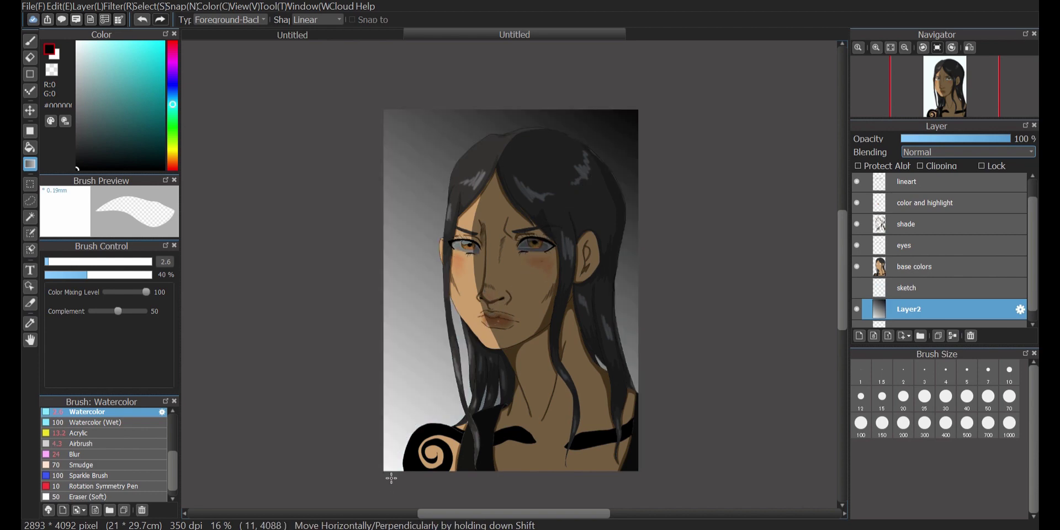
key(ctrl+z)
mouse_move(387, 382)
mouse_down()
mouse_move(643, 117)
mouse_move(396, 394)
mouse_up()
key(ctrl+z)
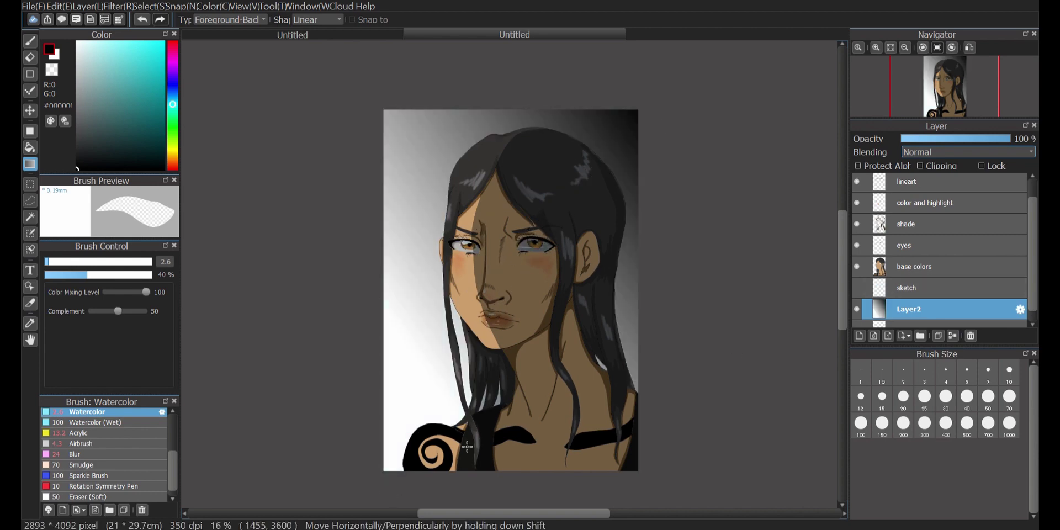
key(e)
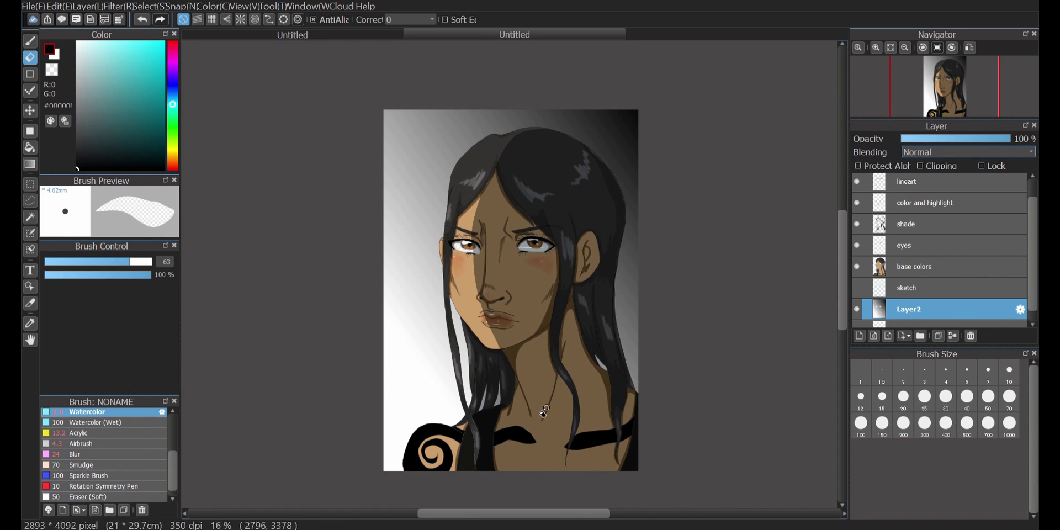
key(ctrl+z)
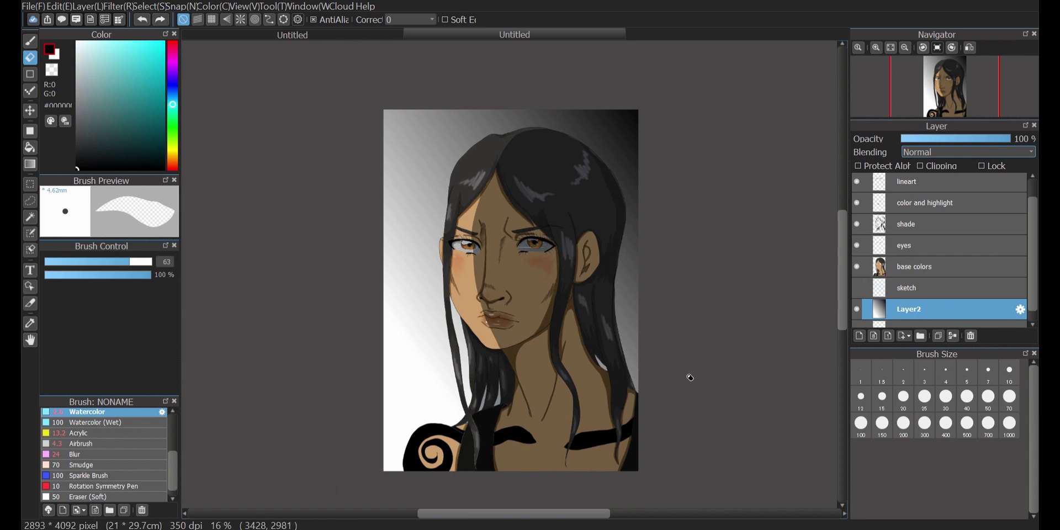
key(ctrl+z)
Fill Layer2 with a gold (R 234, G 182) to black linear gradient, darkest at the upper right, and erase it over both eyes
click(57, 57)
click(49, 49)
click(30, 164)
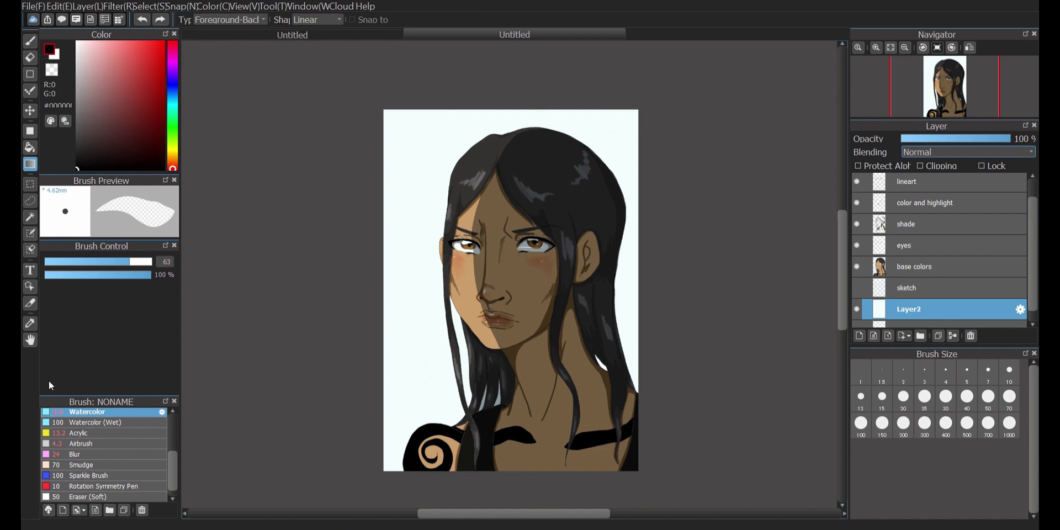
key(x)
drag(173, 159, 172, 154)
drag(154, 58, 157, 52)
mouse_move(640, 130)
mouse_down()
mouse_move(390, 332)
mouse_move(392, 342)
mouse_move(635, 114)
mouse_move(654, 123)
mouse_up()
key(ctrl+z)
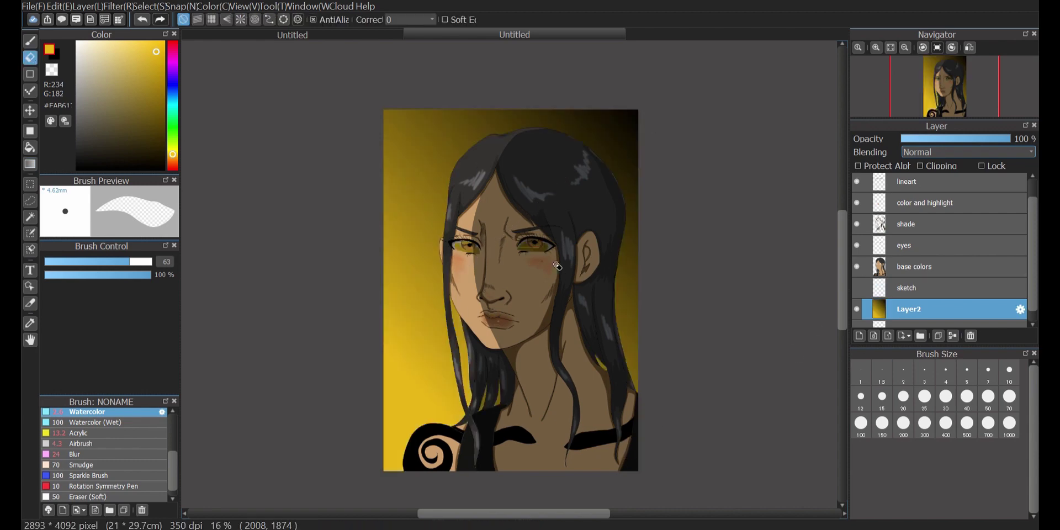
key(e)
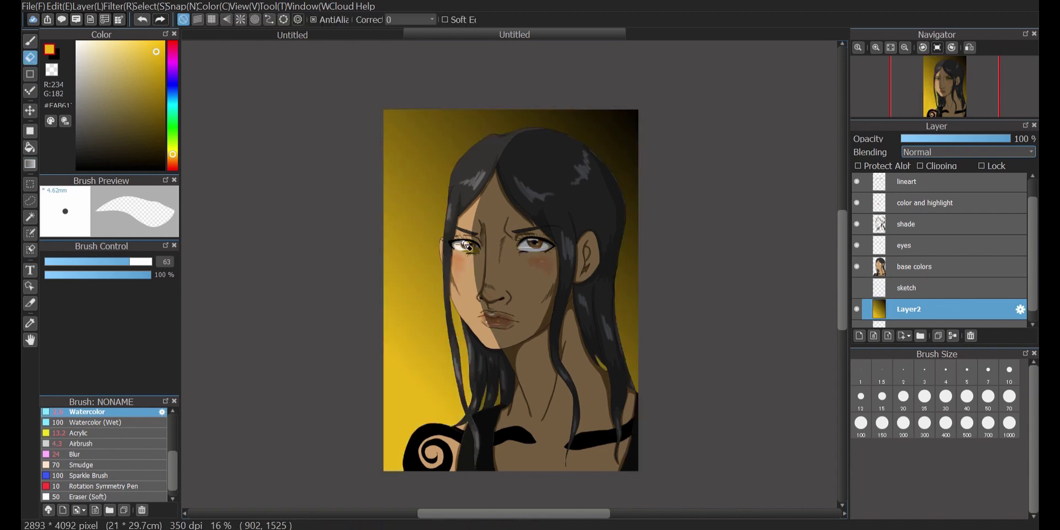
Add a new layer above the shadow layer with Dodge blending
click(962, 186)
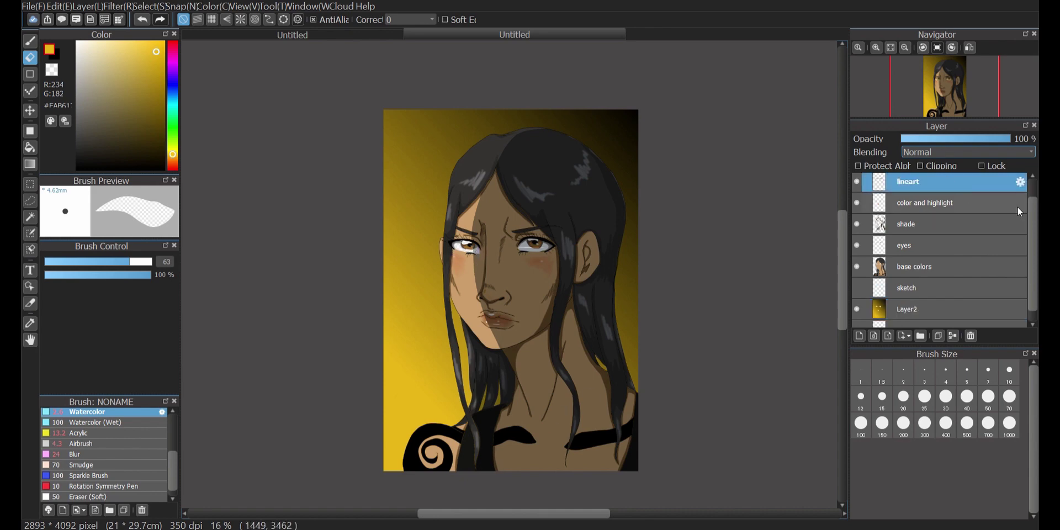
scroll(962, 194, up, 1)
click(929, 185)
click(860, 335)
click(931, 220)
Choose a light yellow (R 241, G 209) and set the Airbrush to size 126 and 75% opacity
click(123, 48)
click(31, 41)
click(94, 444)
click(106, 262)
click(147, 262)
click(125, 275)
Try light yellow strokes along the lit side of the face in Dodge and another blending mode, undoing each one
drag(454, 171, 457, 377)
key(ctrl+z)
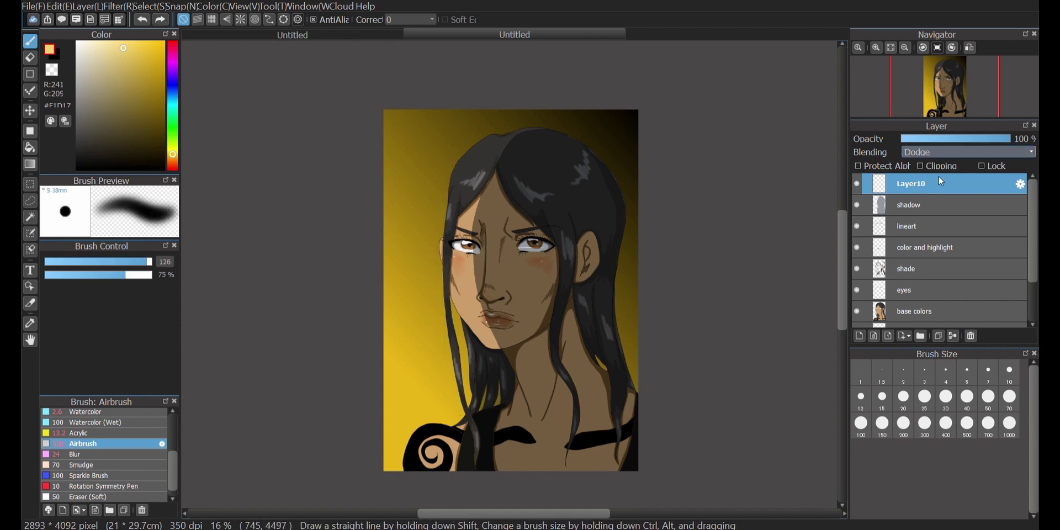
click(940, 181)
drag(458, 163, 445, 312)
key(ctrl+z)
Try yellow light with Overlay blending along the lit cheek, jaw and hair, and undo the strokes
click(960, 152)
click(947, 189)
drag(460, 157, 446, 319)
key(ctrl+z)
mouse_move(448, 265)
mouse_down()
mouse_move(452, 297)
mouse_move(501, 352)
mouse_up()
drag(495, 132, 438, 255)
key(ctrl+z)
mouse_move(482, 141)
mouse_down()
mouse_move(446, 280)
mouse_move(446, 252)
mouse_up()
key(ctrl+z)
key(ctrl+z)
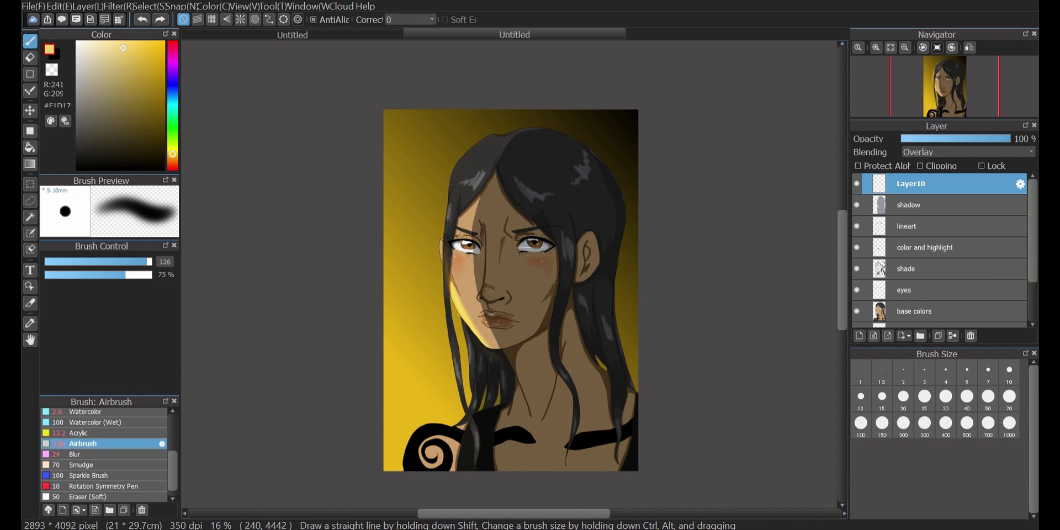
key(ctrl+z)
Return to Dodge blending and a further mode to test yellow strokes on the lit cheek, undoing each test
click(922, 229)
drag(448, 265, 497, 352)
key(ctrl+z)
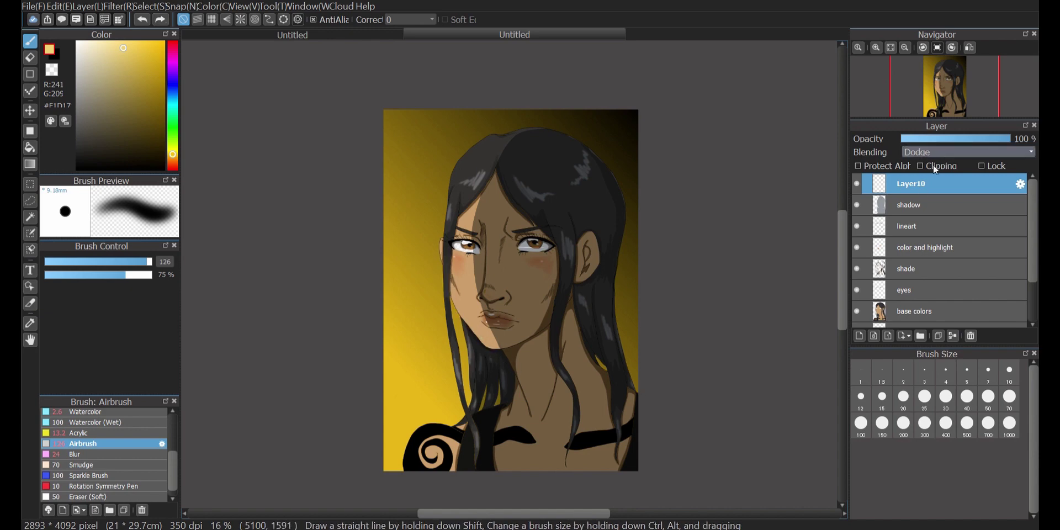
click(925, 180)
drag(448, 190, 451, 317)
key(ctrl+z)
Set the layer to Overlay and airbrush a yellow glow along the lit hair edge, face and tattooed shoulder
click(971, 154)
click(921, 186)
mouse_move(440, 238)
mouse_down()
mouse_move(467, 348)
mouse_move(470, 404)
mouse_move(459, 382)
mouse_move(476, 455)
mouse_up()
mouse_move(419, 428)
mouse_down()
mouse_move(404, 470)
mouse_move(466, 422)
mouse_up()
mouse_move(492, 134)
mouse_down()
mouse_move(449, 185)
mouse_move(446, 234)
mouse_move(472, 363)
mouse_move(455, 265)
mouse_move(450, 286)
mouse_move(491, 345)
mouse_up()
drag(448, 249, 591, 250)
key(ctrl+z)
click(923, 152)
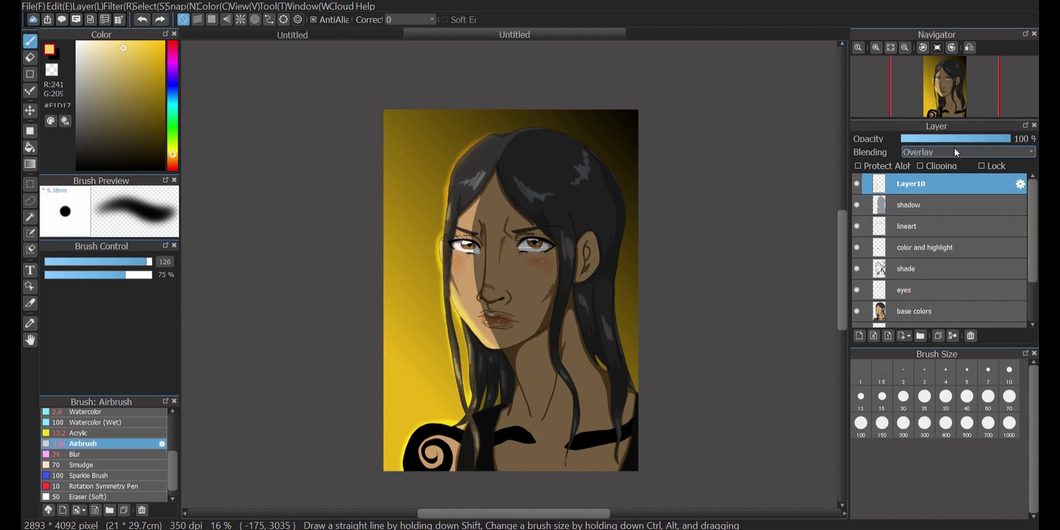
Widen the glow around the lit side of the hair and face with the Airbrush at size 256 and 41% opacity
drag(147, 262, 153, 263)
click(89, 275)
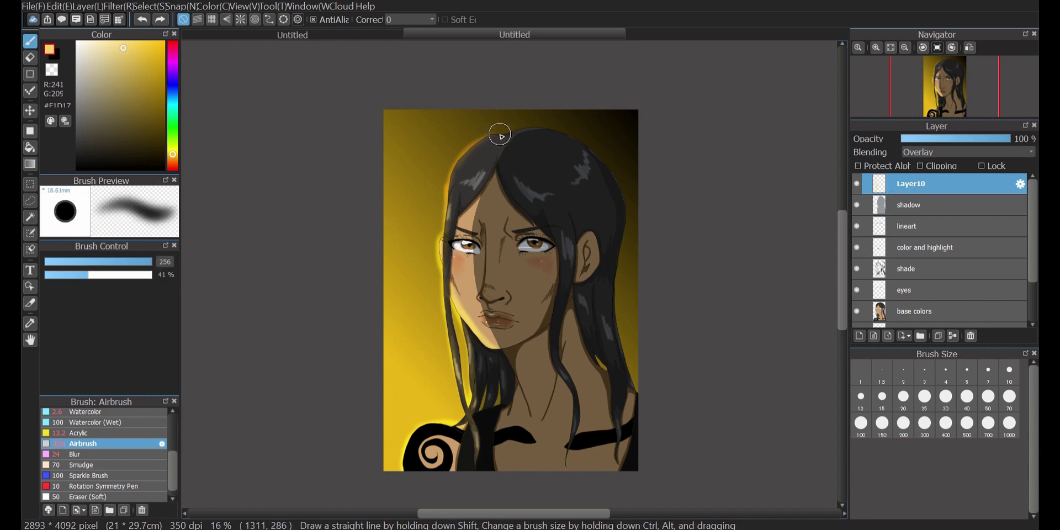
drag(499, 135, 444, 232)
mouse_move(450, 280)
mouse_down()
mouse_move(466, 331)
mouse_move(478, 443)
mouse_up()
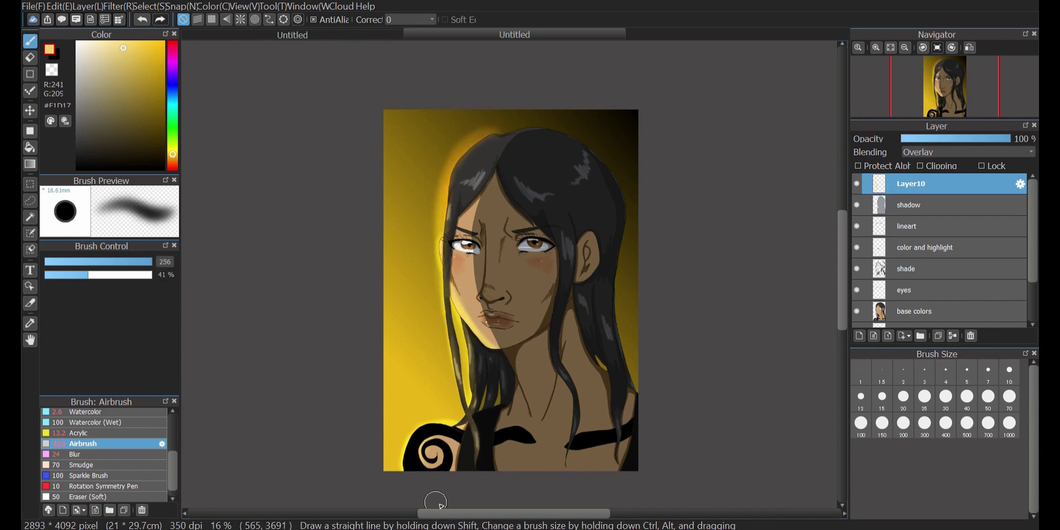
drag(462, 263, 465, 308)
Add another layer on top with Dodge blending
click(859, 336)
click(945, 153)
click(922, 224)
Try an orange-red (R 255, G 74) airbrush glow over both eyes and undo it
click(173, 161)
click(159, 105)
drag(173, 167, 172, 166)
click(164, 41)
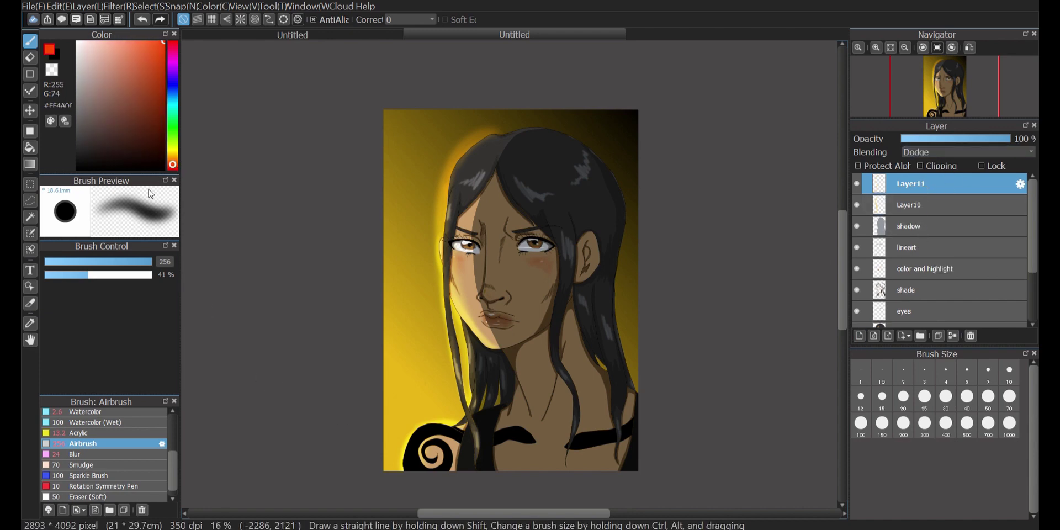
drag(434, 247, 602, 249)
key(ctrl+z)
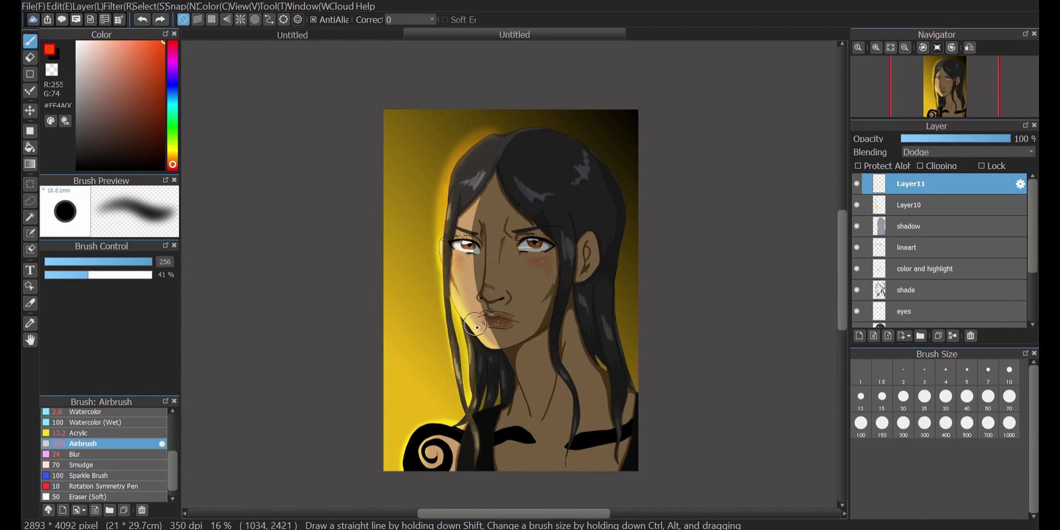
Try the orange-red eye glow again with a smaller Airbrush at size 100 and undo it
scroll(1034, 269, down, 1)
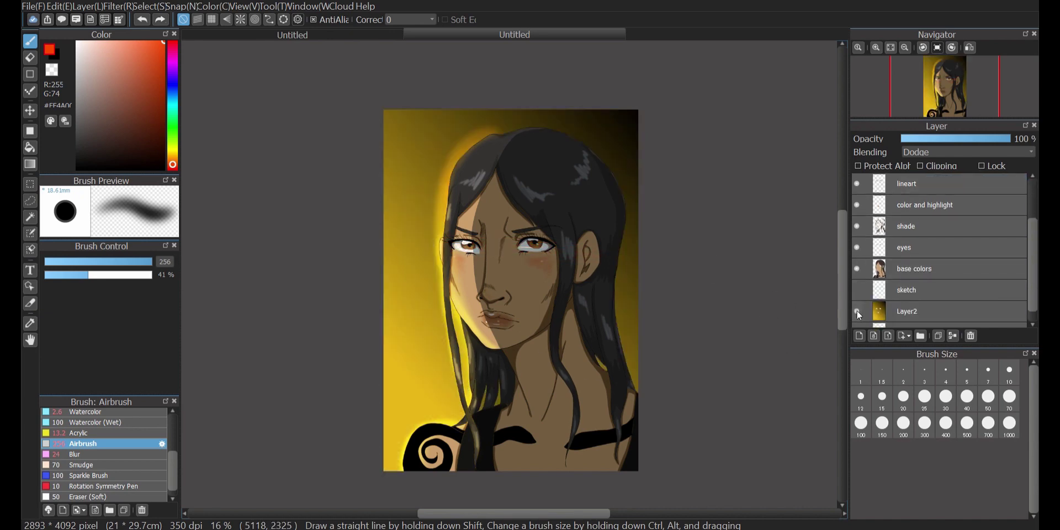
drag(126, 263, 106, 262)
drag(443, 245, 577, 251)
mouse_move(106, 261)
mouse_down()
mouse_move(141, 261)
mouse_move(129, 274)
mouse_up()
drag(423, 245, 577, 249)
key(ctrl+z)
Choose a golden orange (R 237, G 179) and set the Airbrush to size 146 and 44% opacity, testing it on one eye
click(173, 160)
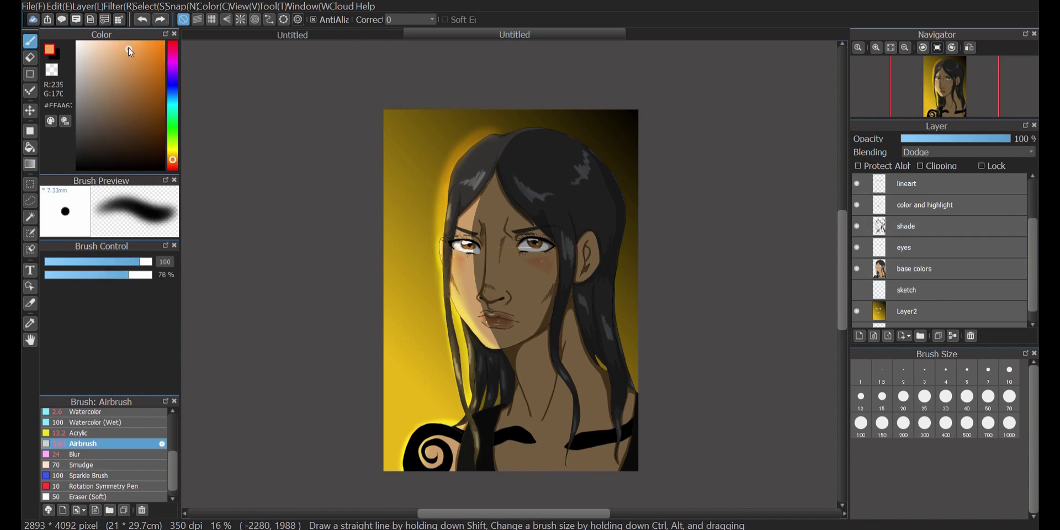
click(173, 156)
click(139, 50)
drag(142, 261, 152, 262)
drag(514, 246, 550, 246)
key(ctrl+z)
click(90, 275)
Airbrush a golden glow over both irises and undo the excess stroke on the shaded eye
drag(459, 245, 548, 245)
drag(454, 244, 476, 246)
drag(520, 244, 547, 244)
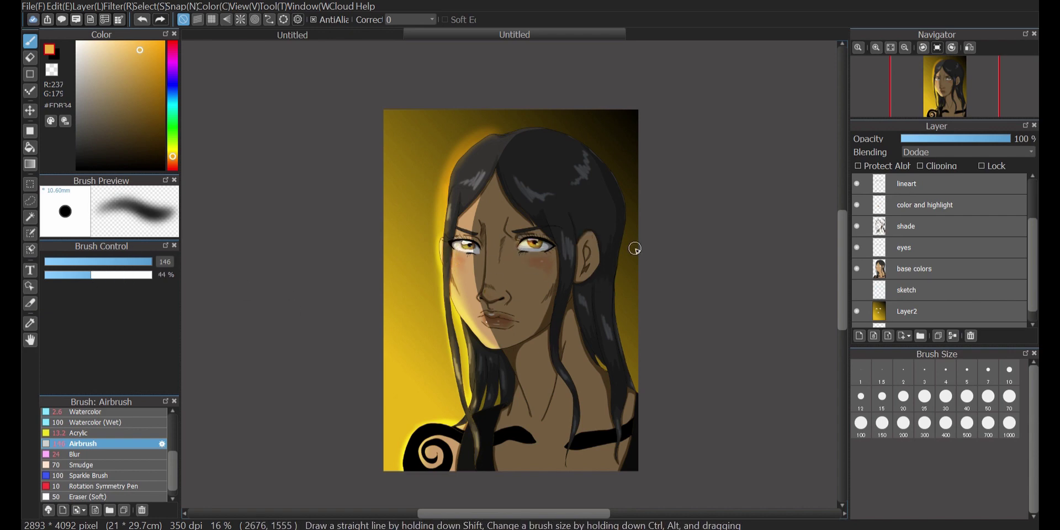
key(ctrl+z)
key(ctrl+y)
drag(514, 246, 554, 245)
key(ctrl+z)
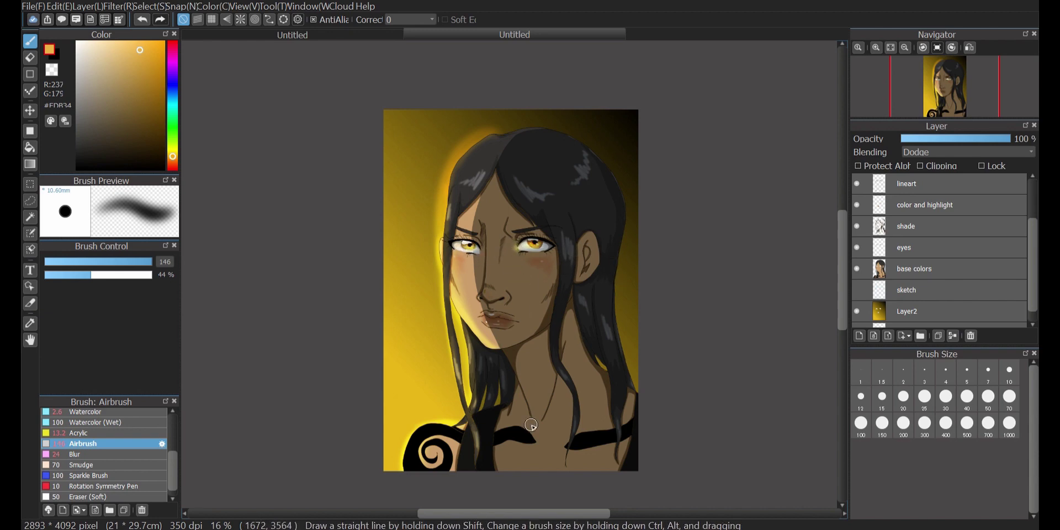
Sign the artwork in black beside the tattooed shoulder on the lineart layer, using the Watercolor brush at size 2.6
click(56, 57)
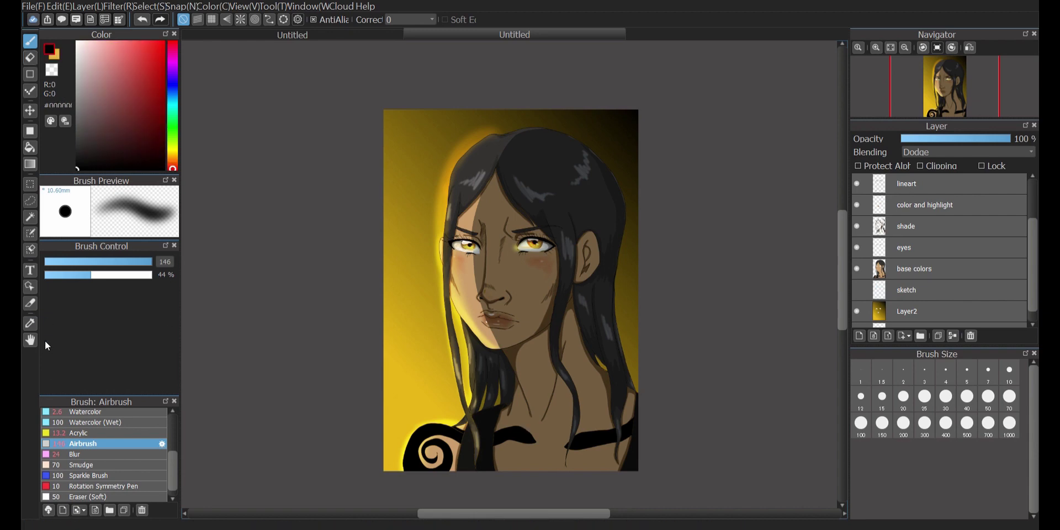
click(88, 412)
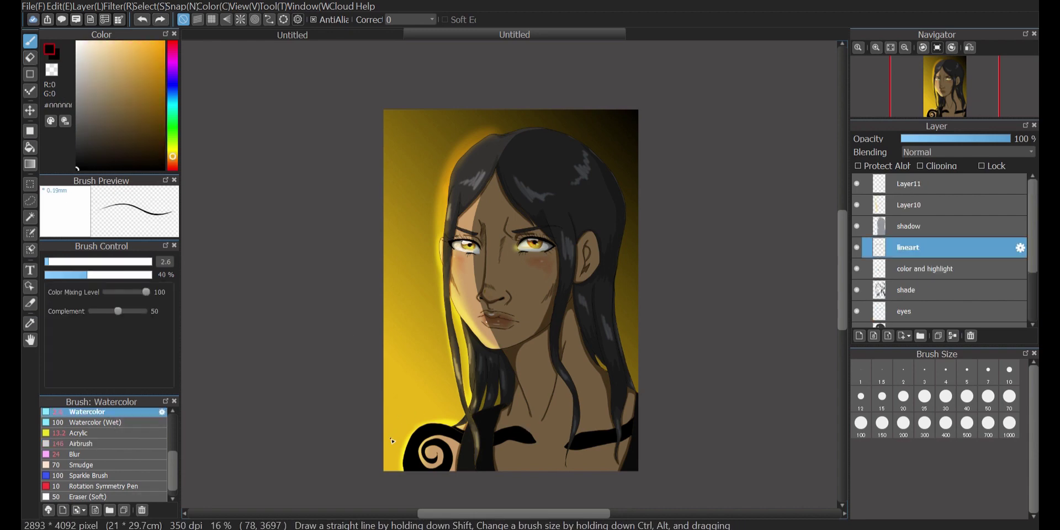
drag(393, 425, 384, 456)
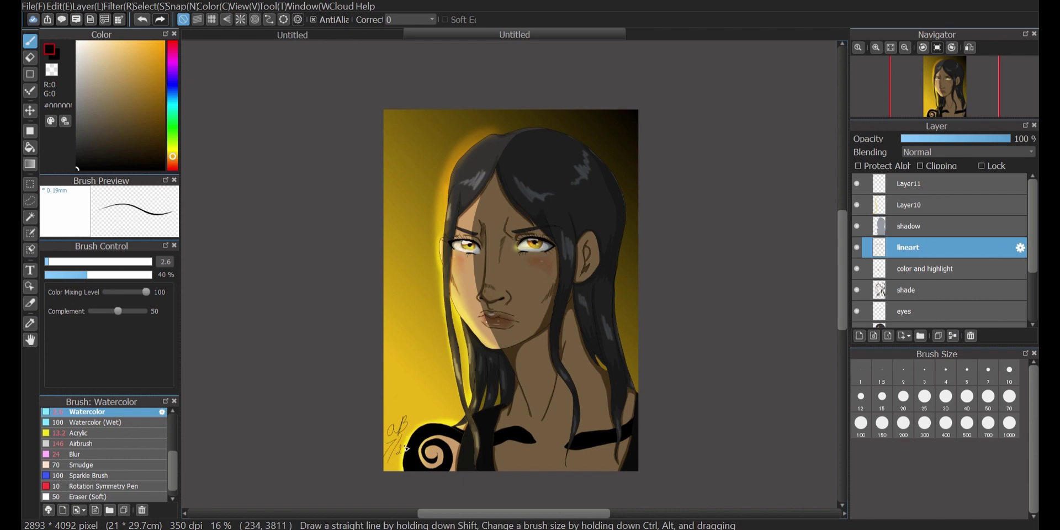